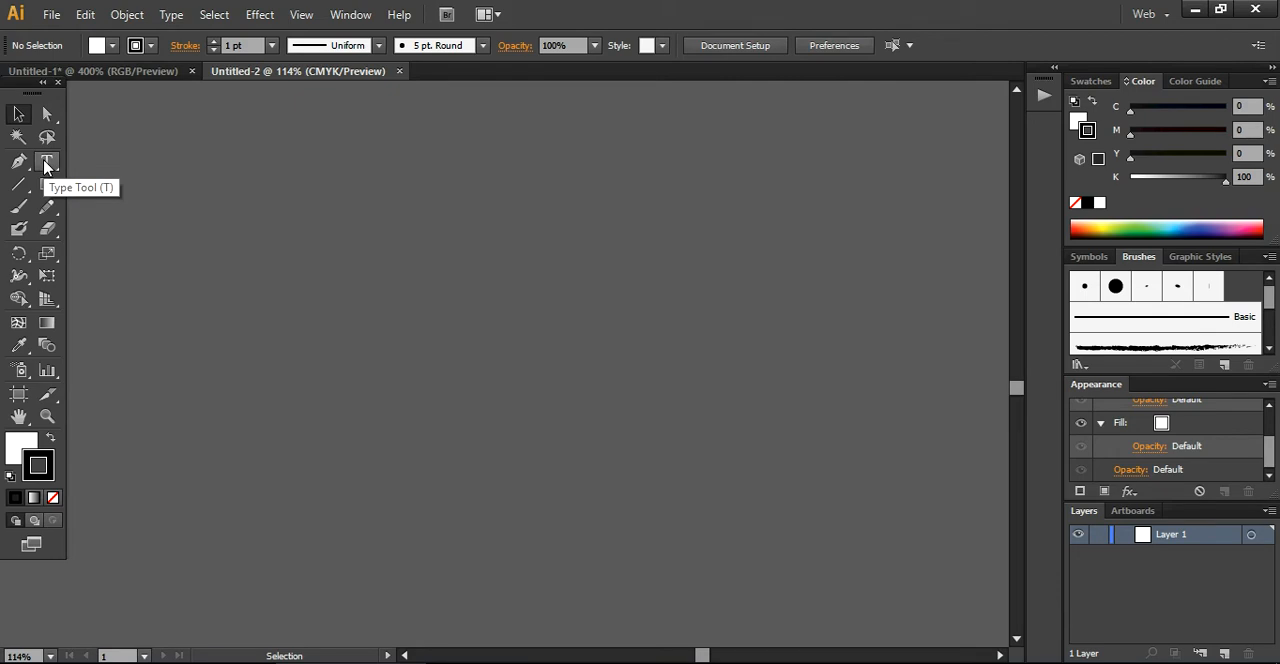
Create a point text object reading "HOT" in the empty canvas area
click(45, 165)
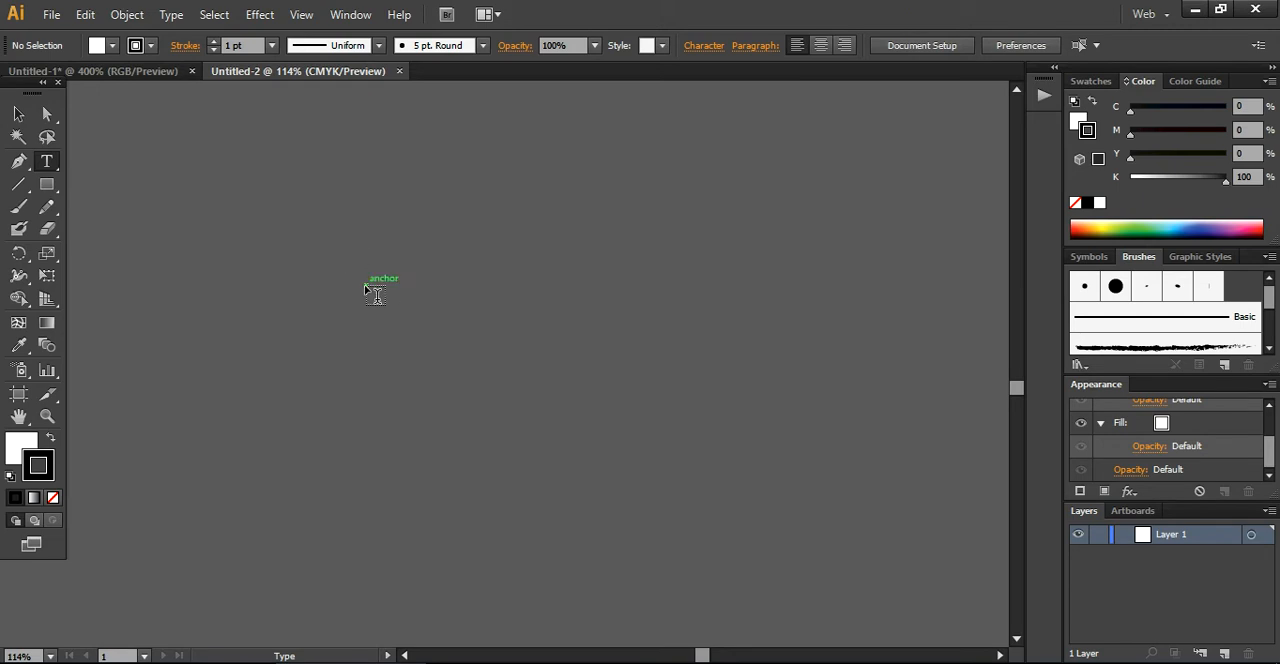
click(372, 292)
text(HOT)
key(Escape)
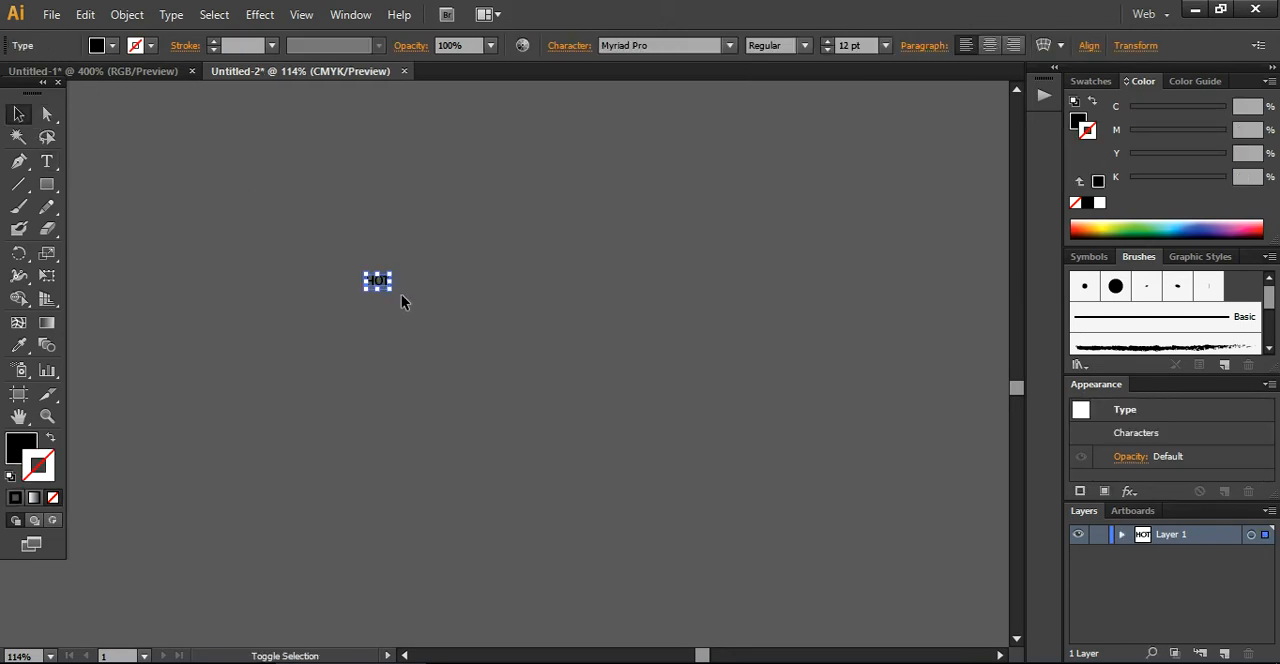
Enlarge the HOT text to about 163.5 pt and set its font style to Bold
drag(391, 290, 743, 477)
drag(637, 421, 632, 348)
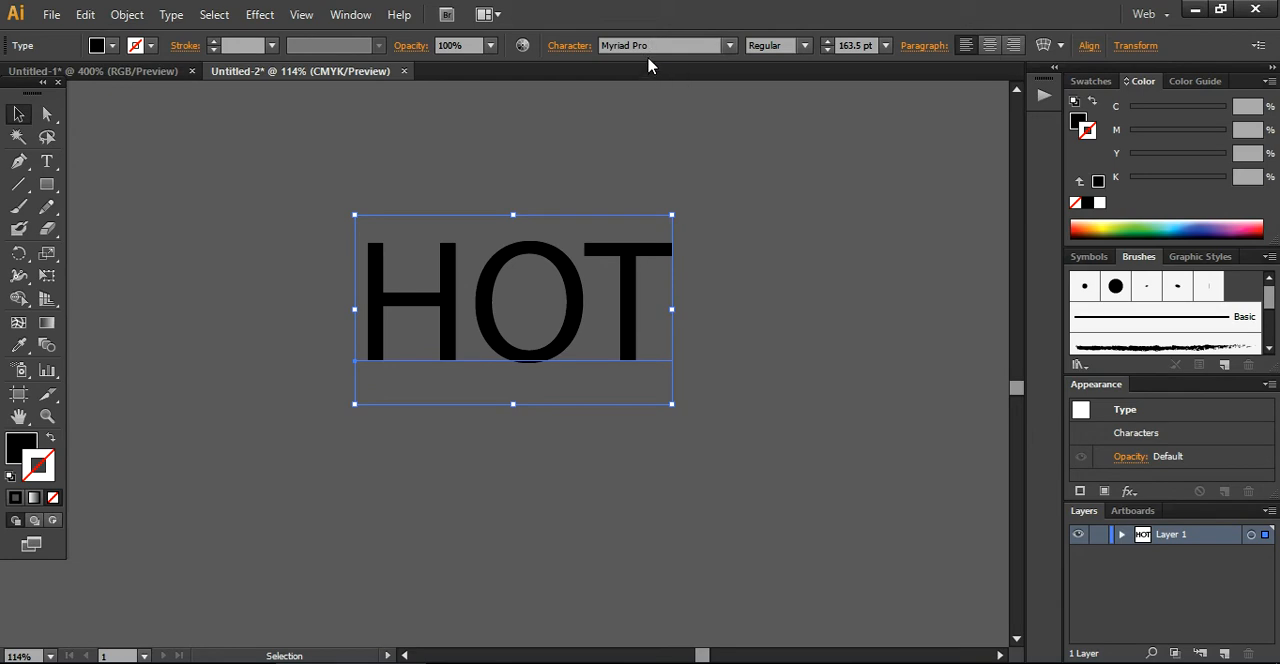
click(804, 45)
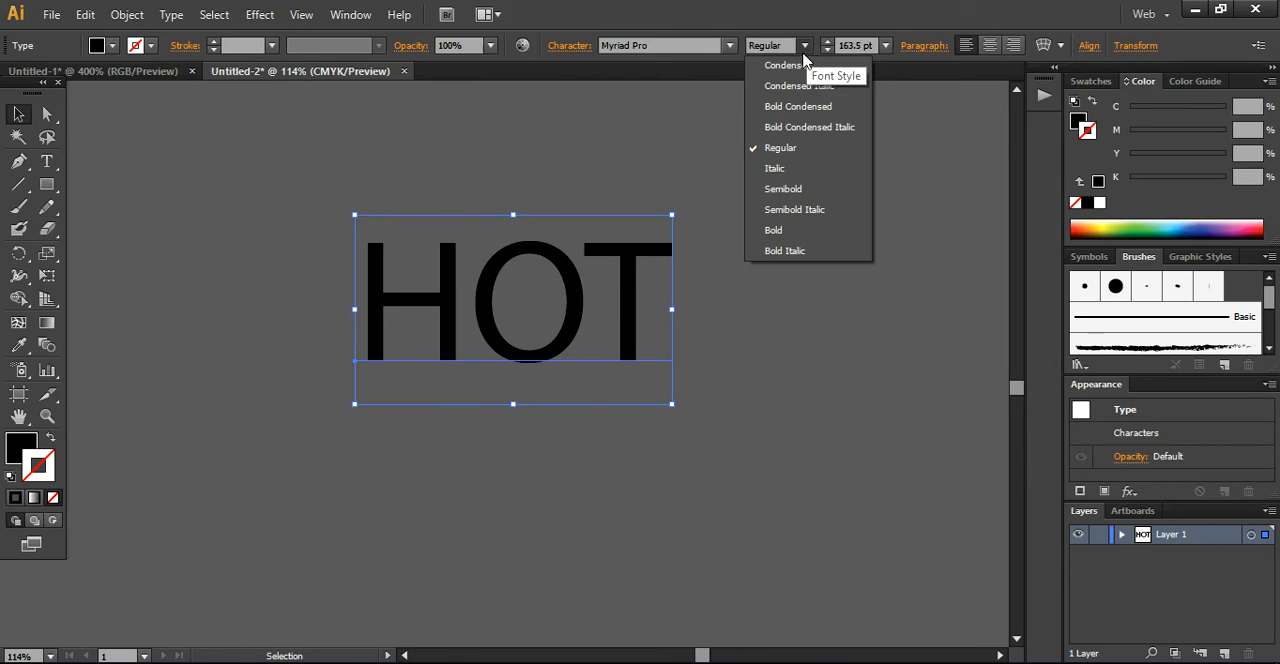
click(788, 231)
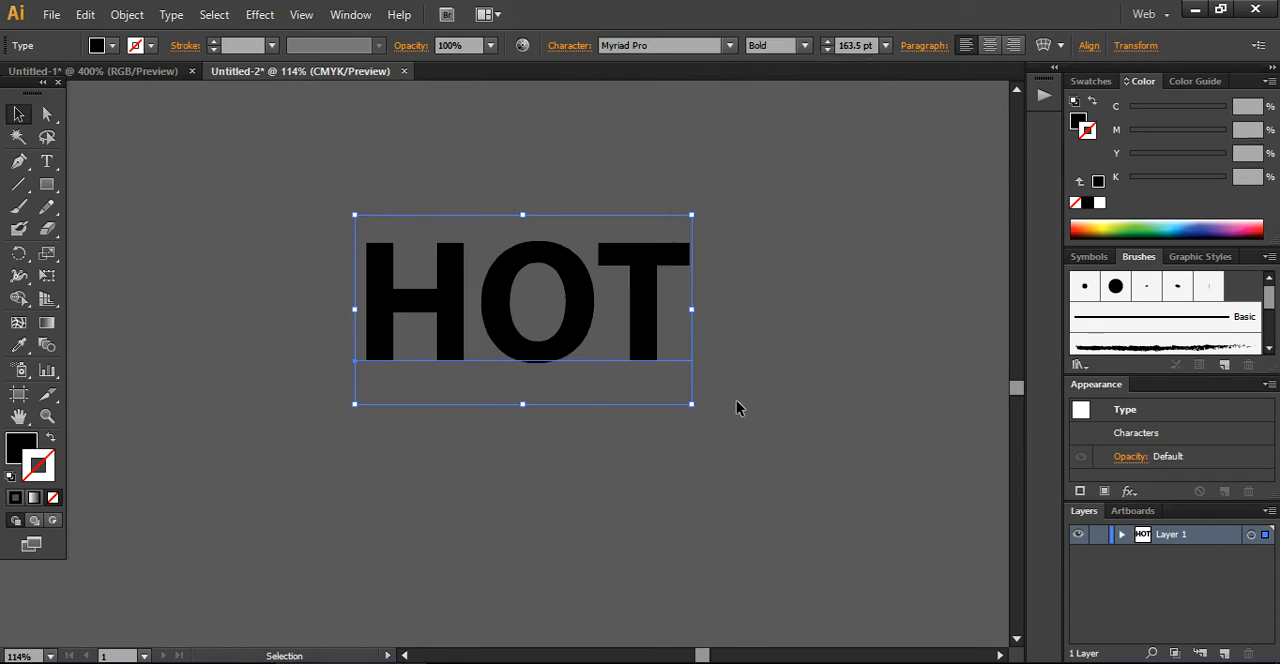
Convert the HOT text to outlines and enlarge the letter group to about one and a half times its size
right_click(645, 341)
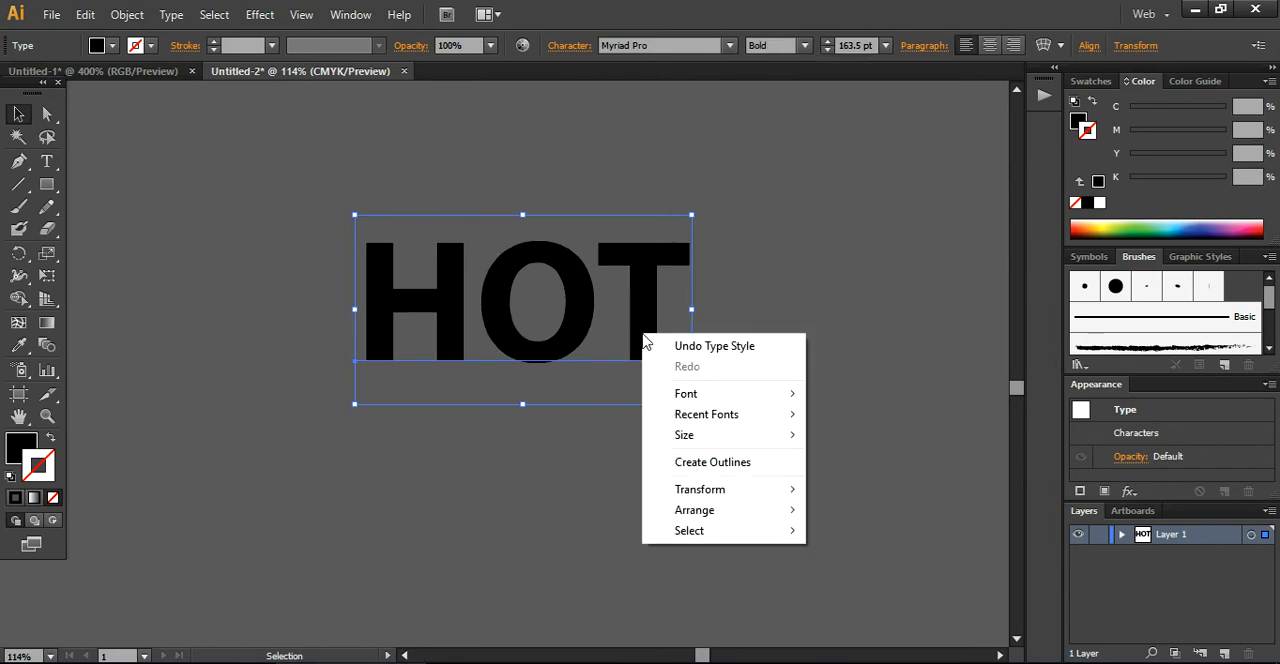
click(705, 478)
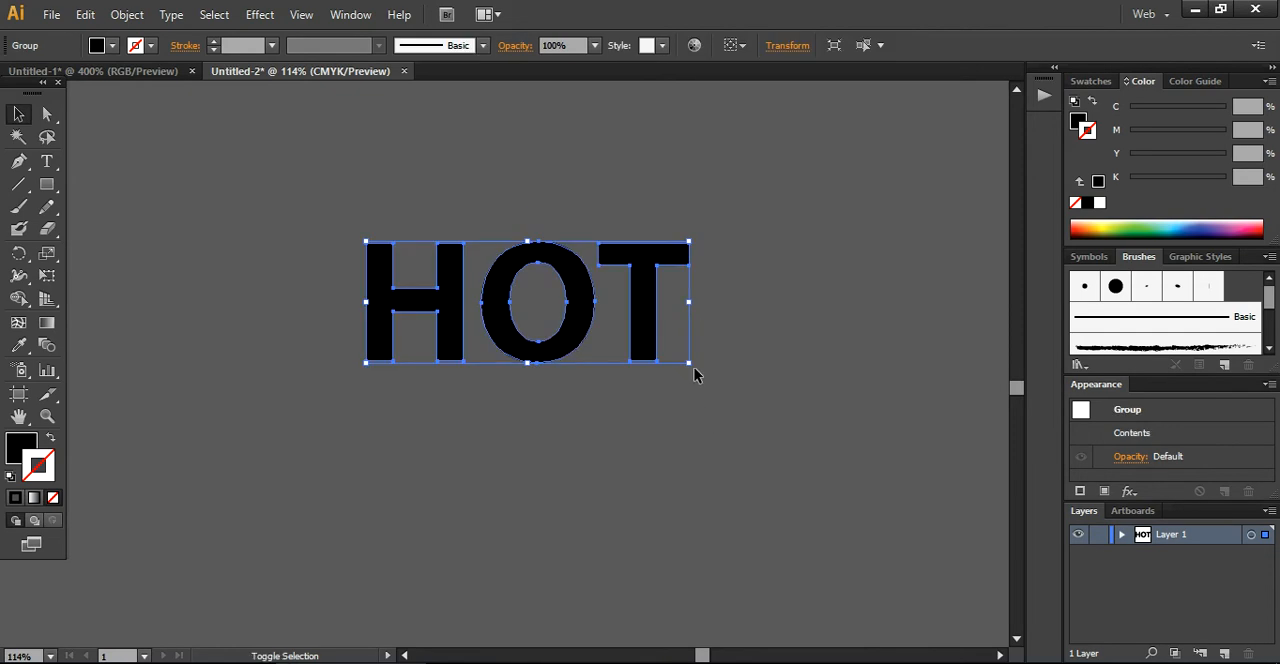
drag(685, 364, 850, 421)
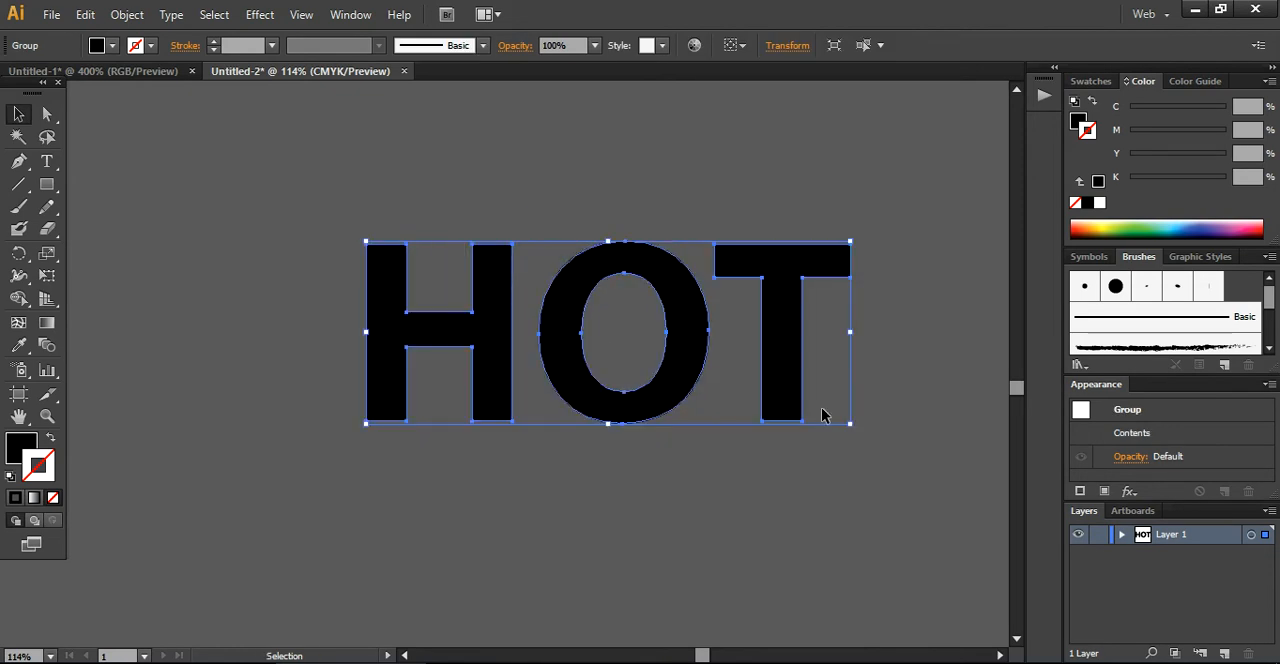
double_click(752, 375)
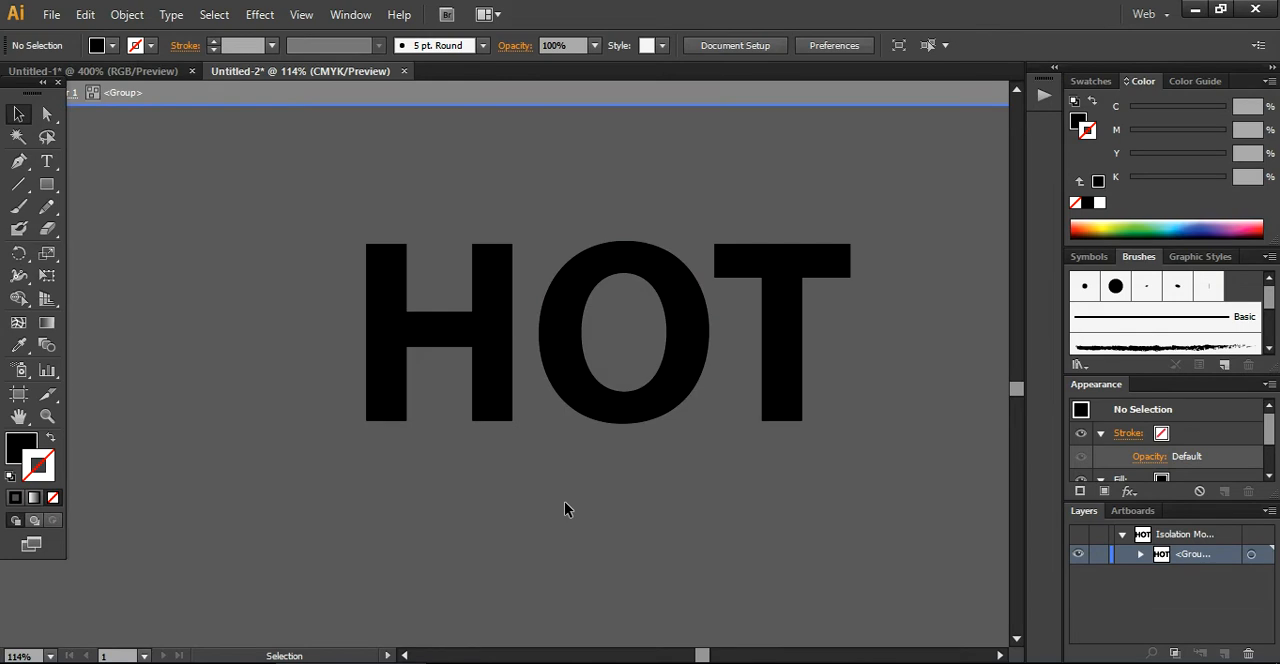
double_click(509, 484)
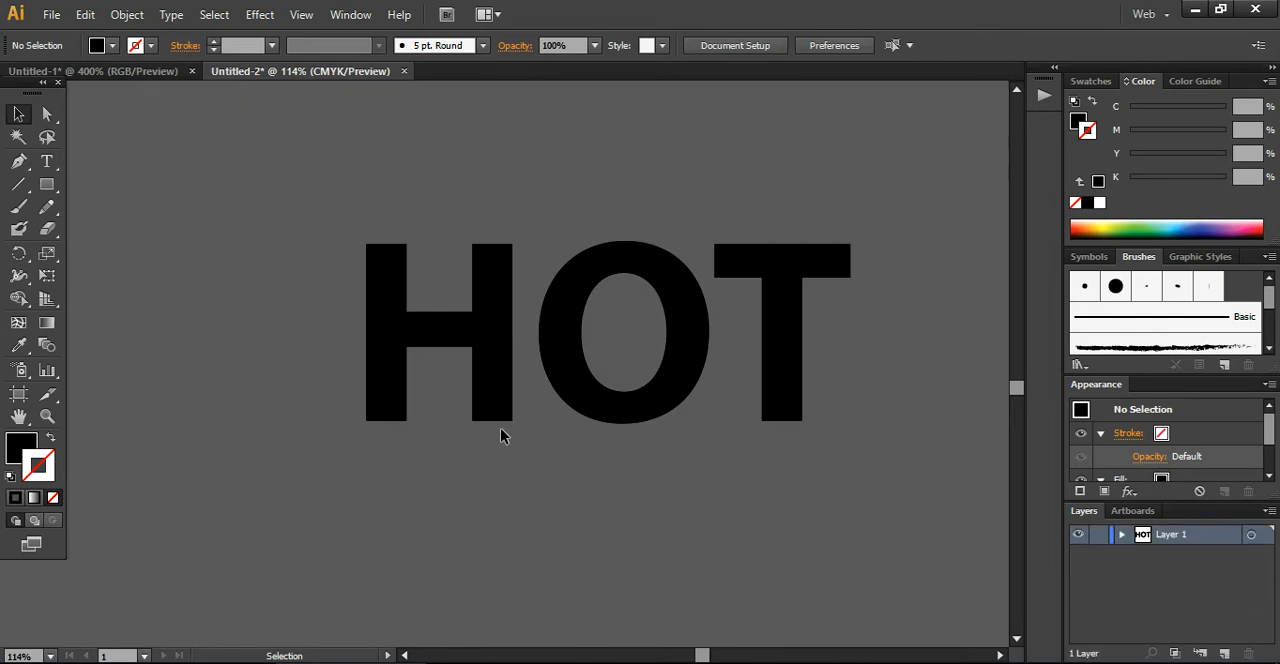
drag(497, 415, 419, 398)
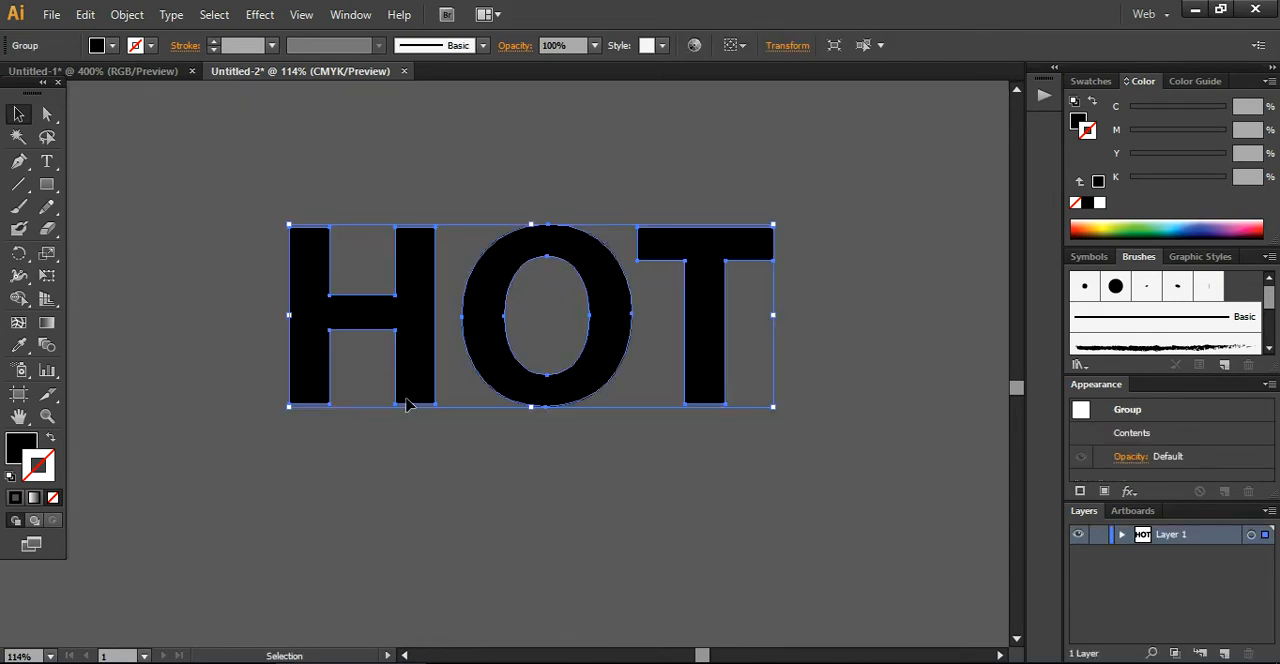
Fill the HOT letters with the white-to-black linear gradient swatch and display the gradient settings
click(115, 46)
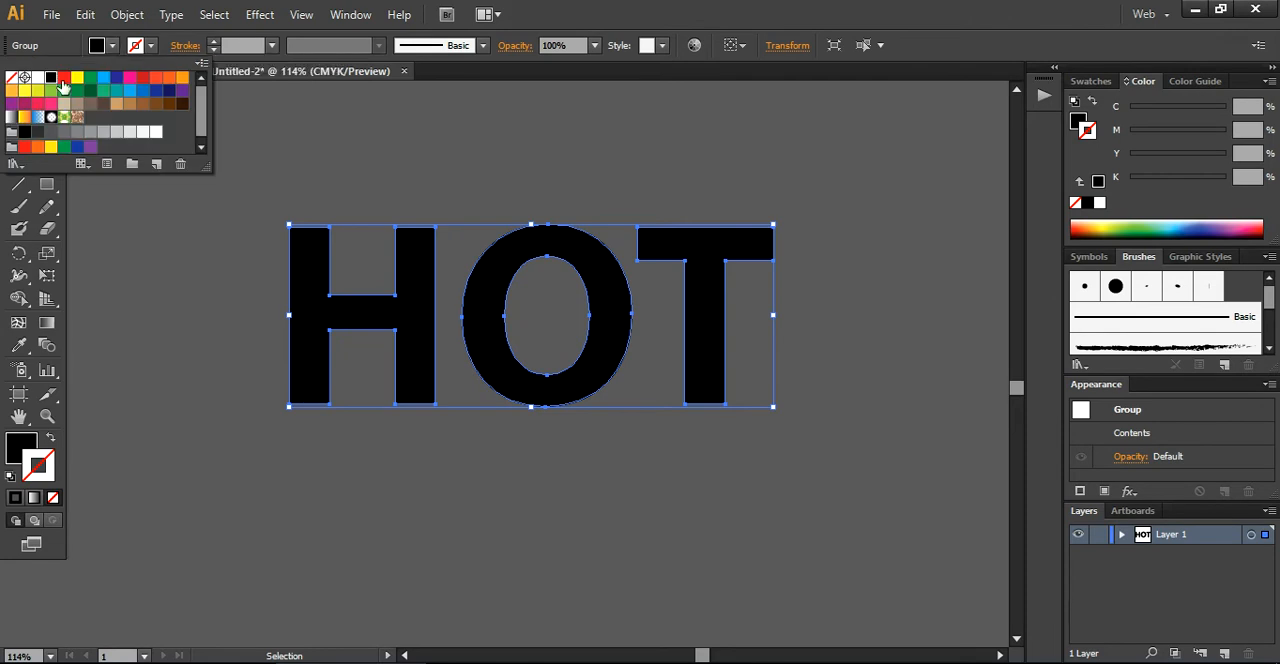
click(12, 117)
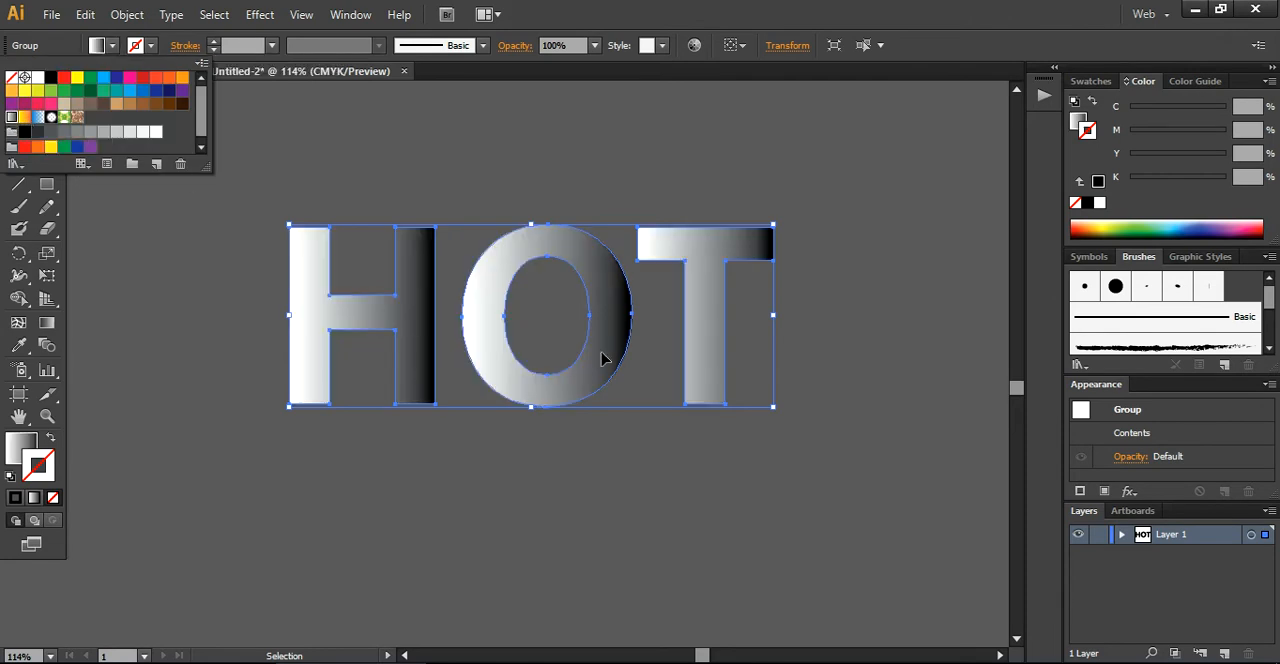
key(ctrl+F9)
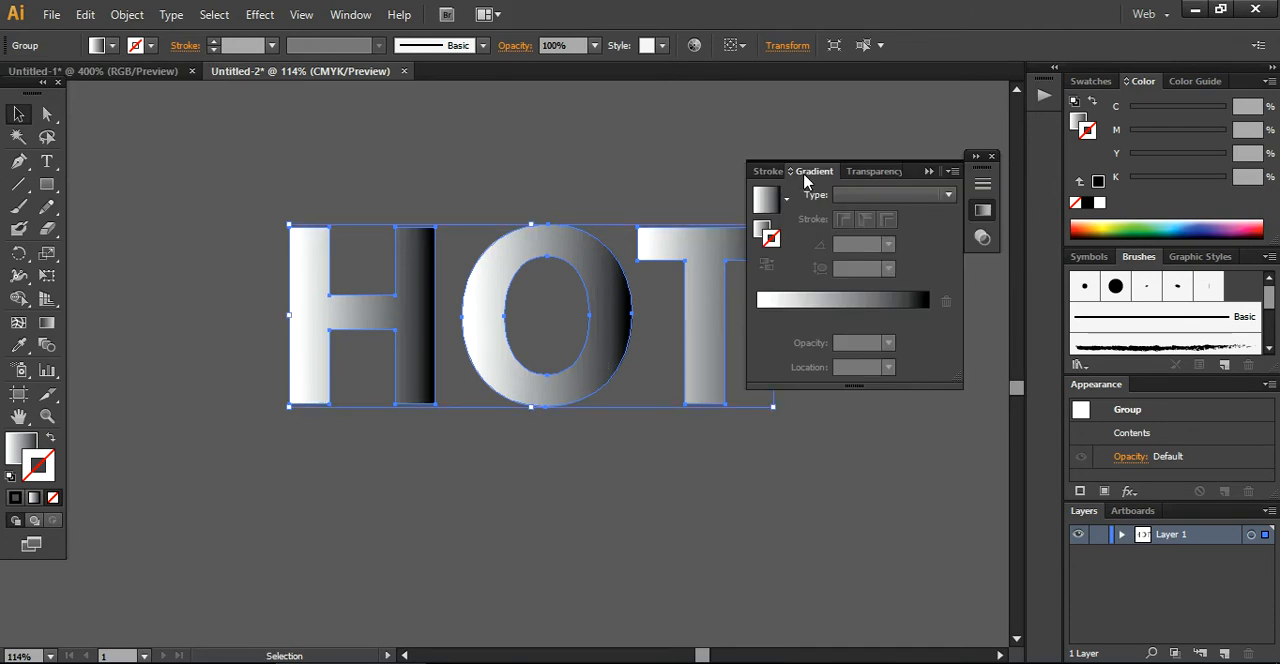
Change the gradient's white stop to brown (C 30, M 50, Y 75, K 10) and apply this gradient to the letters' fill
click(797, 312)
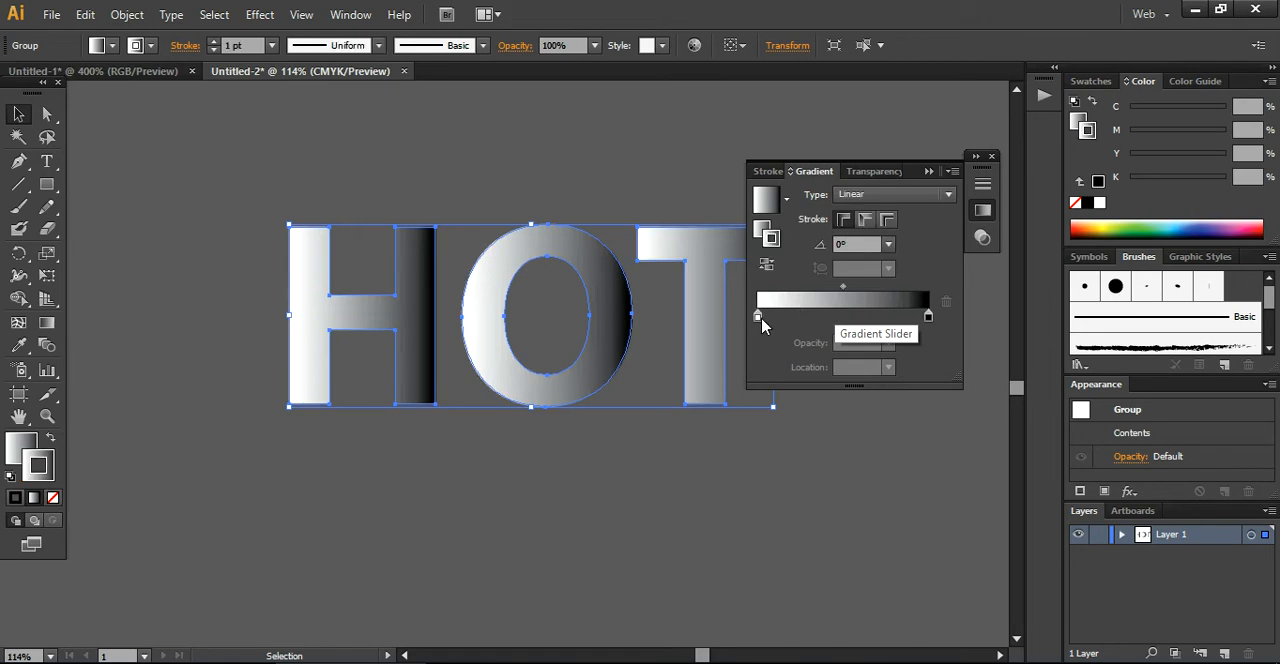
double_click(758, 317)
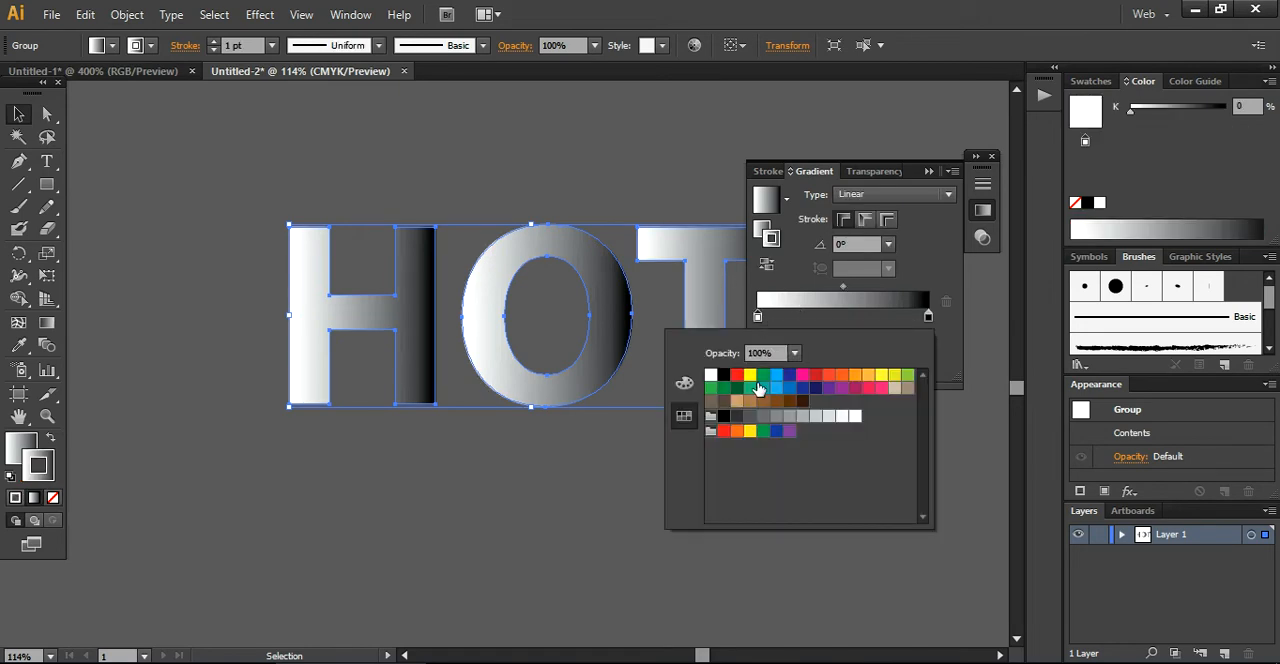
click(750, 403)
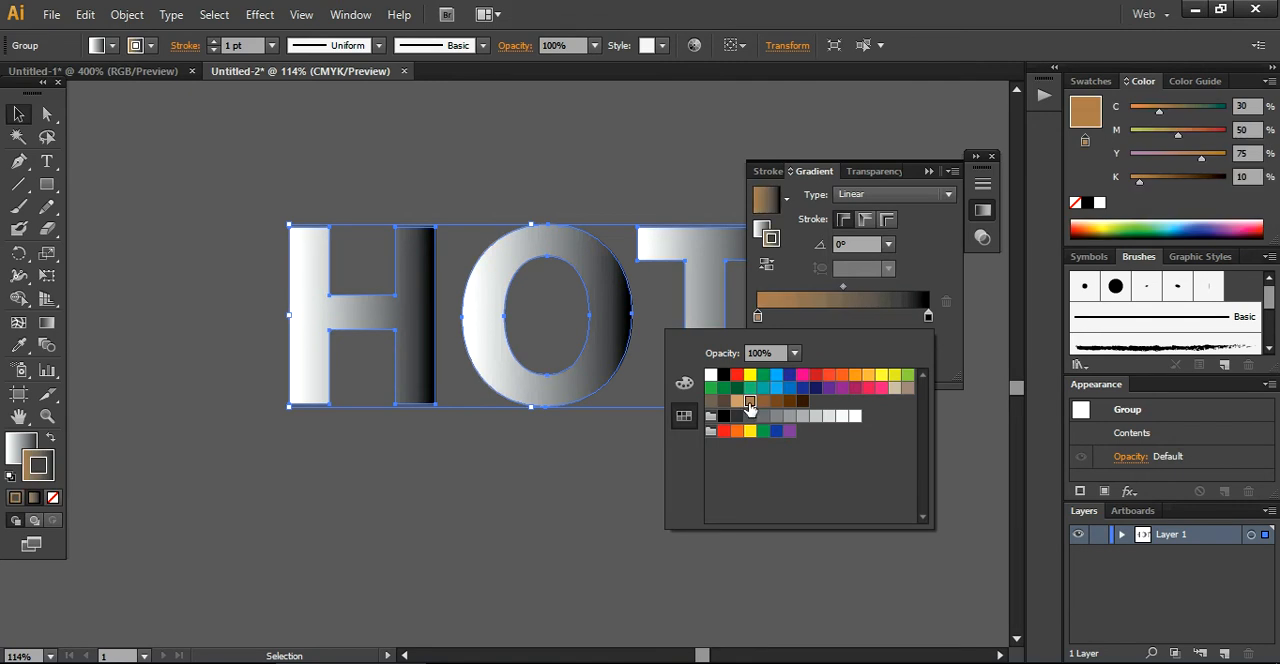
click(36, 461)
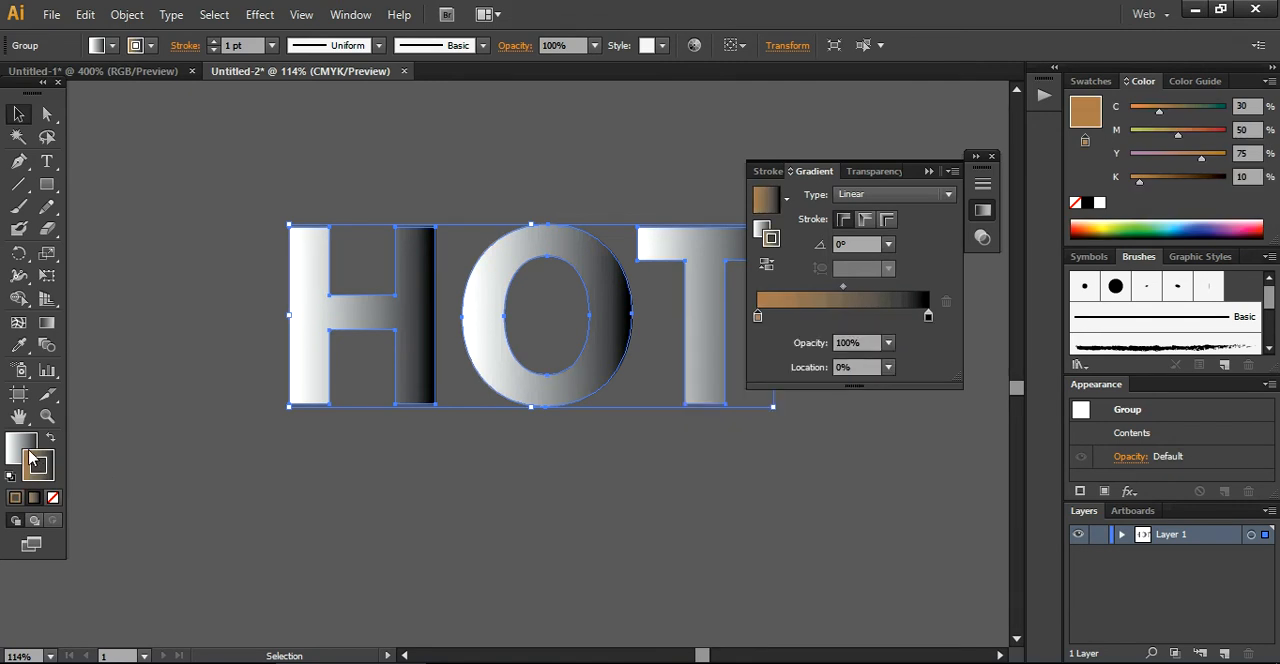
click(460, 510)
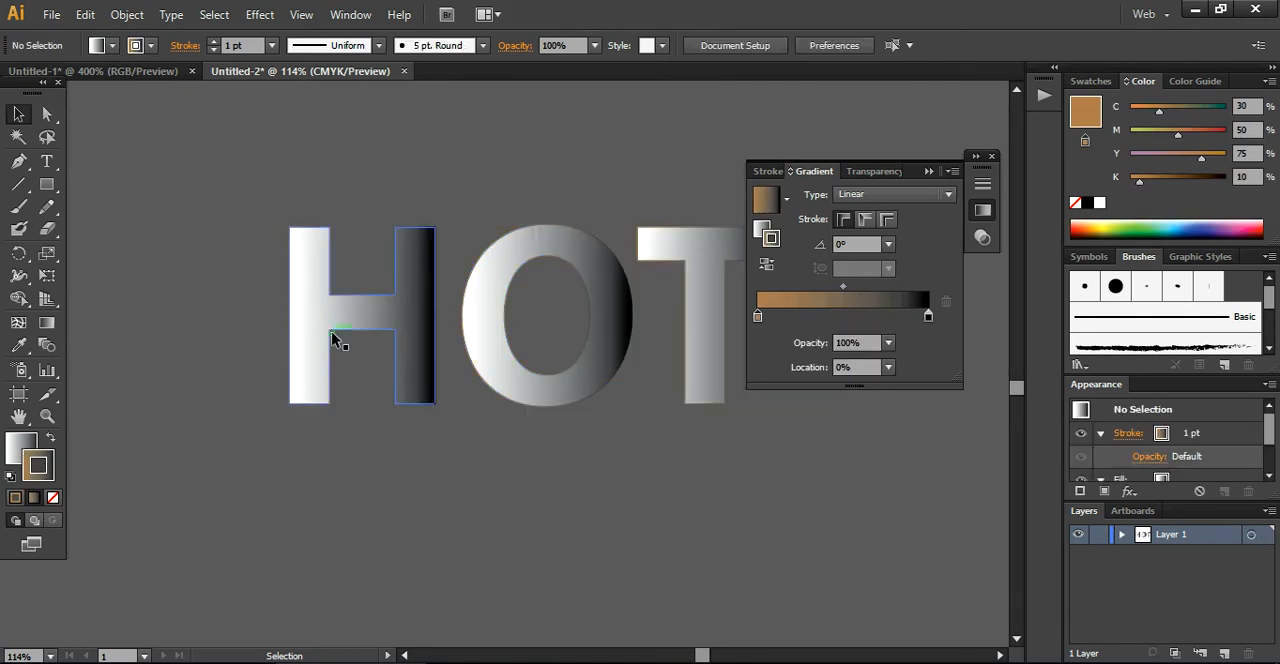
click(415, 380)
click(22, 455)
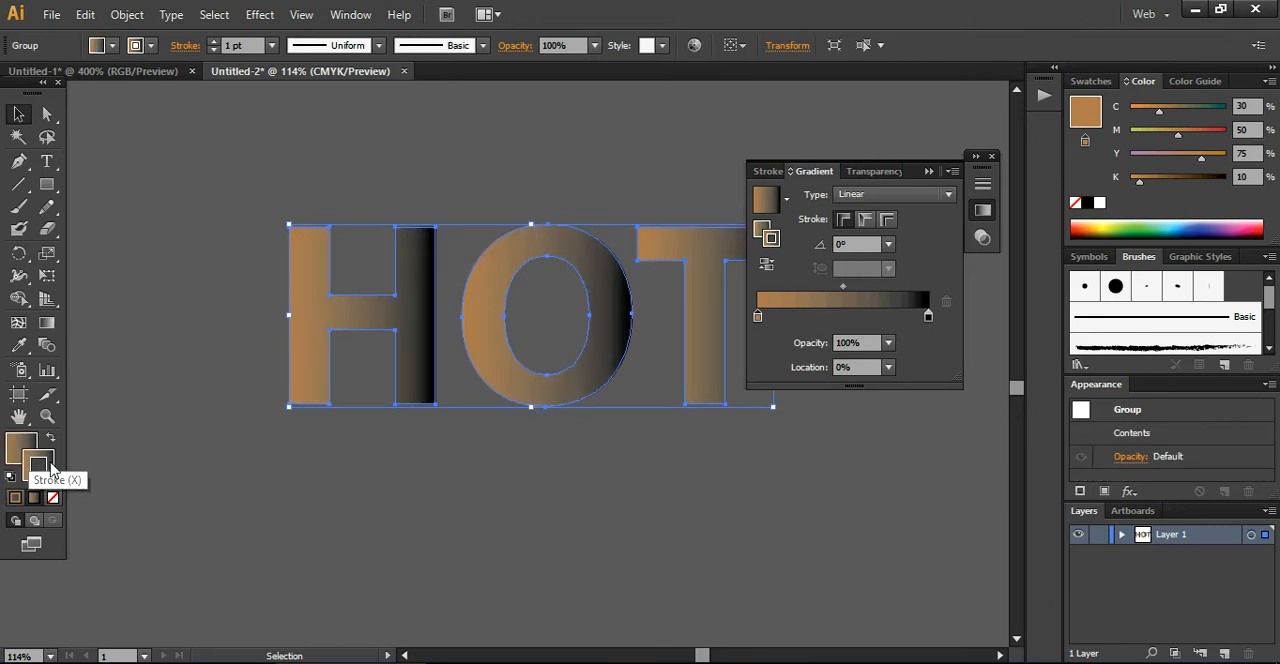
Remove the stroke from the HOT letters
click(44, 471)
click(55, 499)
click(334, 475)
click(427, 343)
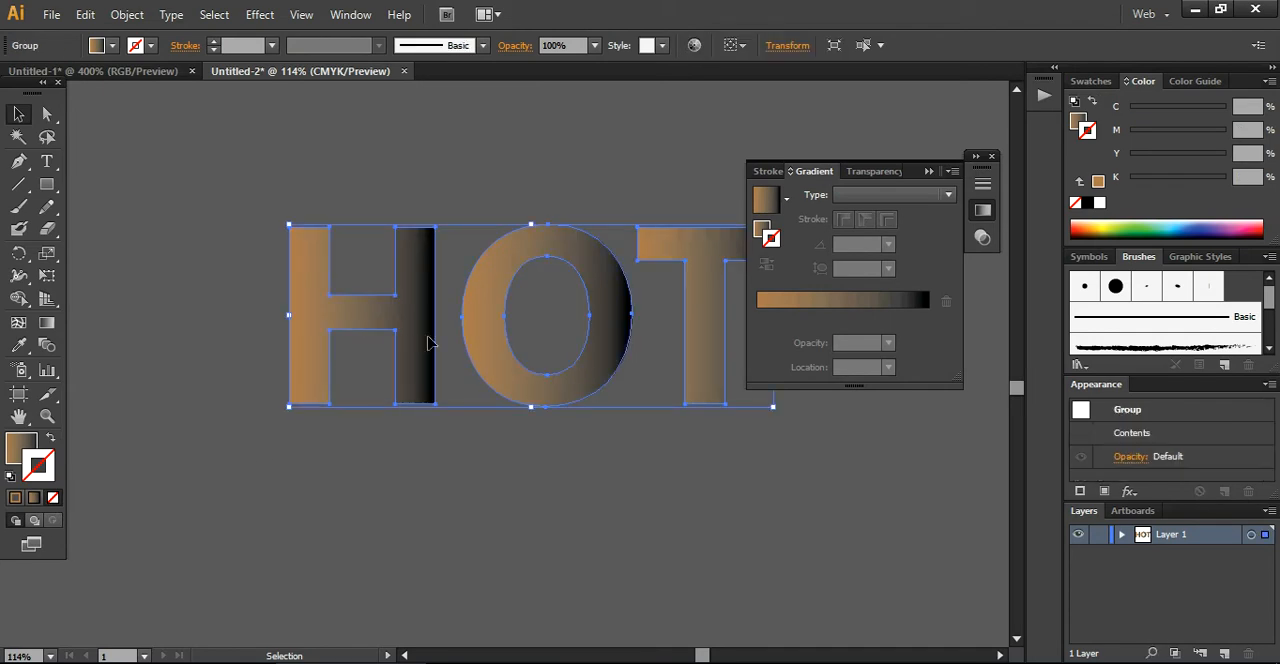
Change the black stop of the letters' fill gradient to dark brown (C 50, M 70, Y 80, K 70)
click(761, 229)
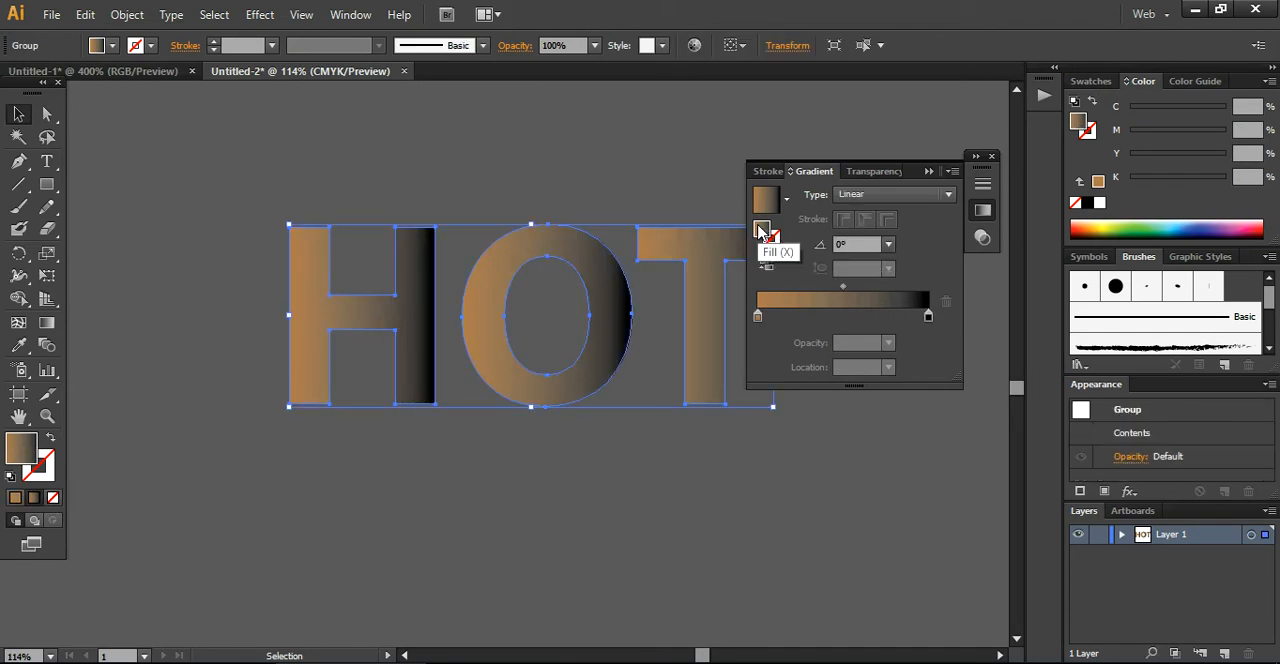
click(928, 318)
double_click(929, 319)
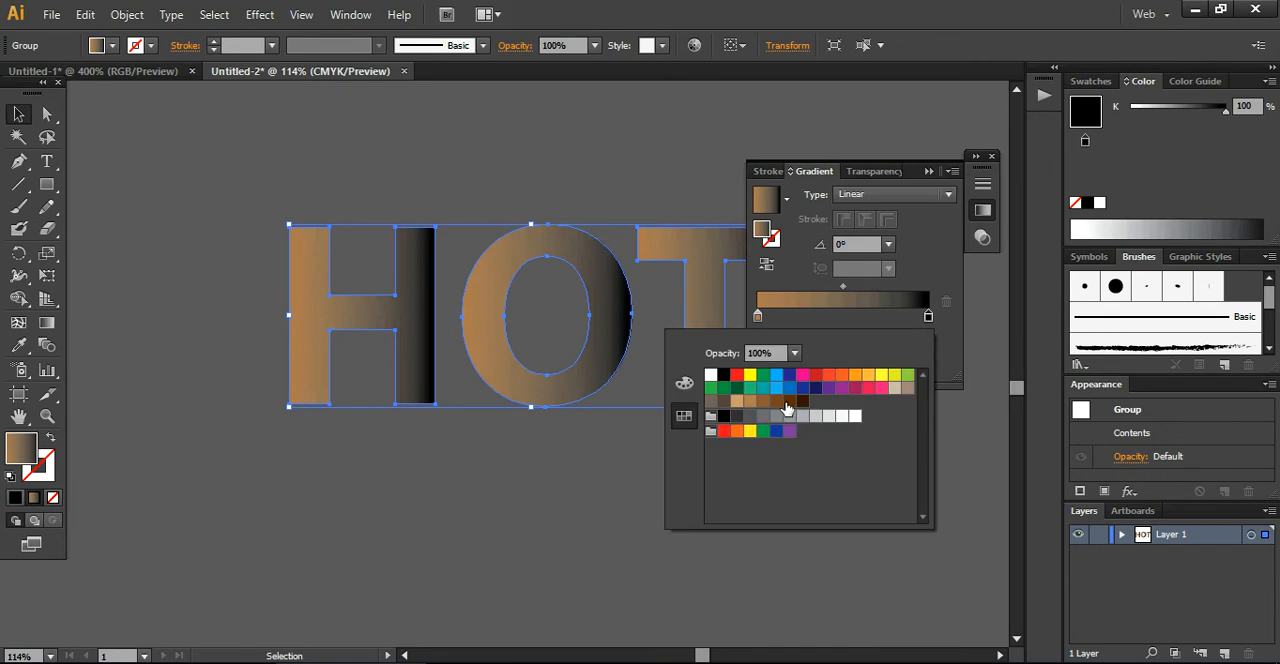
click(790, 402)
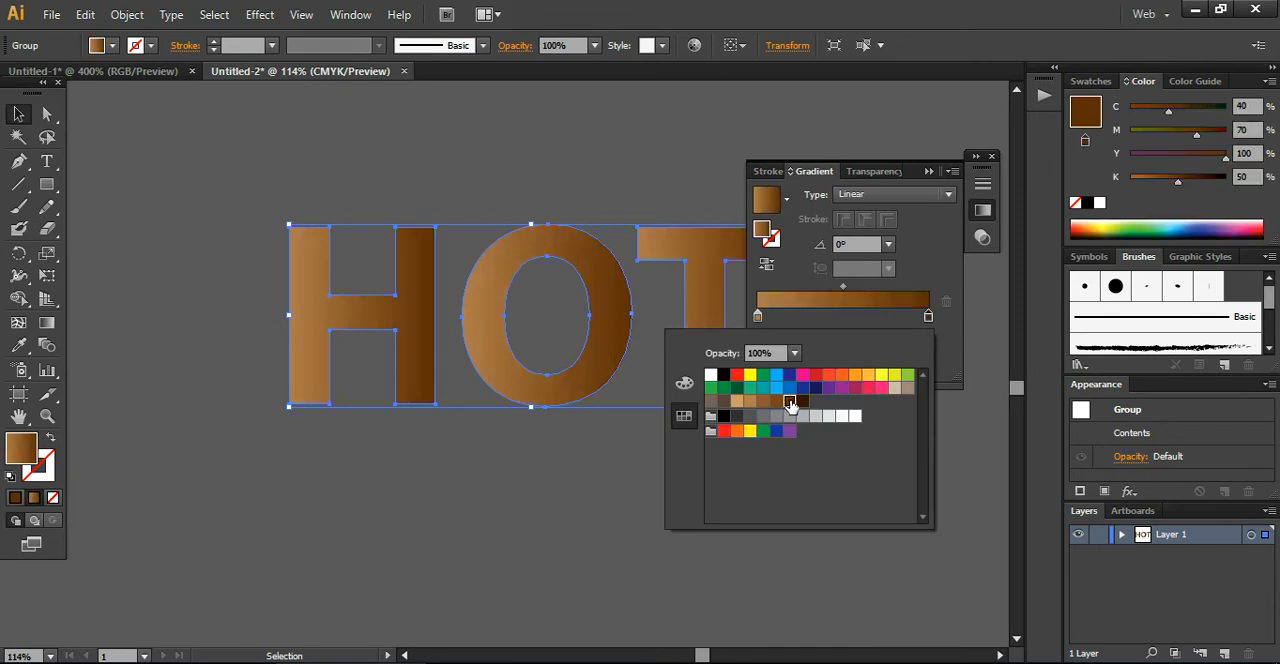
click(803, 402)
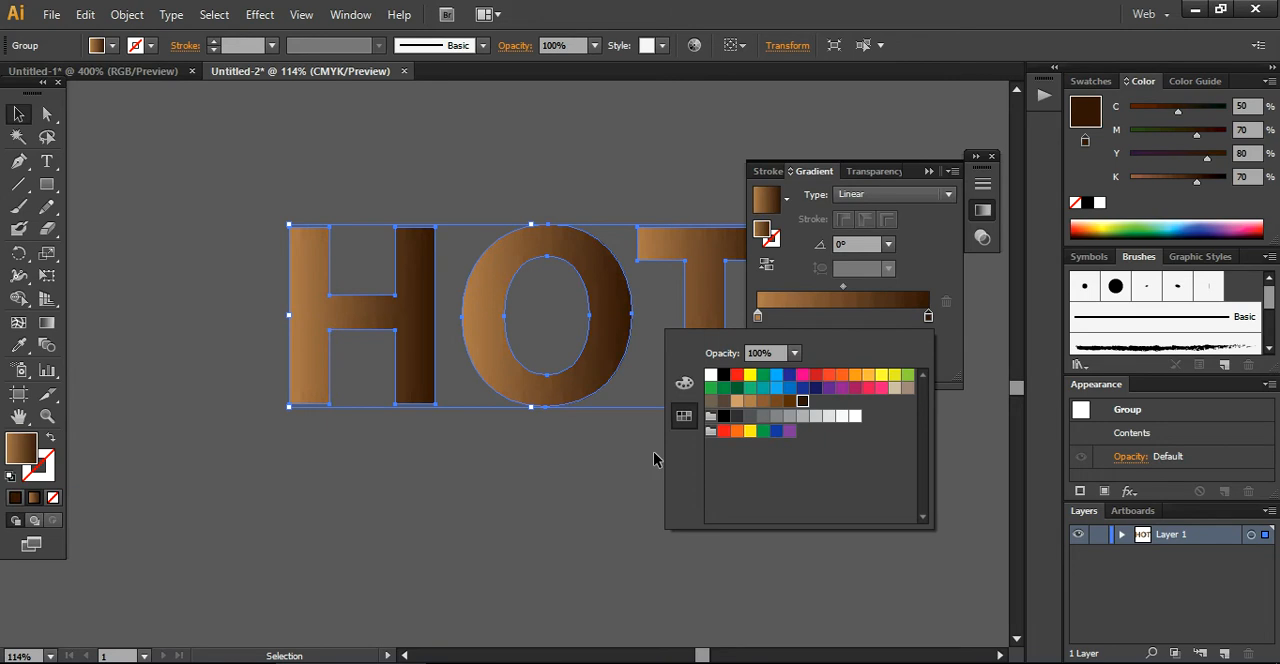
click(531, 491)
click(530, 493)
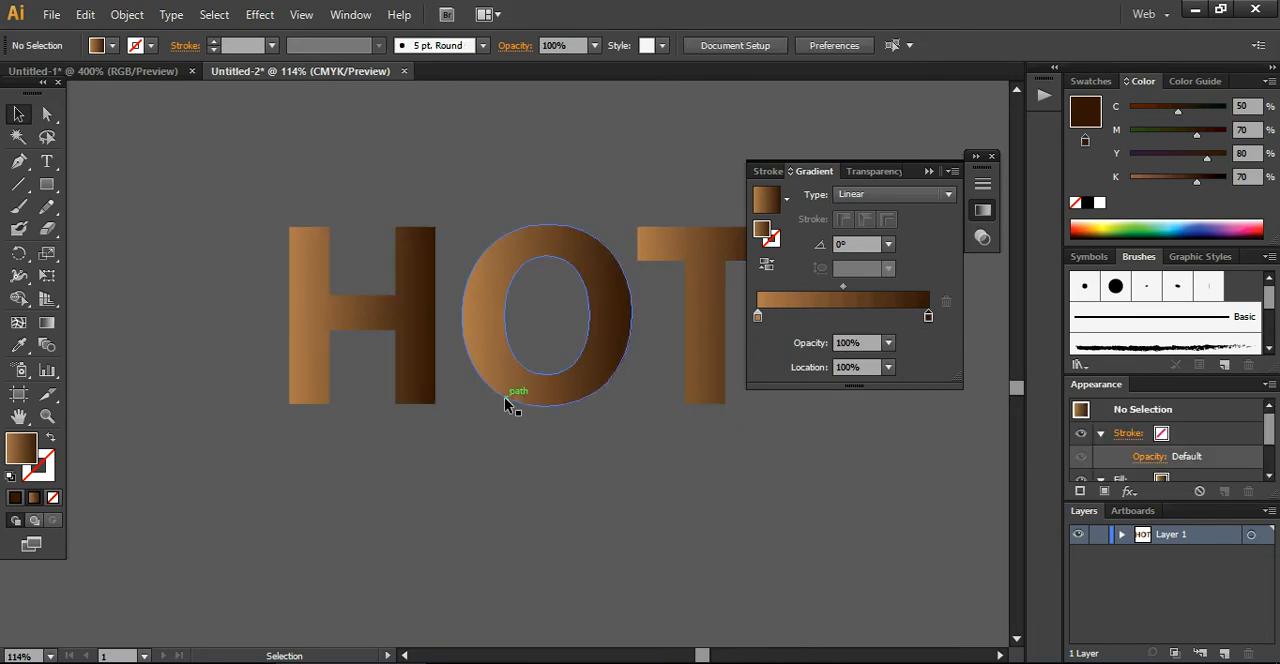
Redraw the gradient across the HOT letters vertically at -90°, with a short light-to-dark transition around mid-height
drag(911, 170, 948, 227)
drag(717, 334, 634, 334)
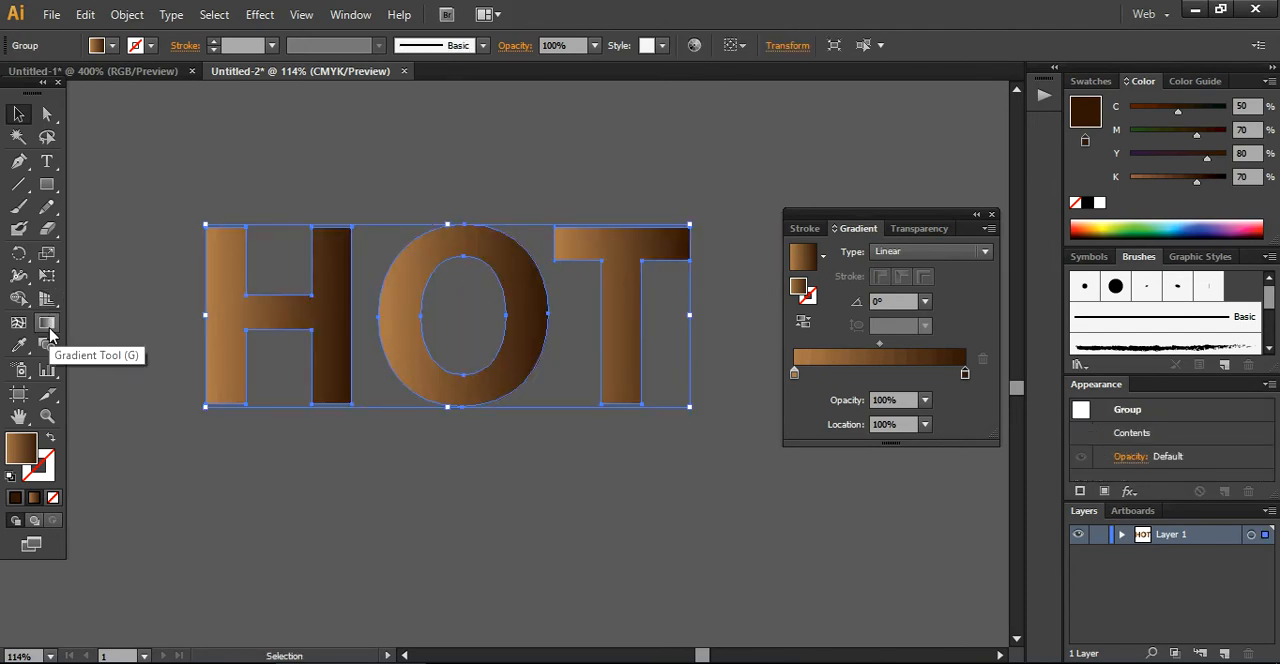
click(47, 324)
mouse_move(459, 466)
mouse_down()
mouse_move(457, 337)
mouse_move(462, 460)
mouse_move(459, 343)
mouse_move(462, 434)
mouse_move(458, 424)
mouse_up()
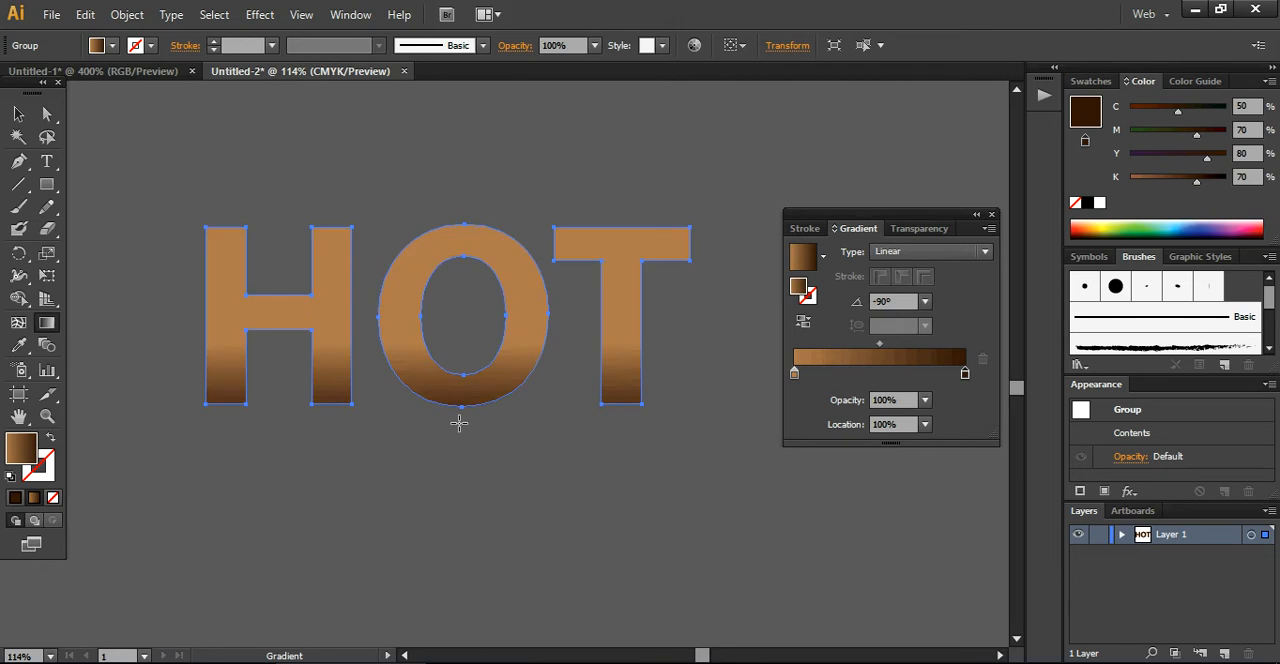
drag(460, 281, 461, 327)
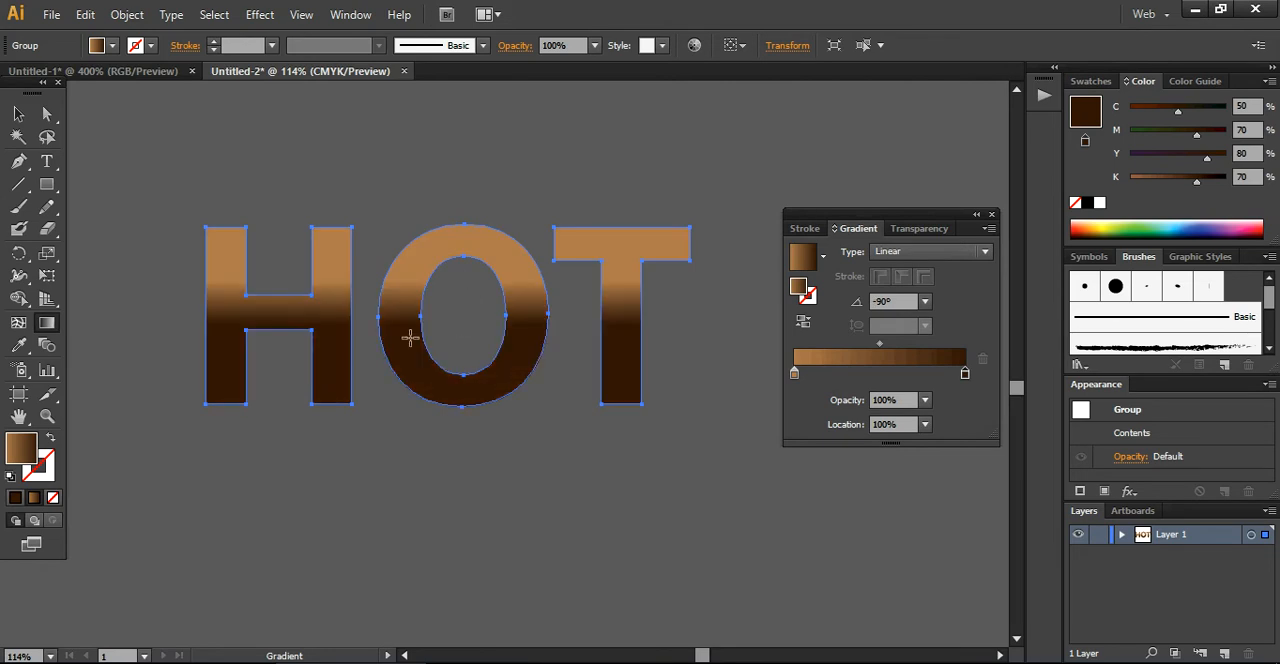
click(18, 113)
click(185, 213)
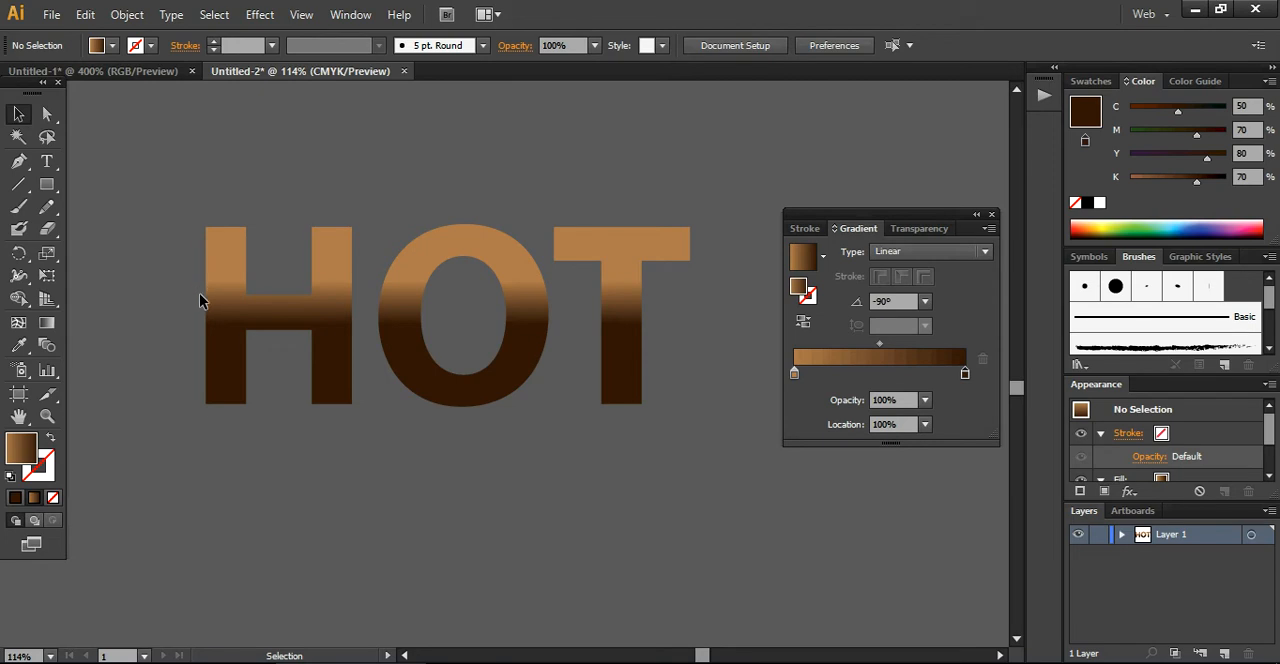
Reselect the HOT letter group and close the gradient settings
drag(131, 266, 621, 446)
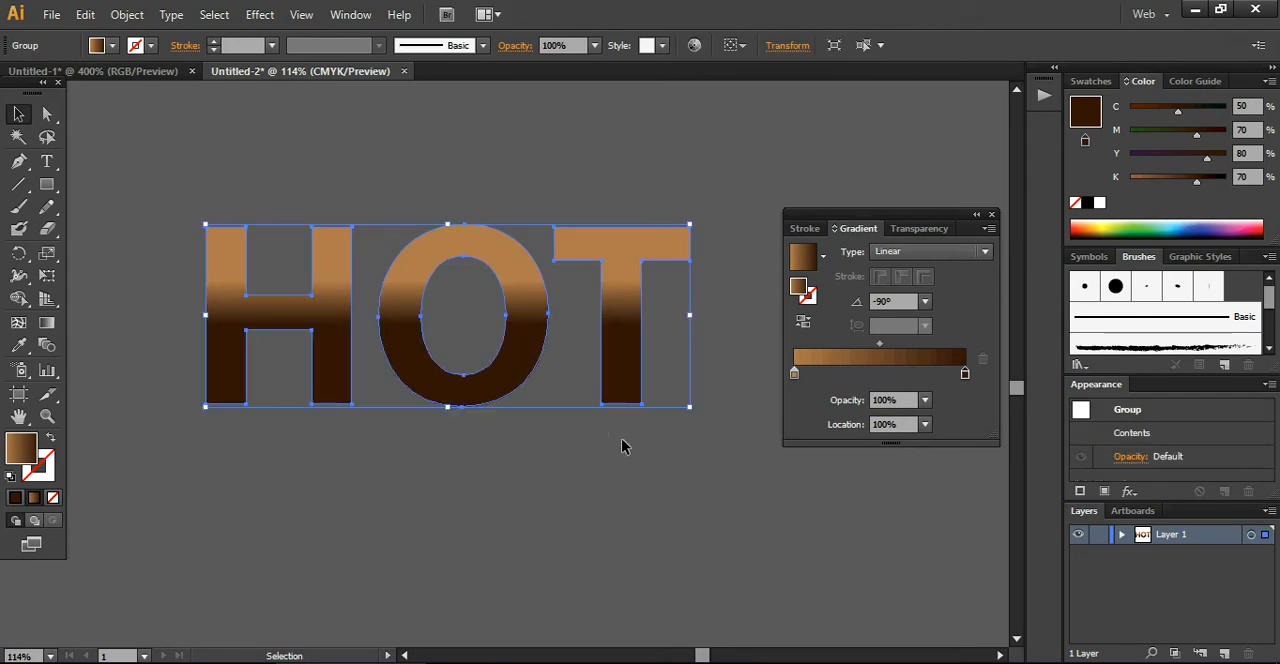
click(561, 485)
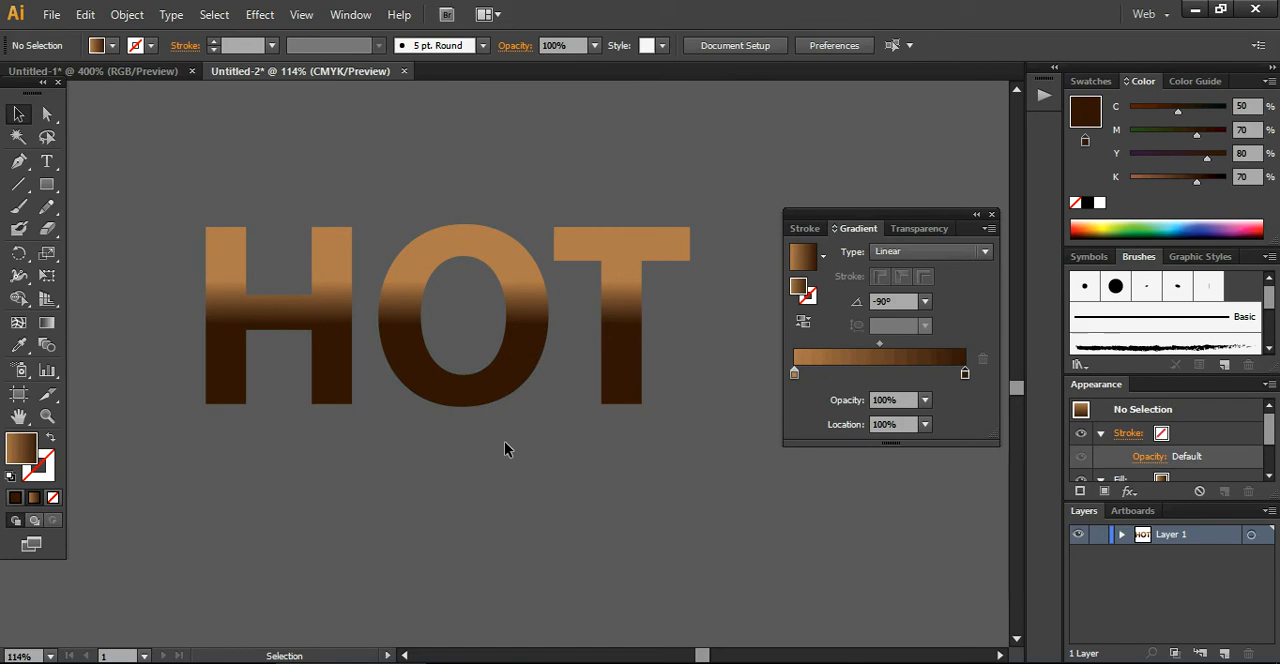
click(481, 396)
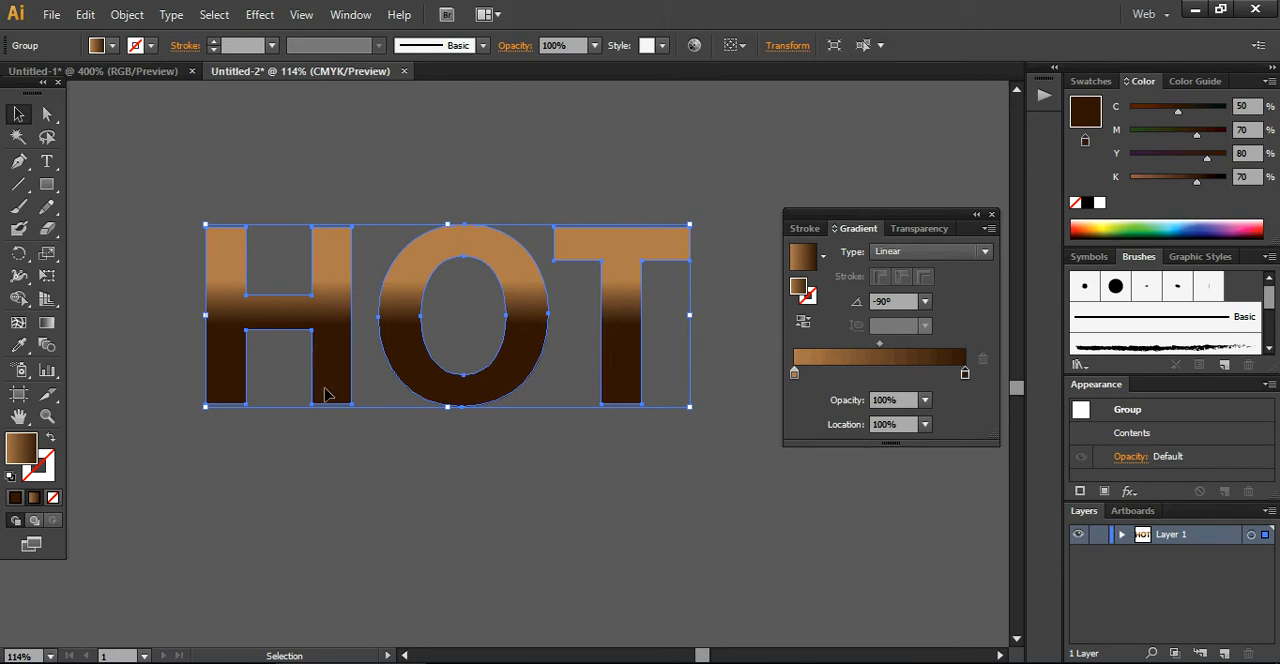
click(991, 215)
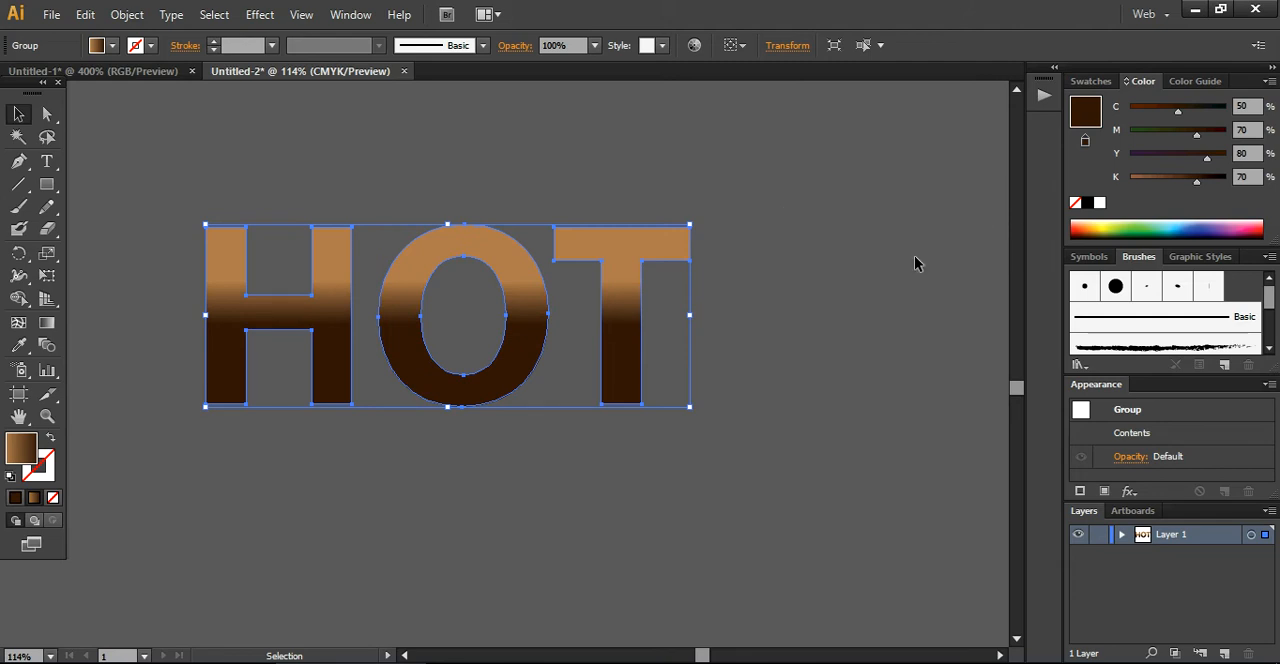
Start a new bristle brush named "Hot Grilled" with nothing selected on the artboard
click(350, 14)
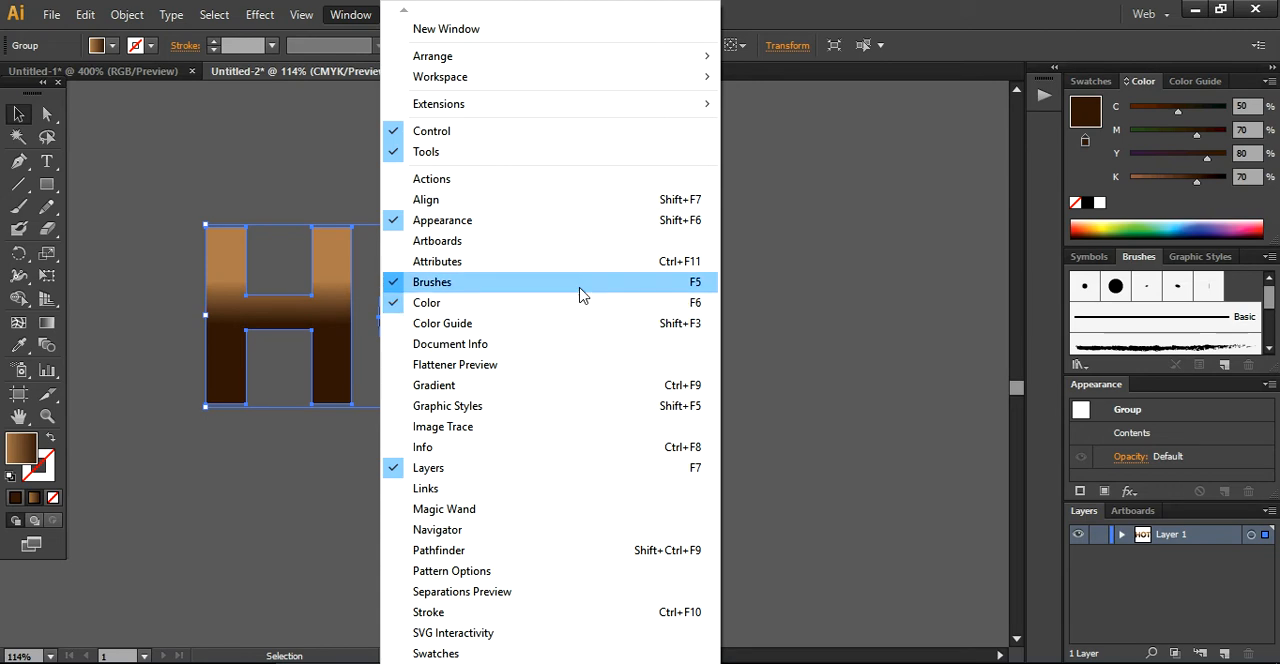
click(930, 327)
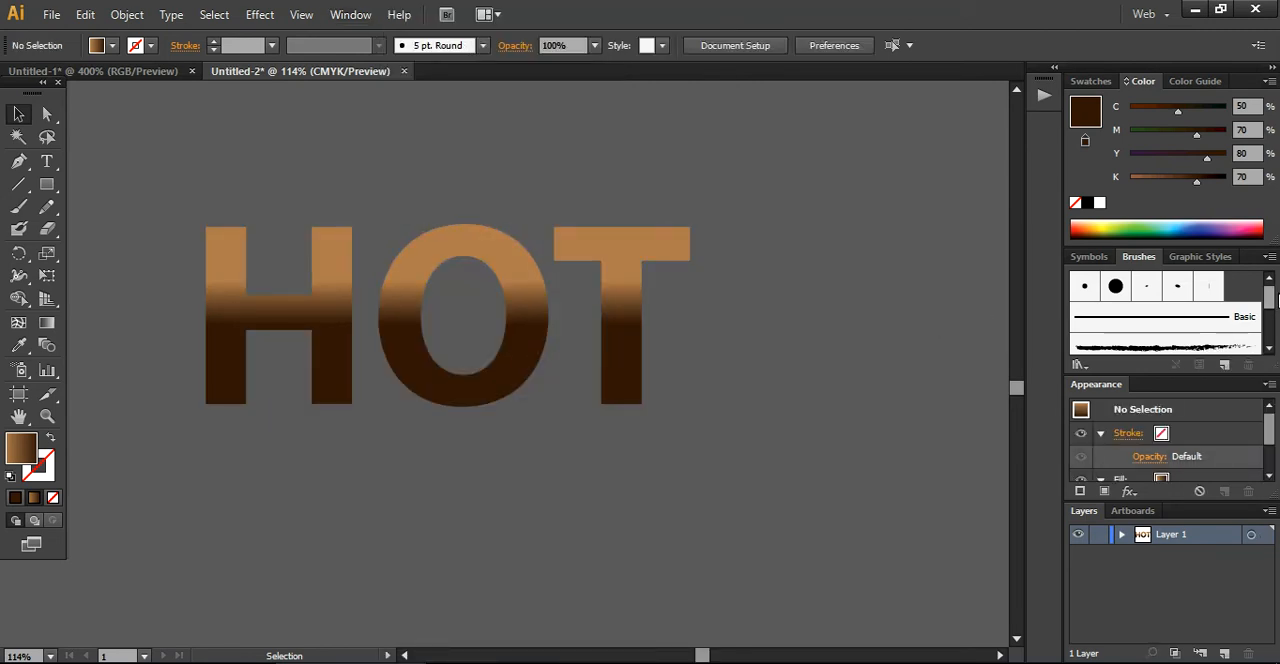
click(1226, 367)
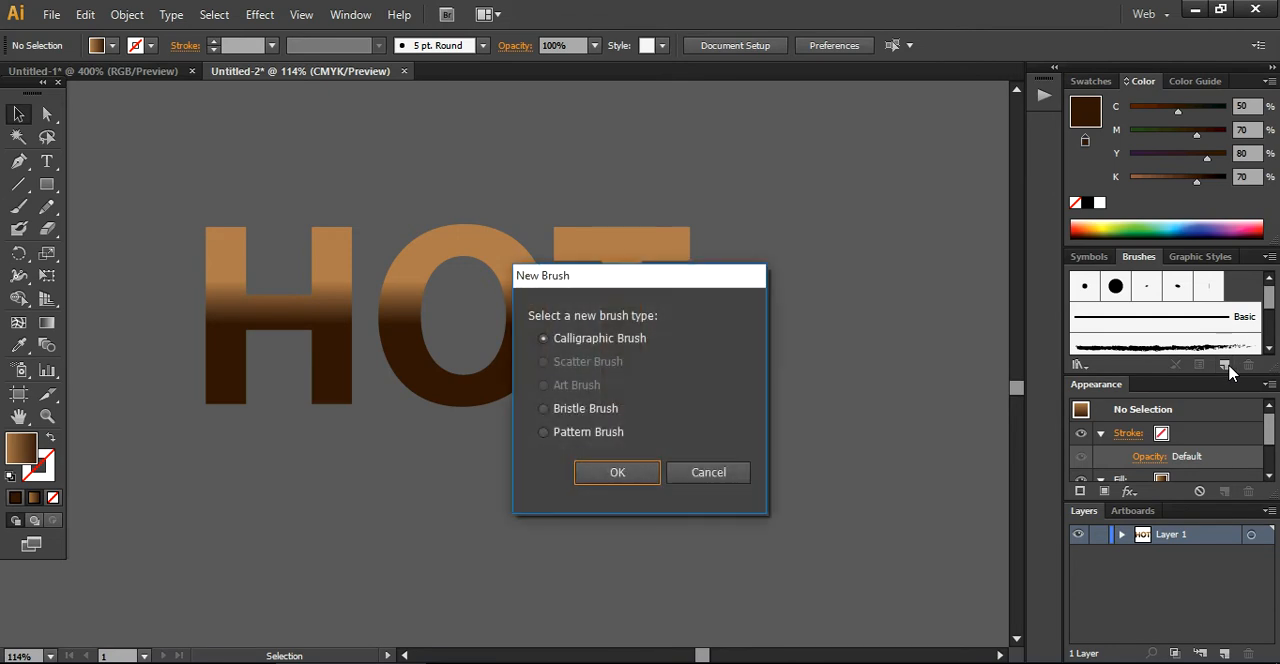
drag(668, 275, 855, 162)
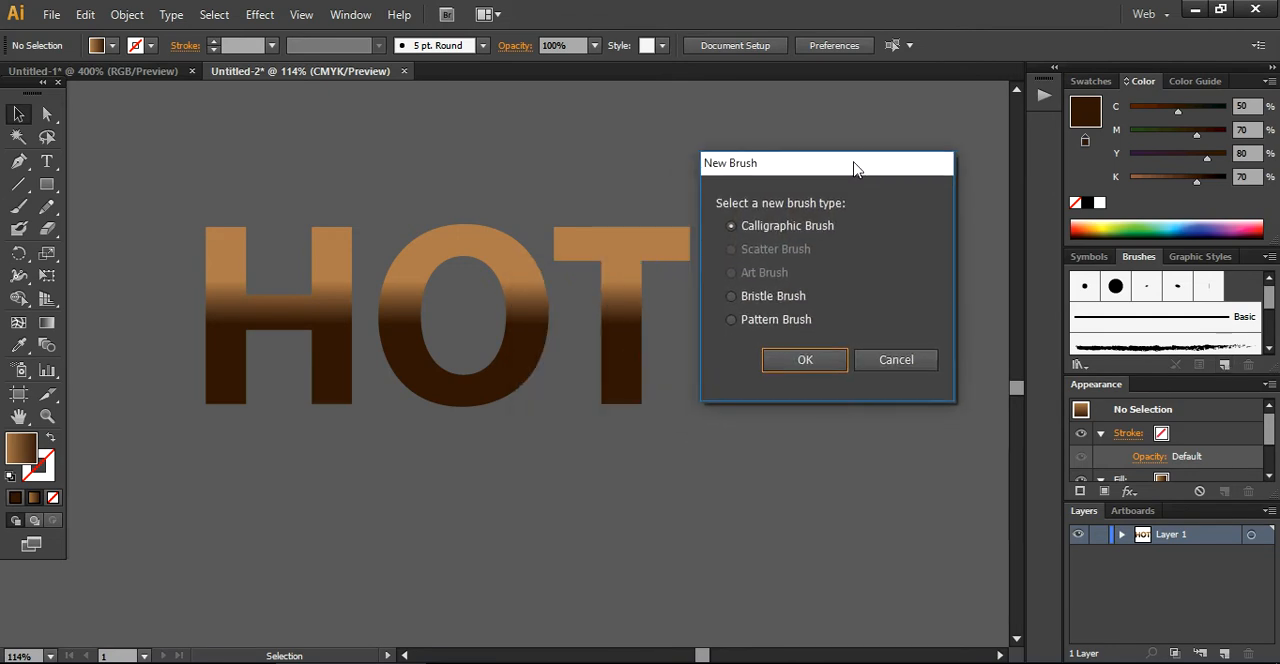
click(737, 297)
click(806, 360)
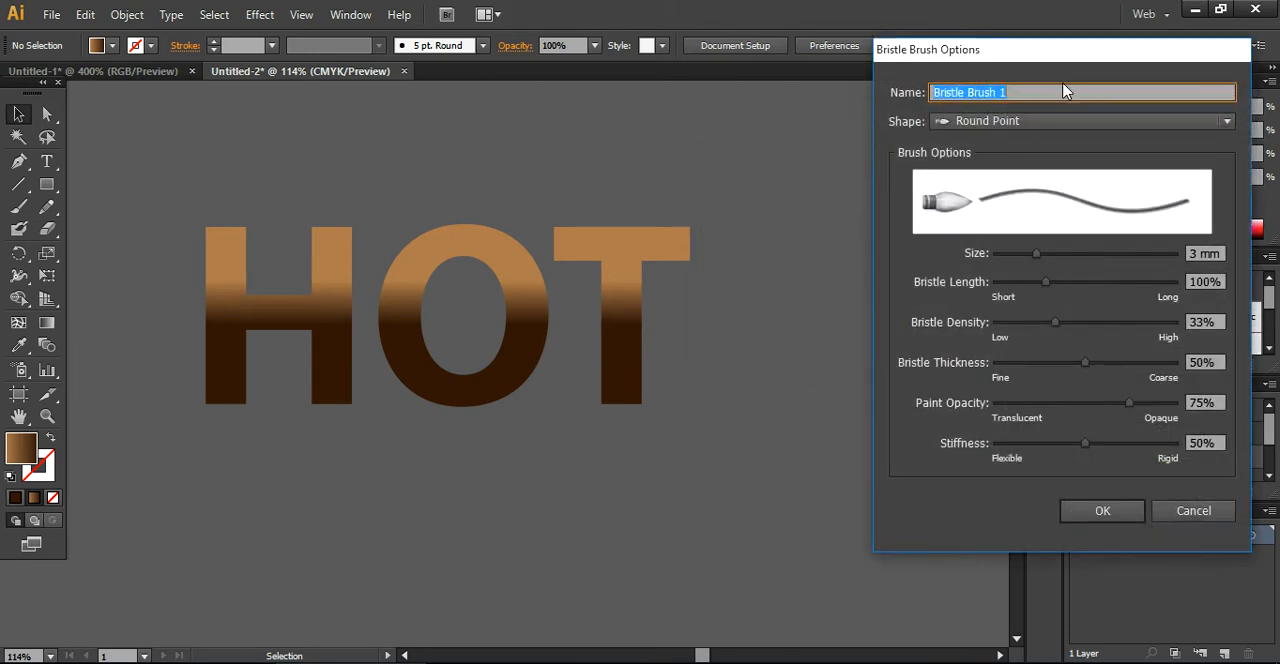
text(Hot Grilled)
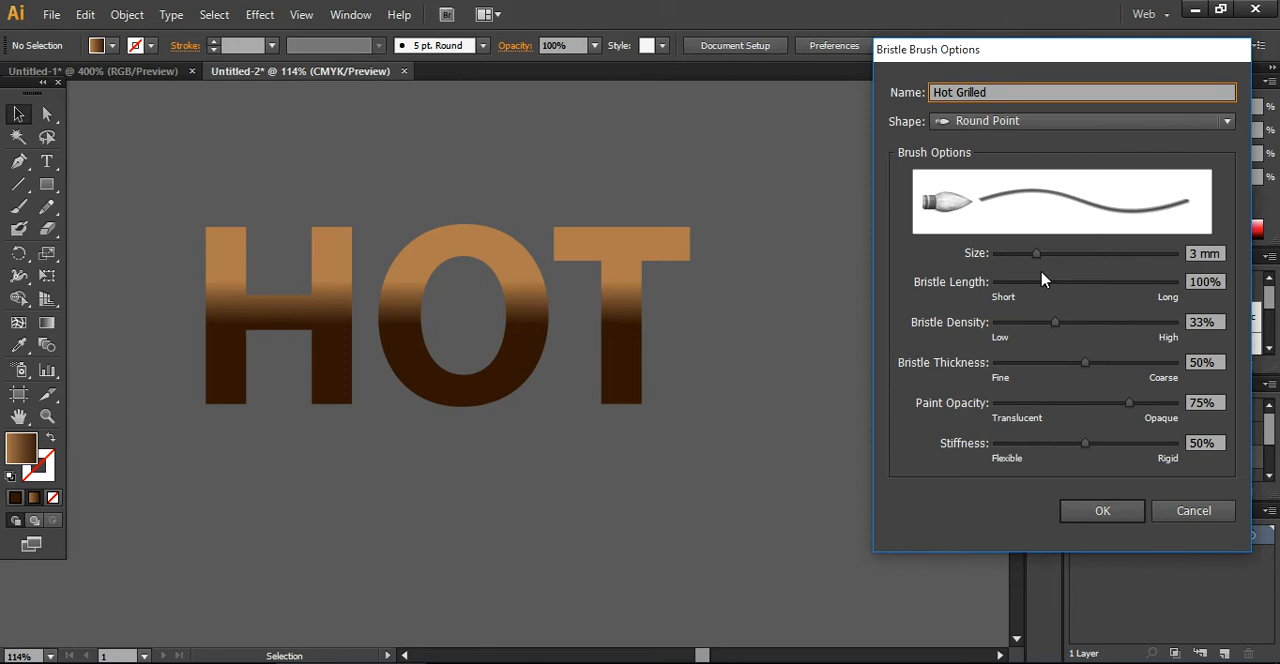
Create the Hot Grilled brush with size 8.86 mm, bristle length 172%, density 72%, thickness 80% and stiffness 76%
drag(1037, 254, 1151, 253)
drag(1046, 283, 1092, 284)
drag(1058, 323, 1123, 323)
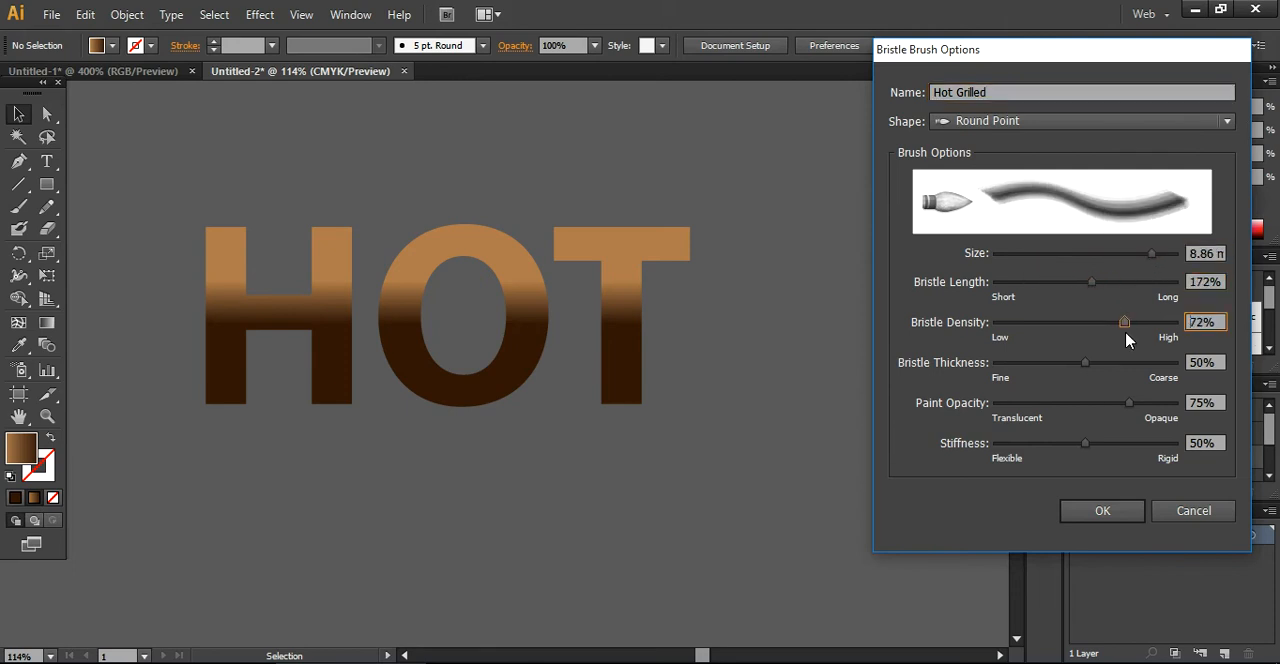
drag(1085, 362, 1141, 368)
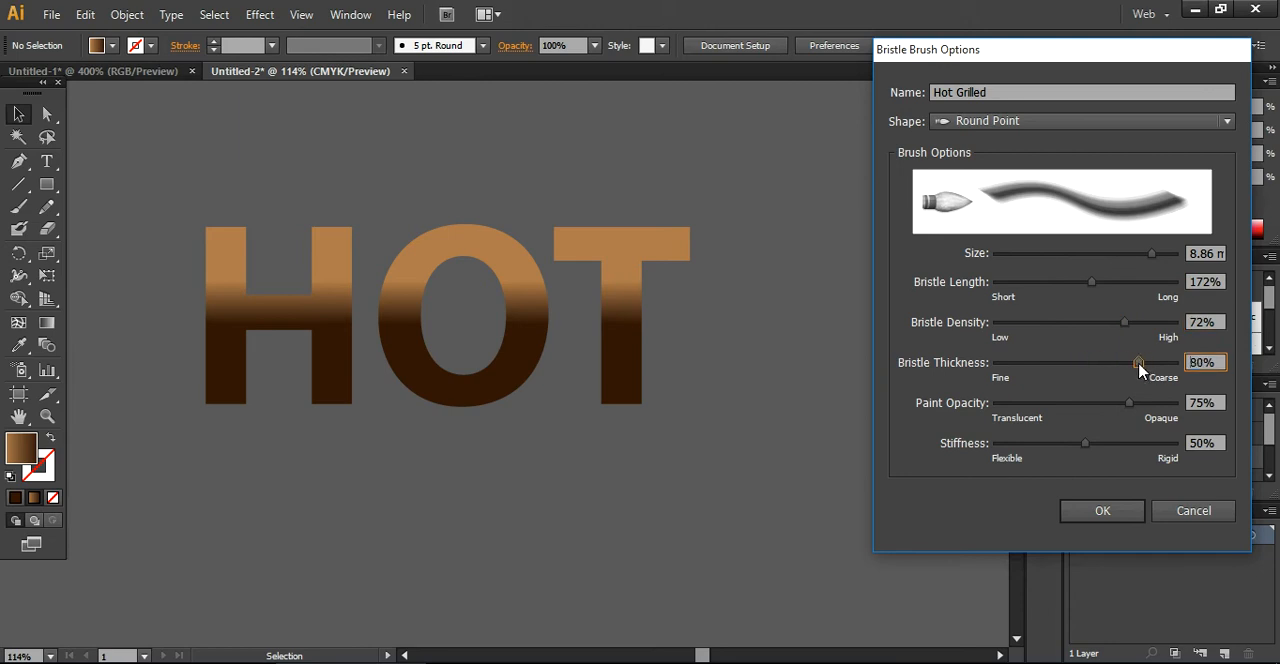
drag(1085, 443, 1131, 446)
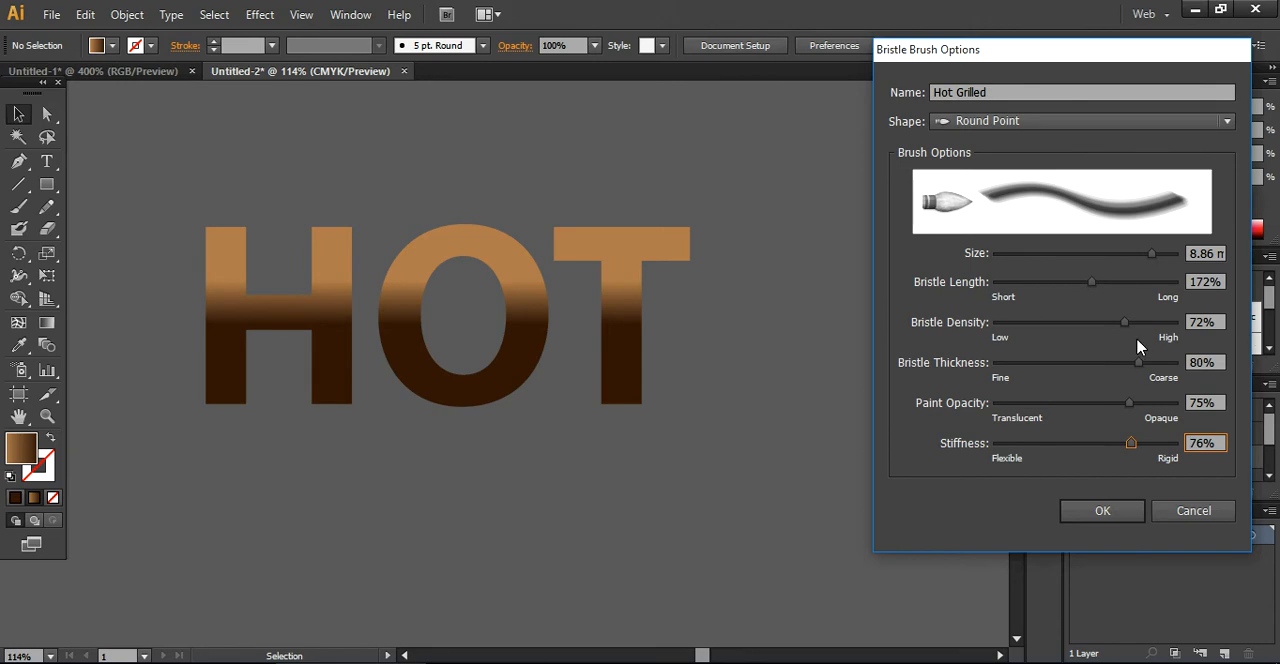
click(1103, 511)
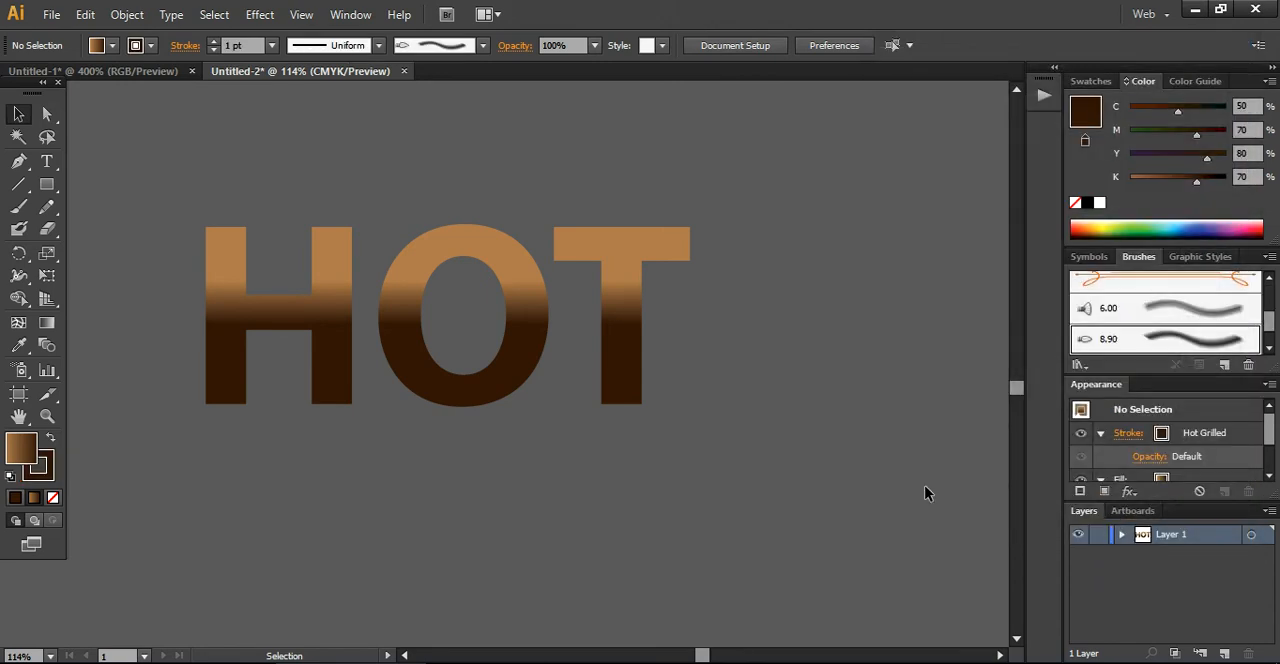
Apply the Hot Grilled bristle brush to the outlines of the HOT letter group, then deselect it
click(615, 328)
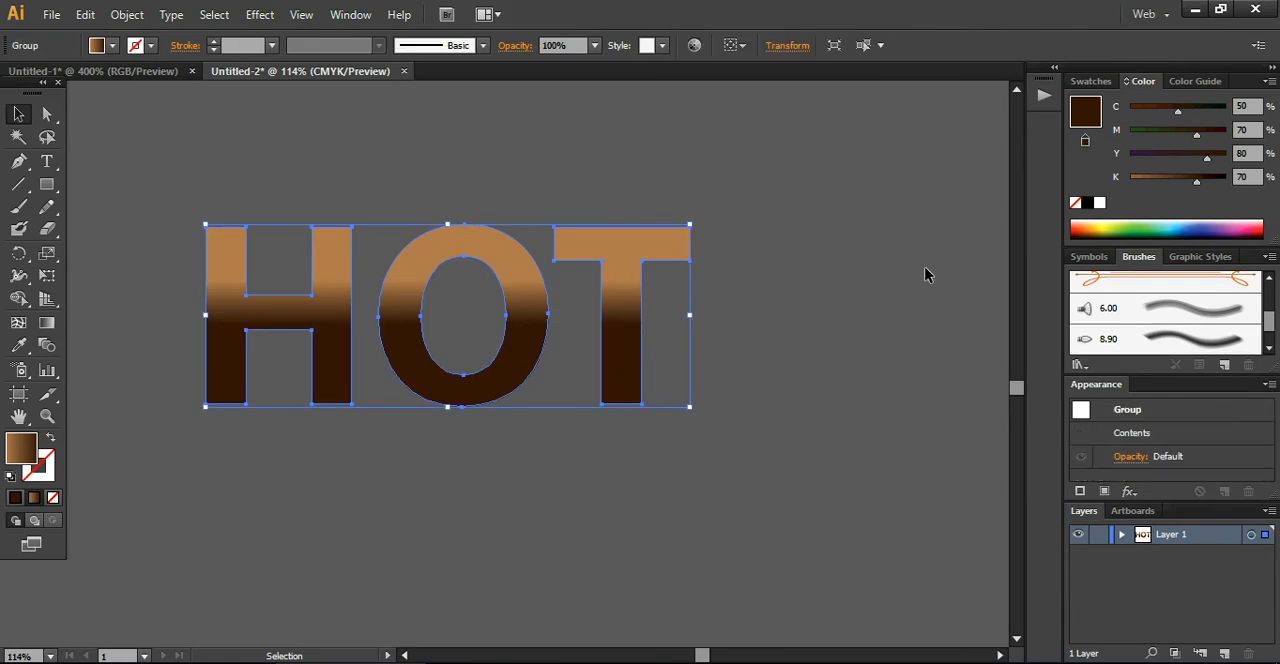
click(1147, 343)
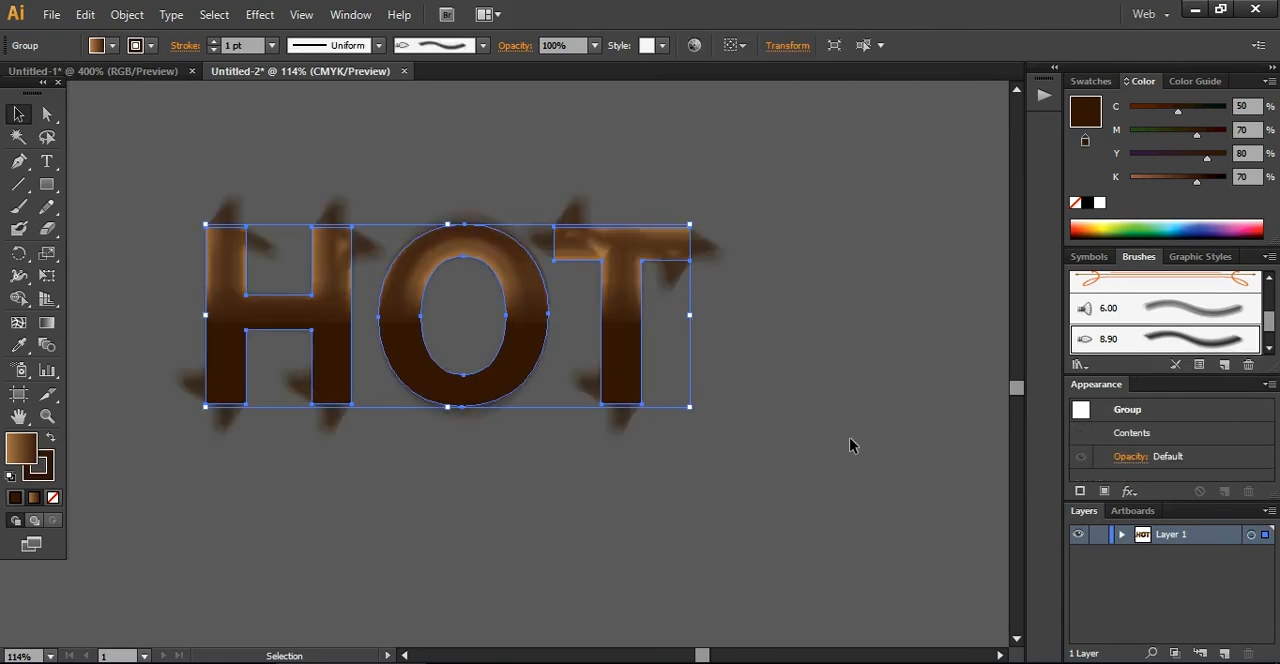
click(849, 437)
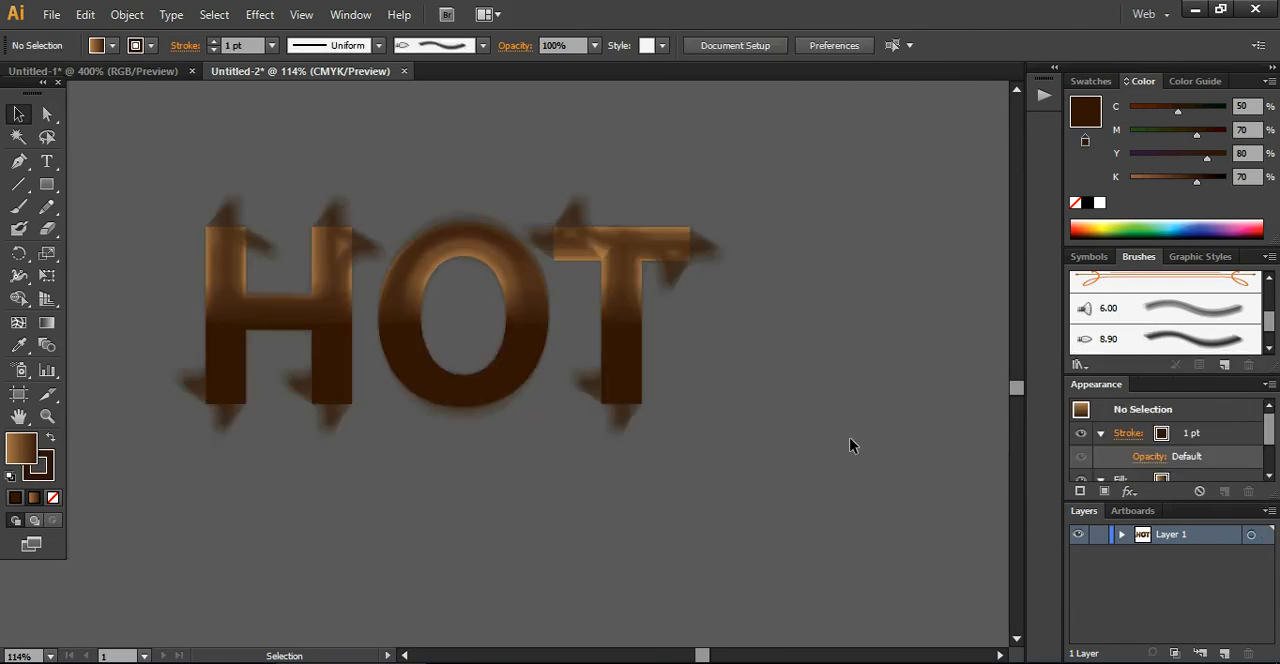
Edit the Hot Grilled brush to size 8.14 mm, length 196%, density 23%, thickness 46%, paint opacity 41% and stiffness 99%, updating existing strokes
click(614, 381)
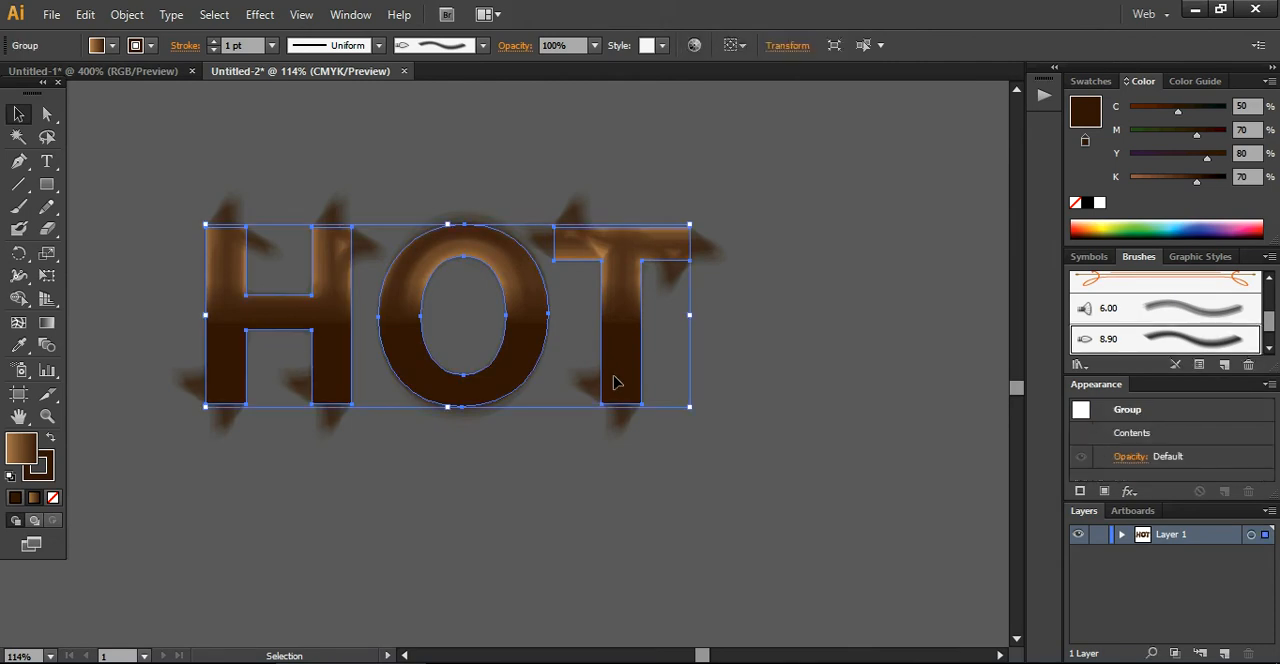
double_click(1200, 340)
drag(1157, 258, 1107, 287)
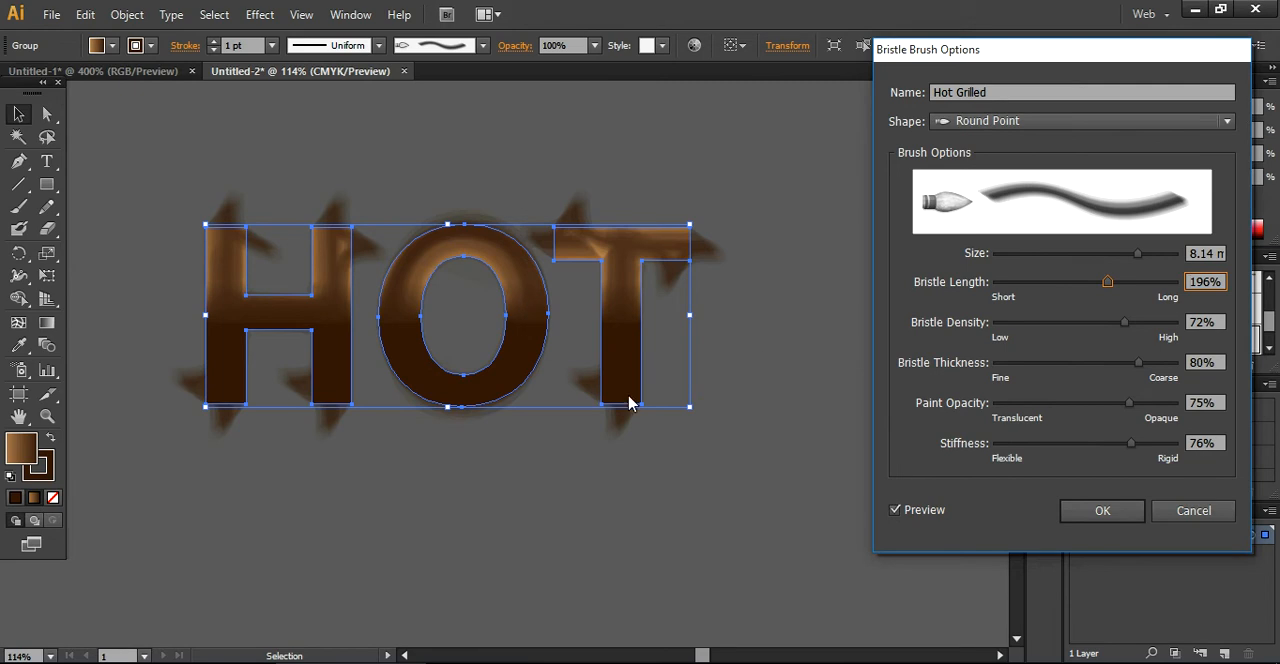
mouse_move(1125, 326)
mouse_down()
mouse_move(1012, 338)
mouse_move(1156, 332)
mouse_move(1036, 339)
mouse_up()
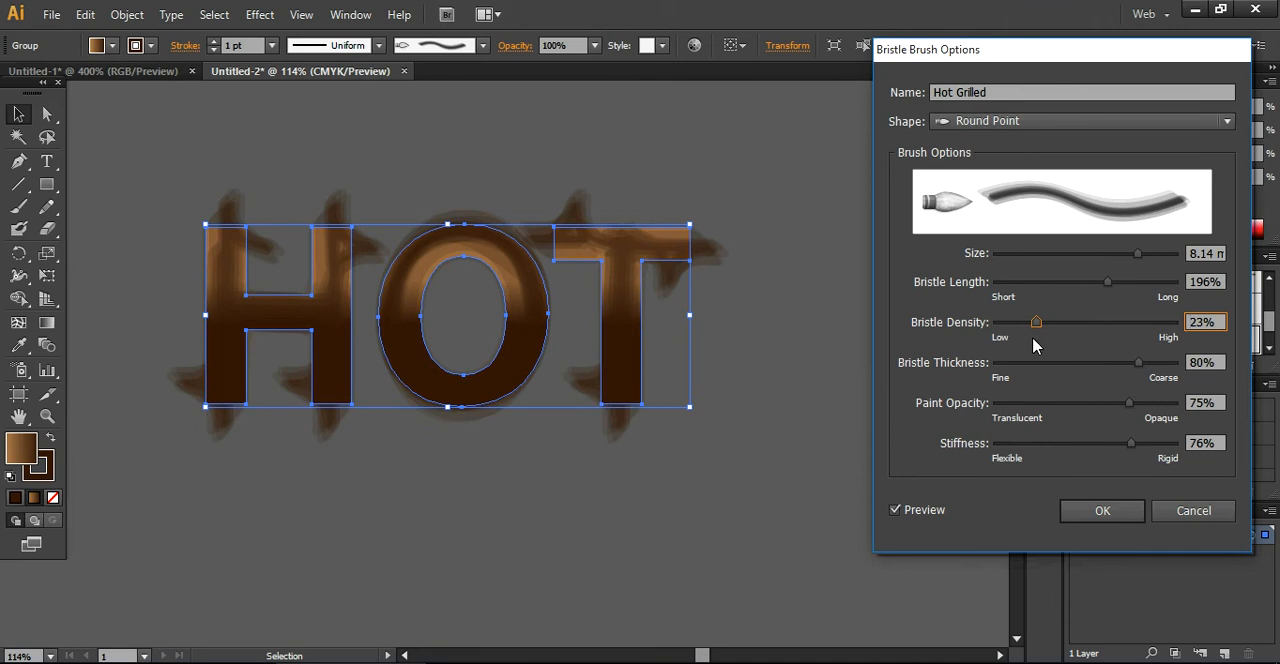
drag(1141, 366, 1078, 372)
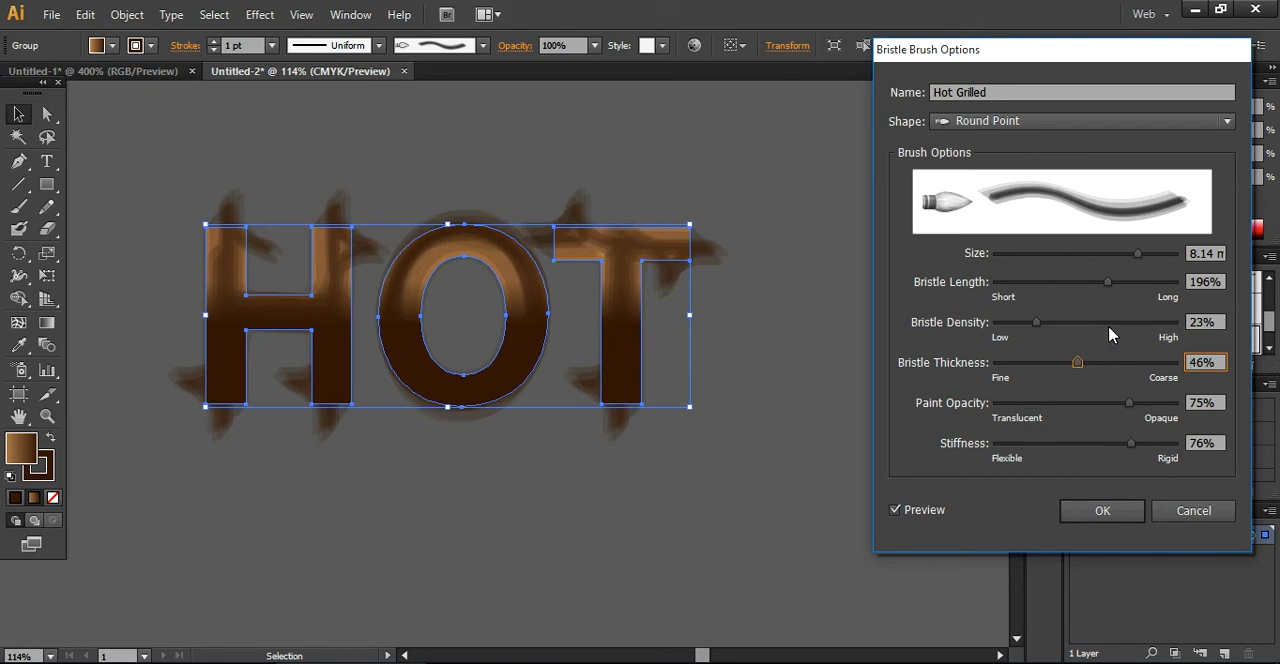
drag(1128, 405, 1070, 408)
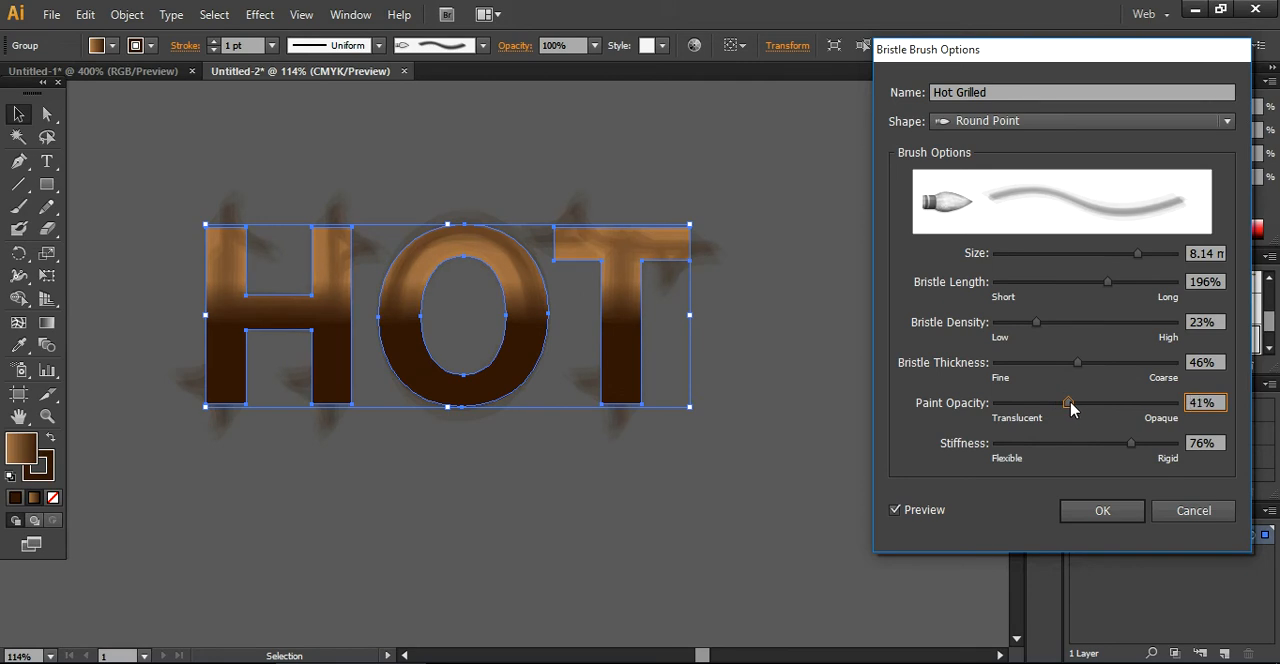
mouse_move(1131, 445)
mouse_down()
mouse_move(1105, 450)
mouse_move(1172, 452)
mouse_up()
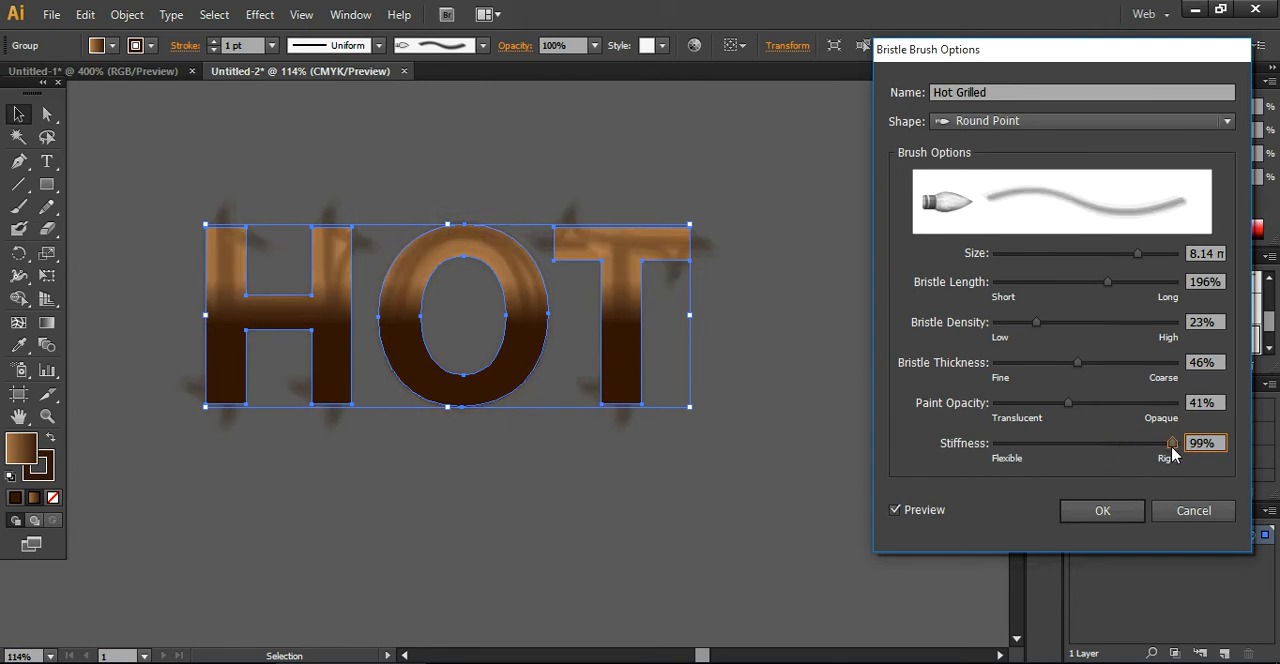
click(1113, 513)
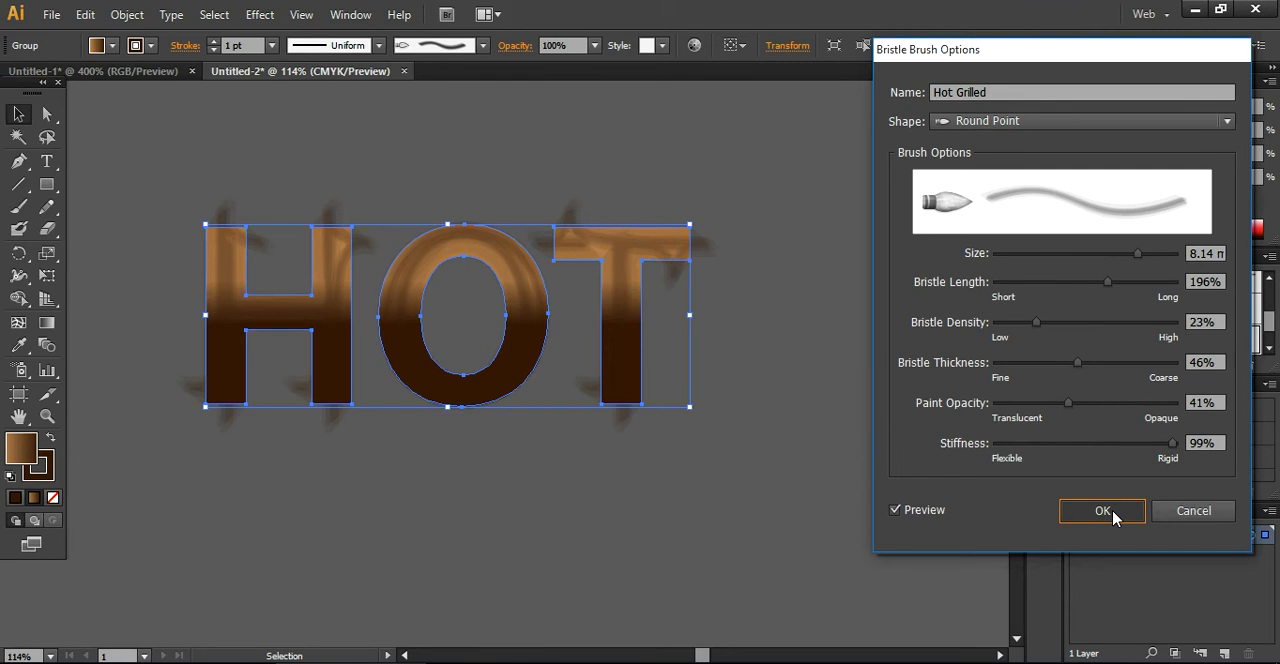
click(1113, 513)
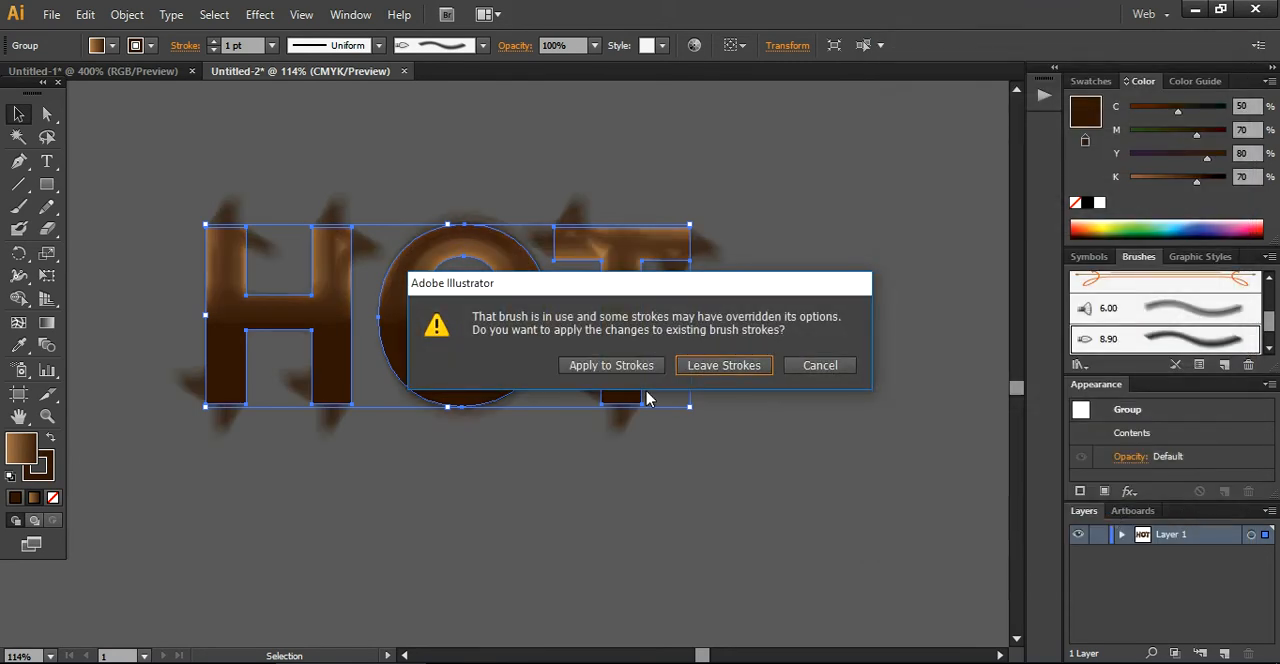
click(633, 370)
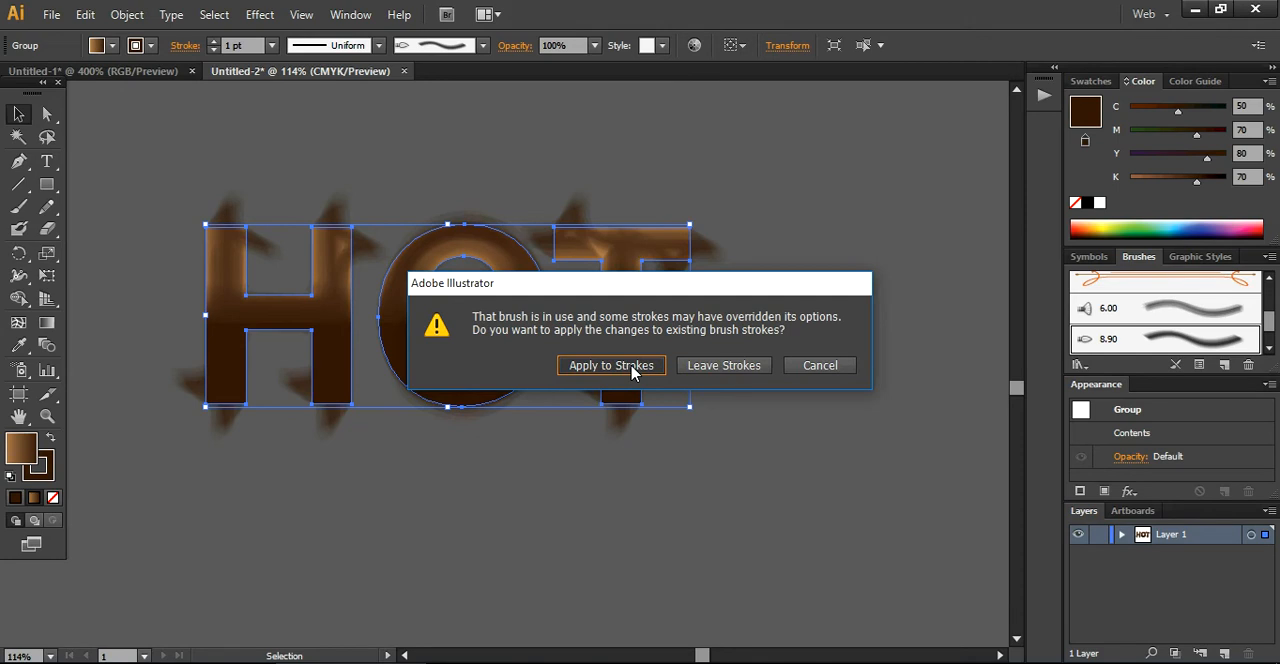
click(514, 475)
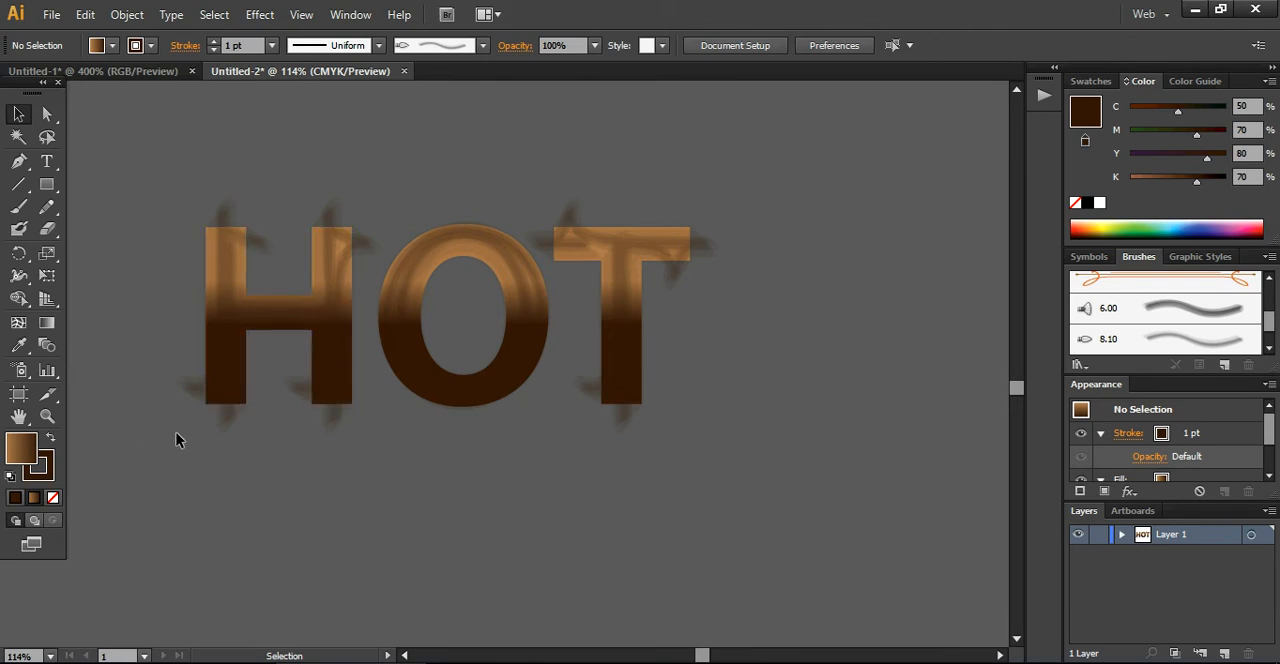
Try lighter brown stroke colors on the HOT letters and settle on the second-darkest brown swatch
click(217, 266)
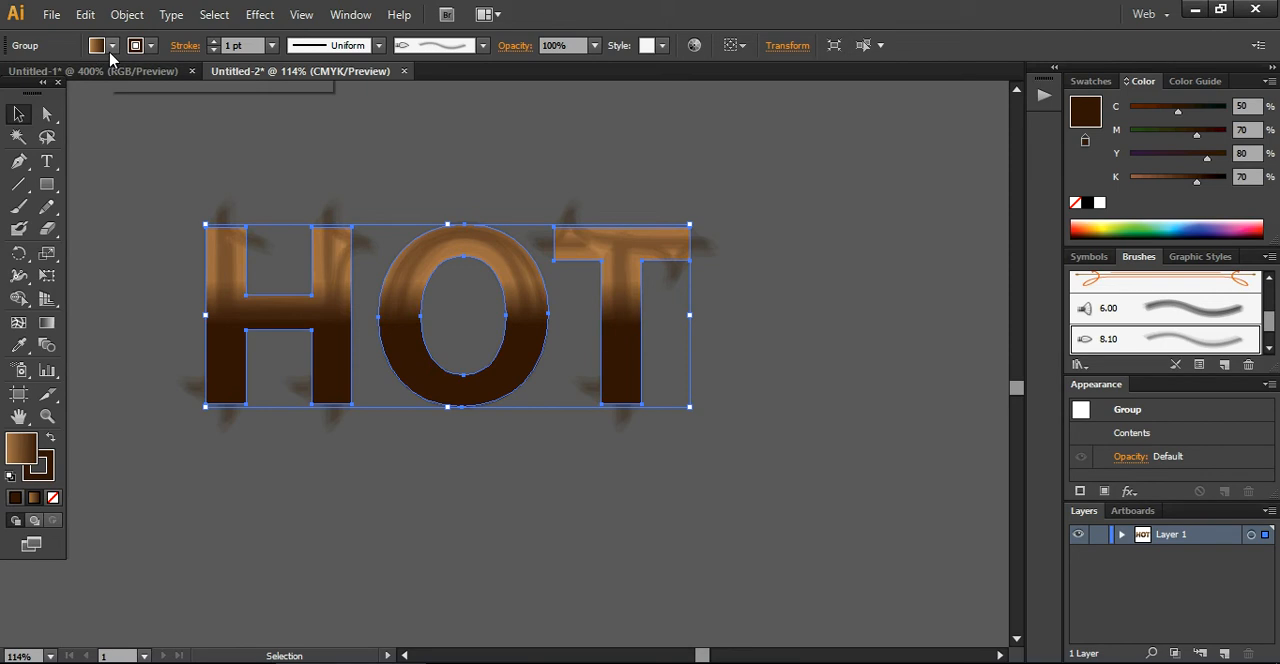
click(150, 45)
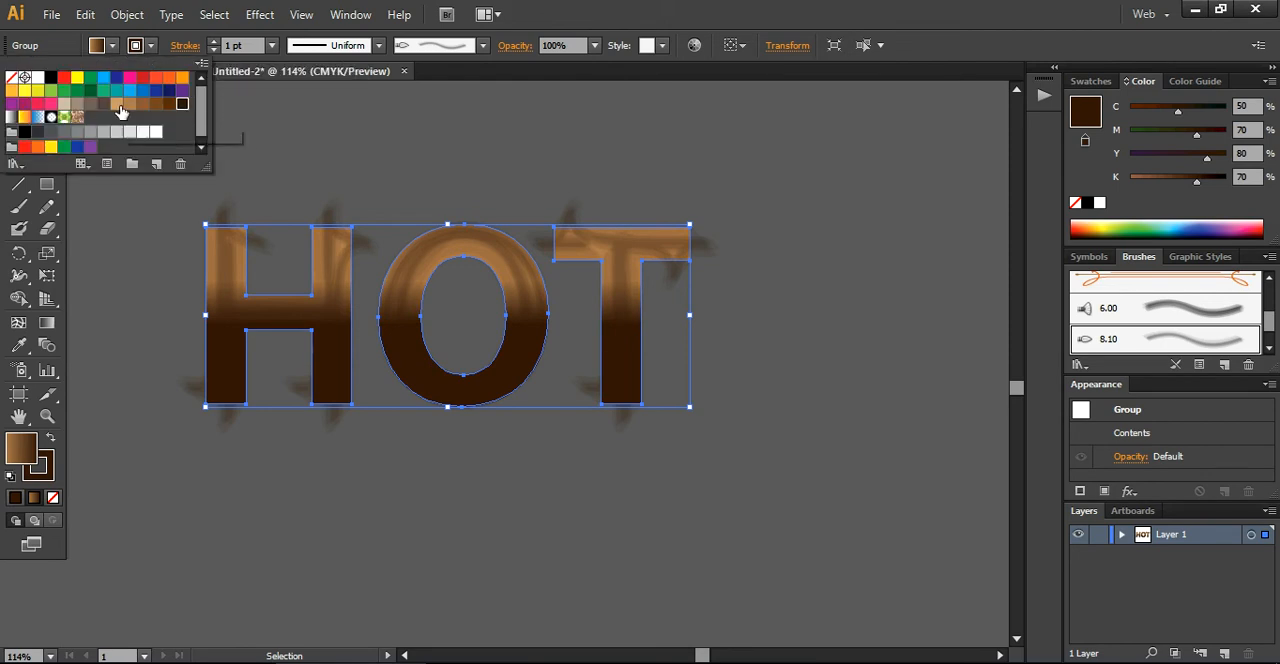
click(117, 104)
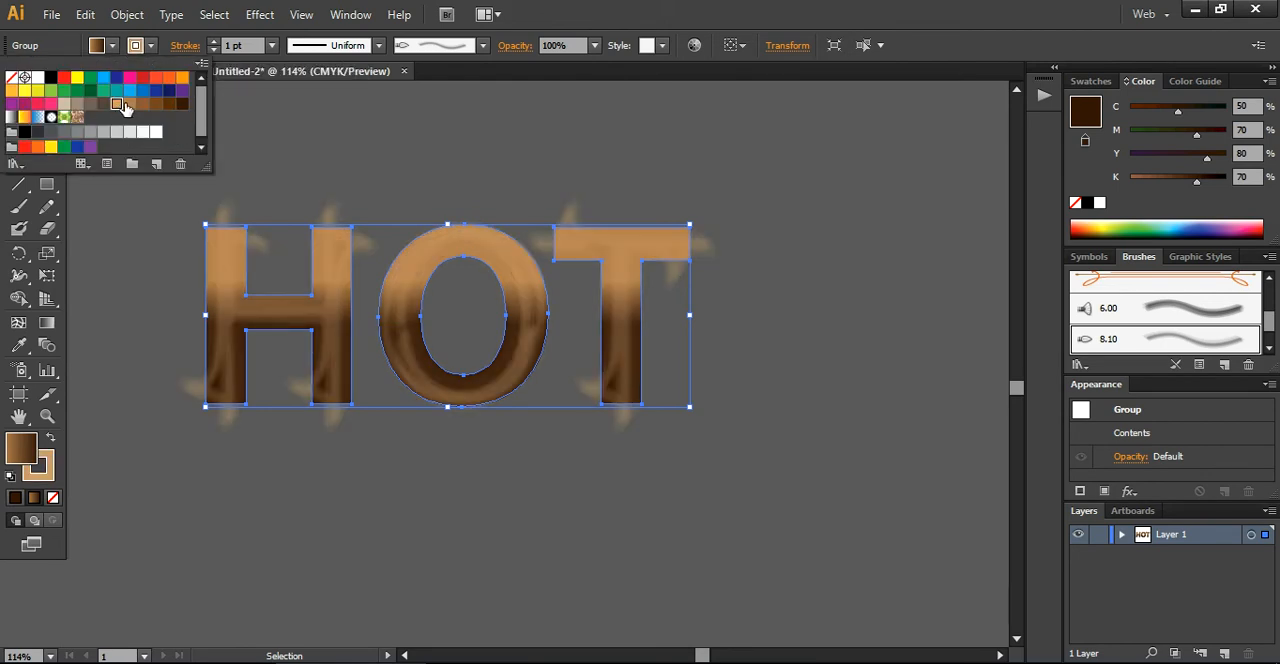
click(141, 104)
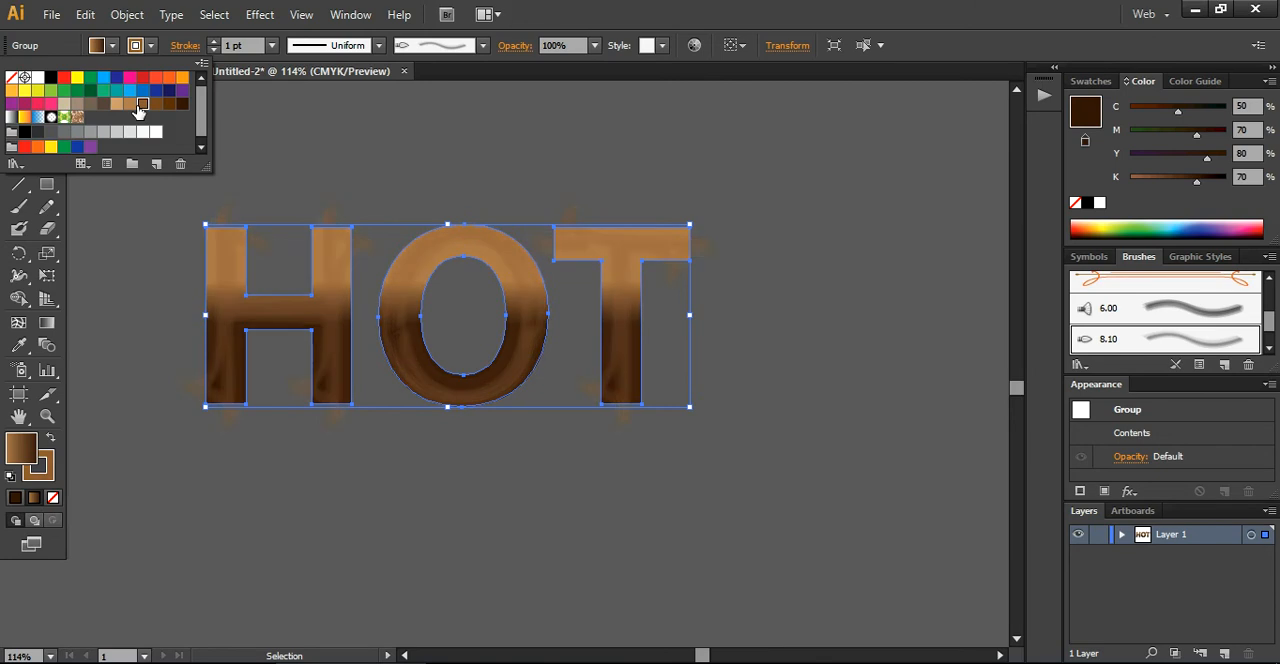
click(156, 104)
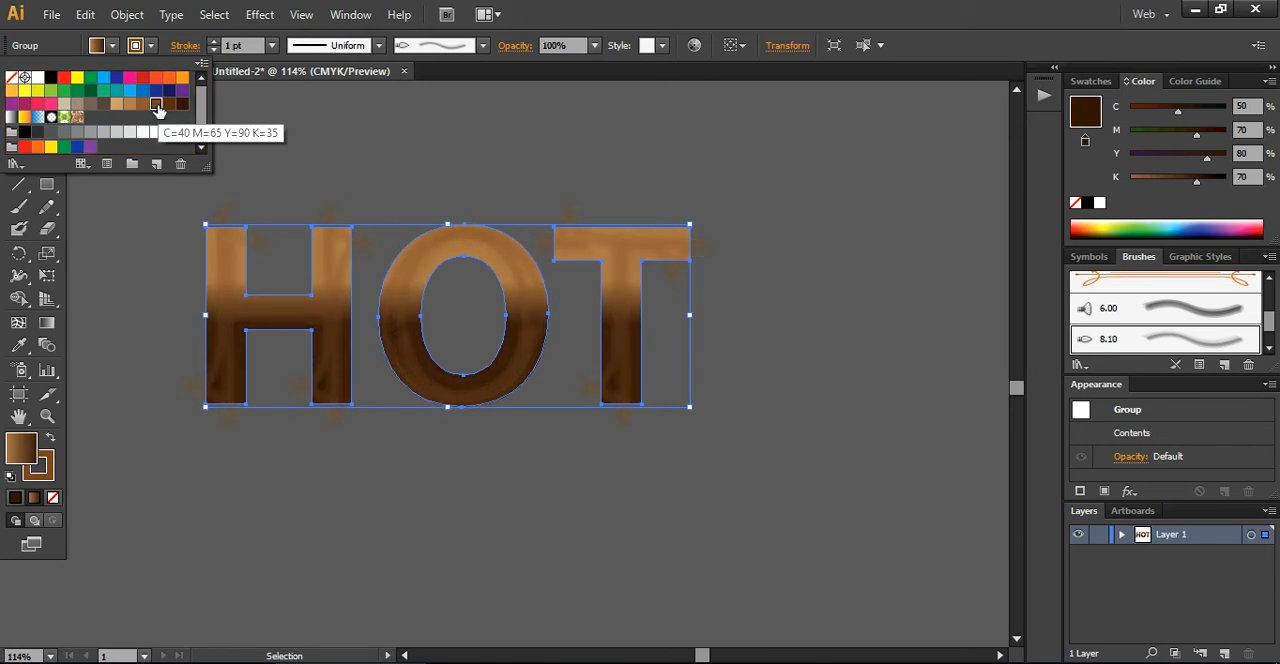
click(169, 105)
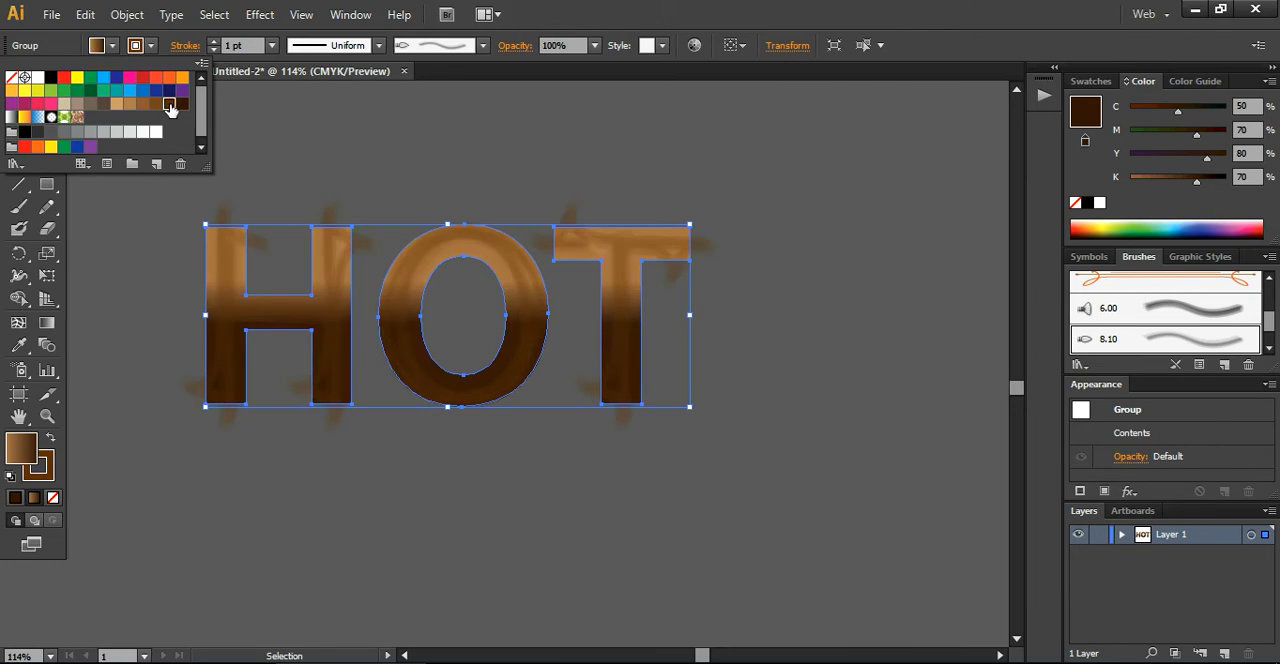
click(356, 114)
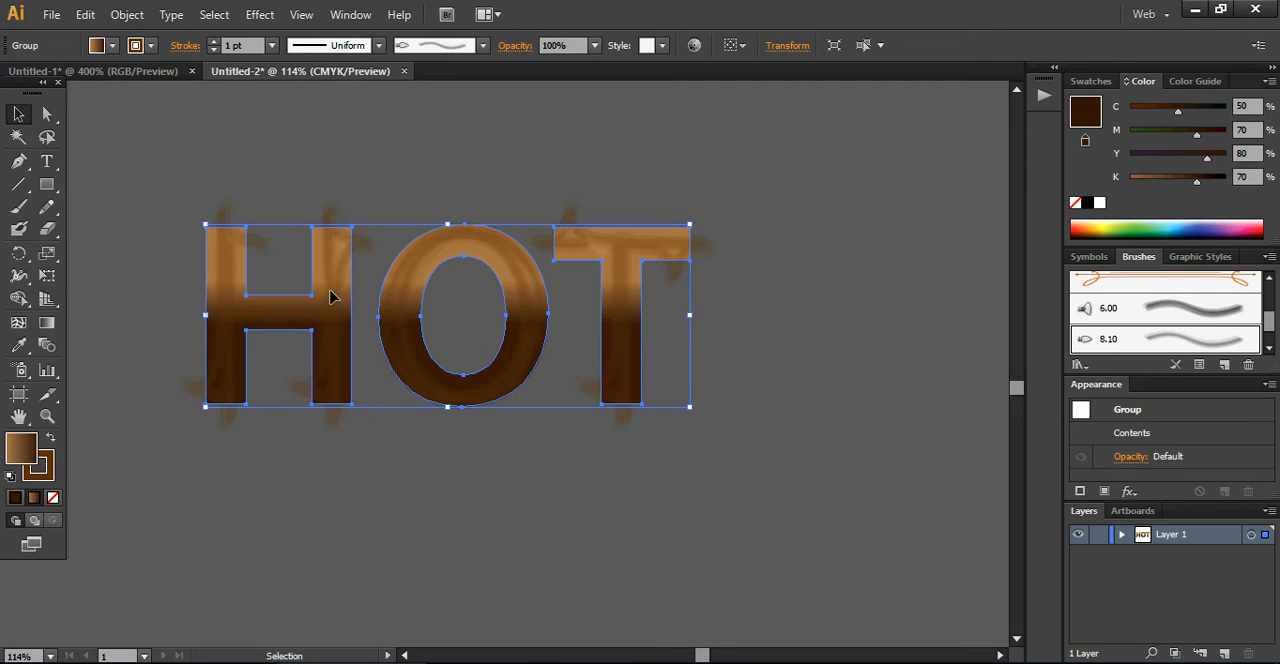
click(346, 189)
Switch the document color mode from CMYK to RGB and reselect the HOT letter group
click(321, 298)
click(47, 18)
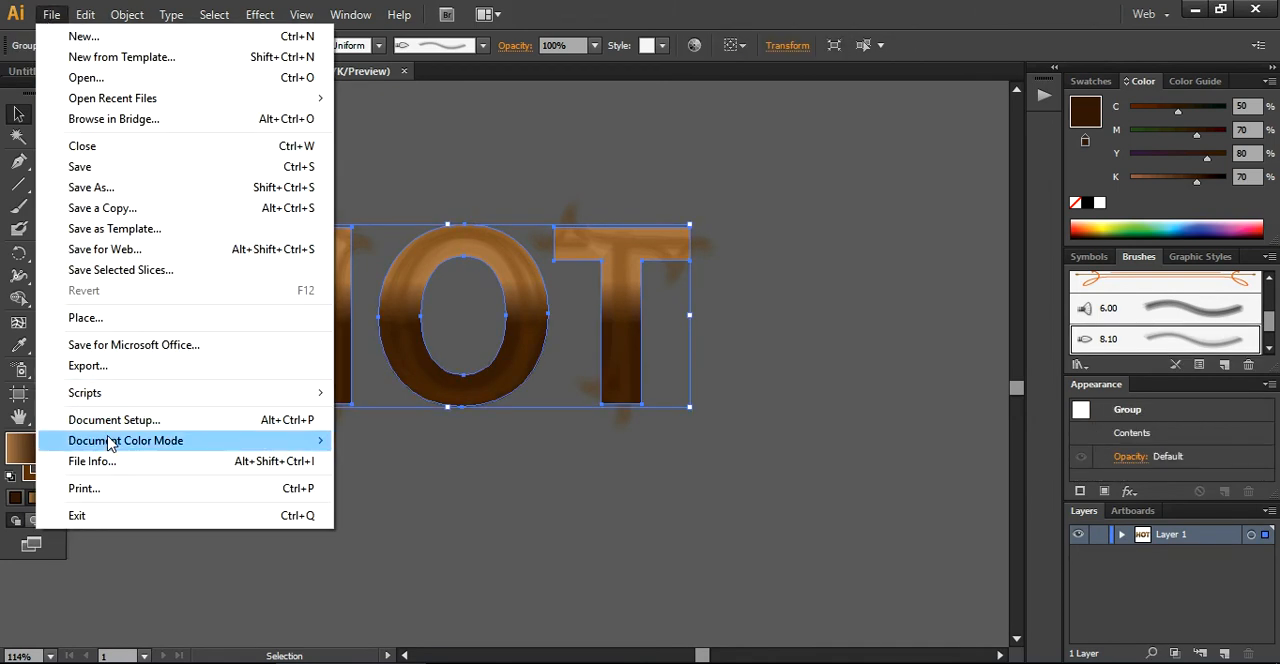
mouse_move(129, 443)
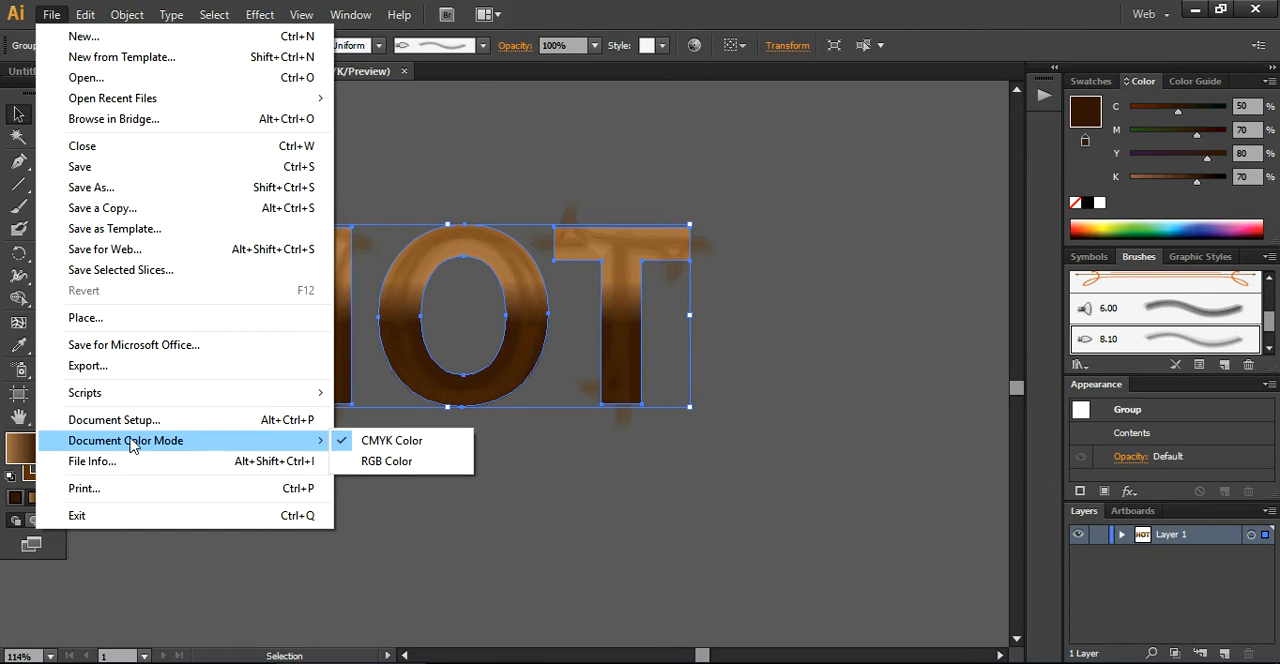
click(420, 465)
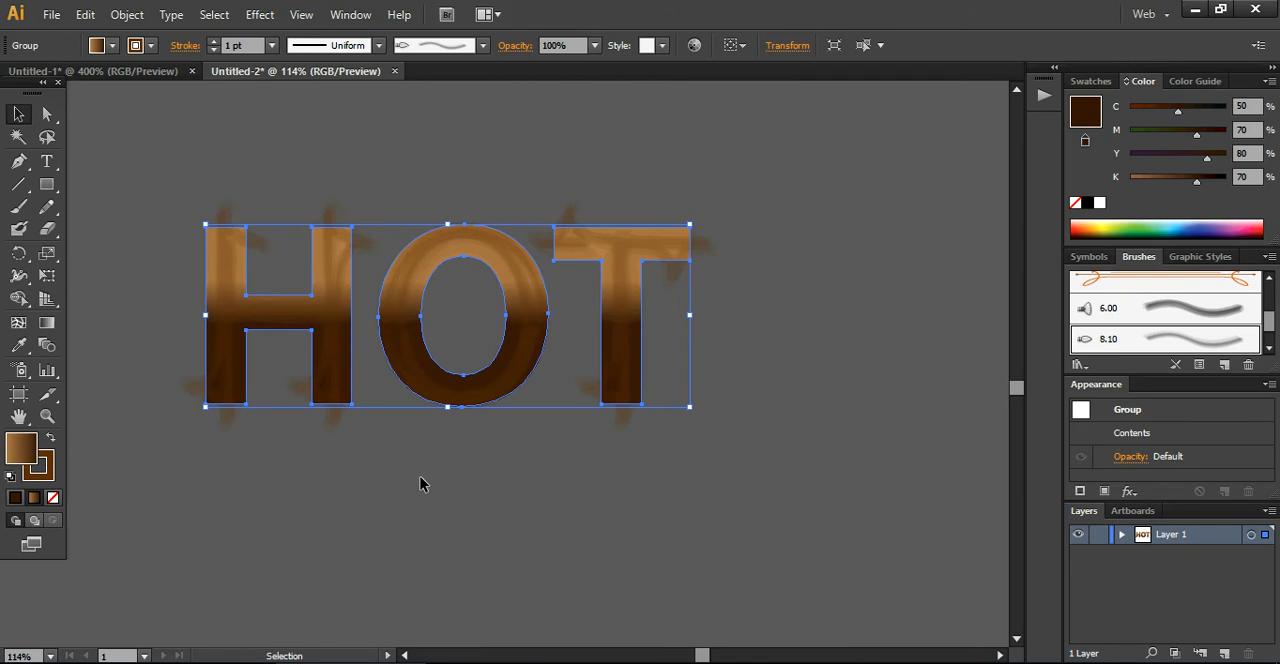
click(420, 477)
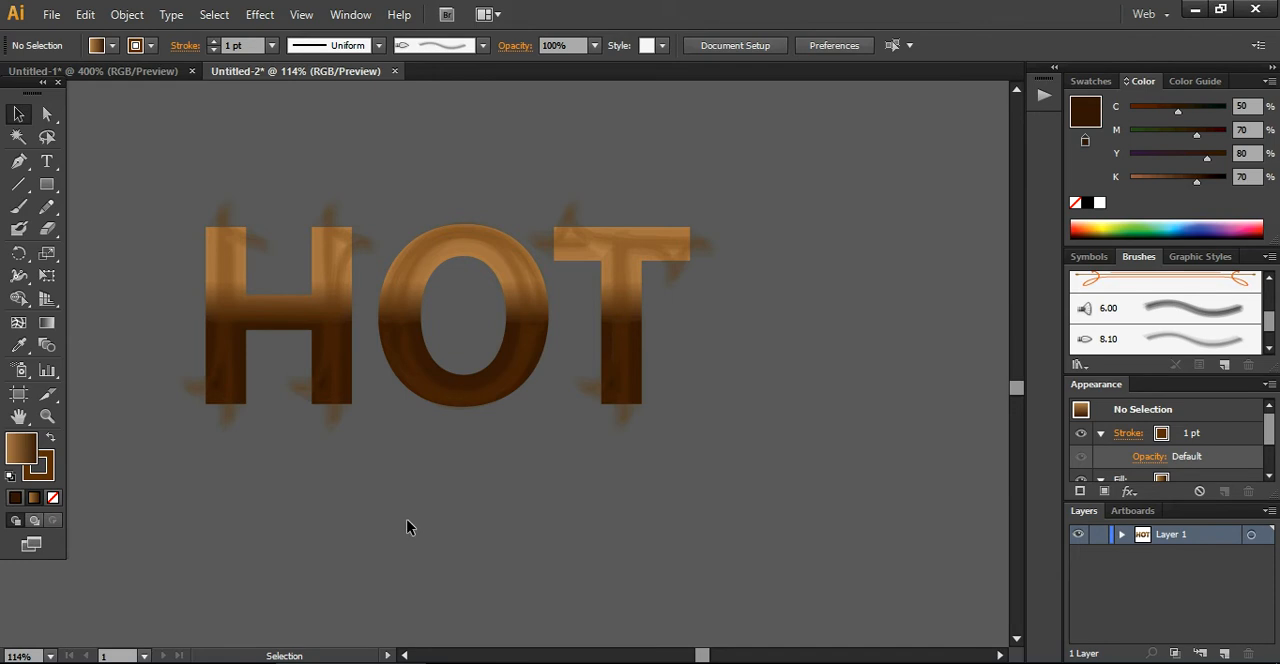
click(434, 397)
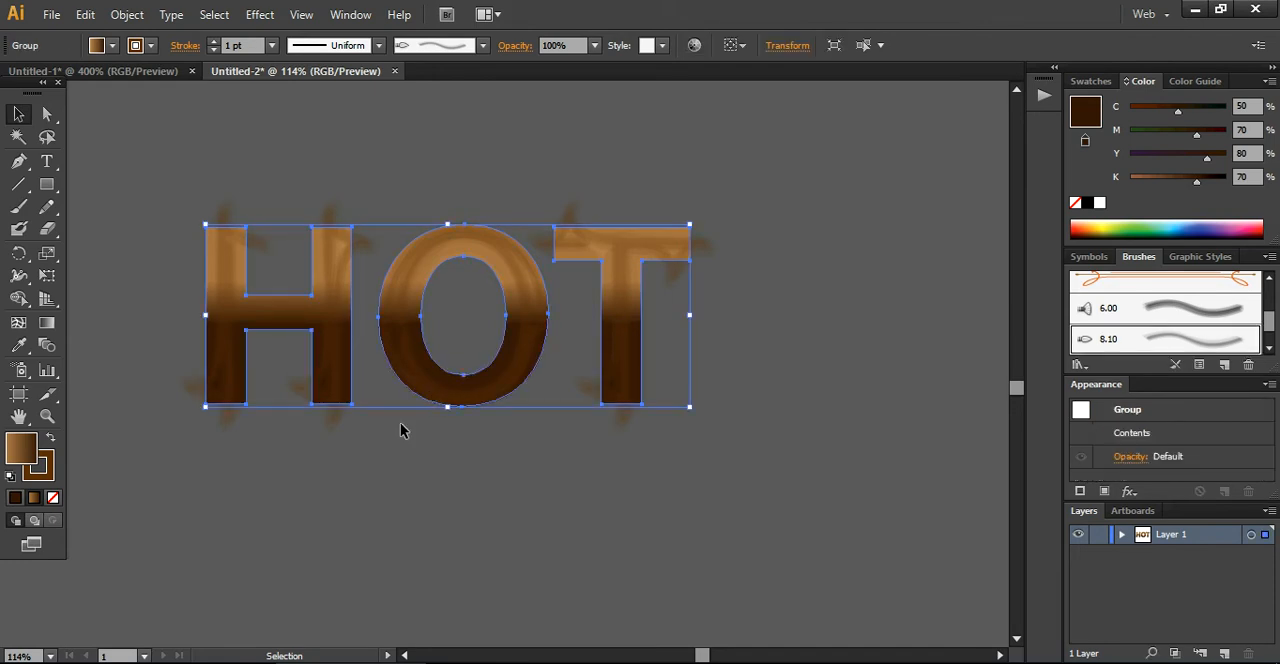
Apply the Round Corners effect with a 10 px radius to the HOT letter group and deselect it
click(264, 15)
mouse_move(335, 229)
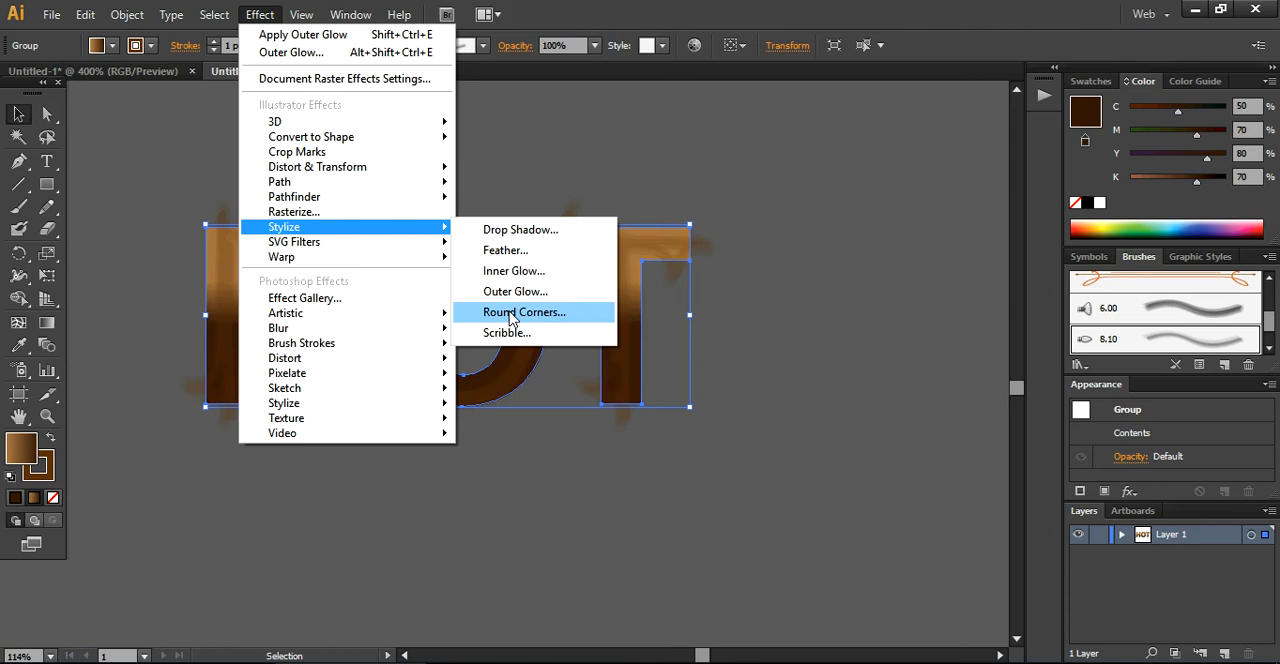
click(512, 313)
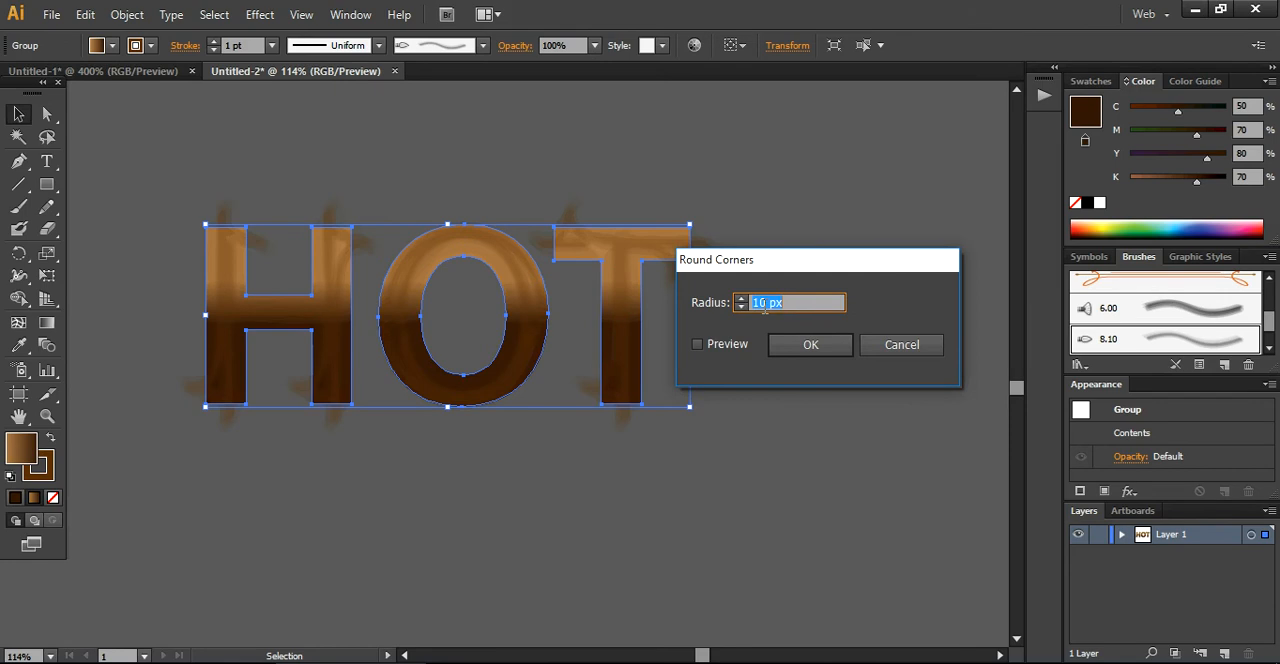
click(697, 345)
click(790, 344)
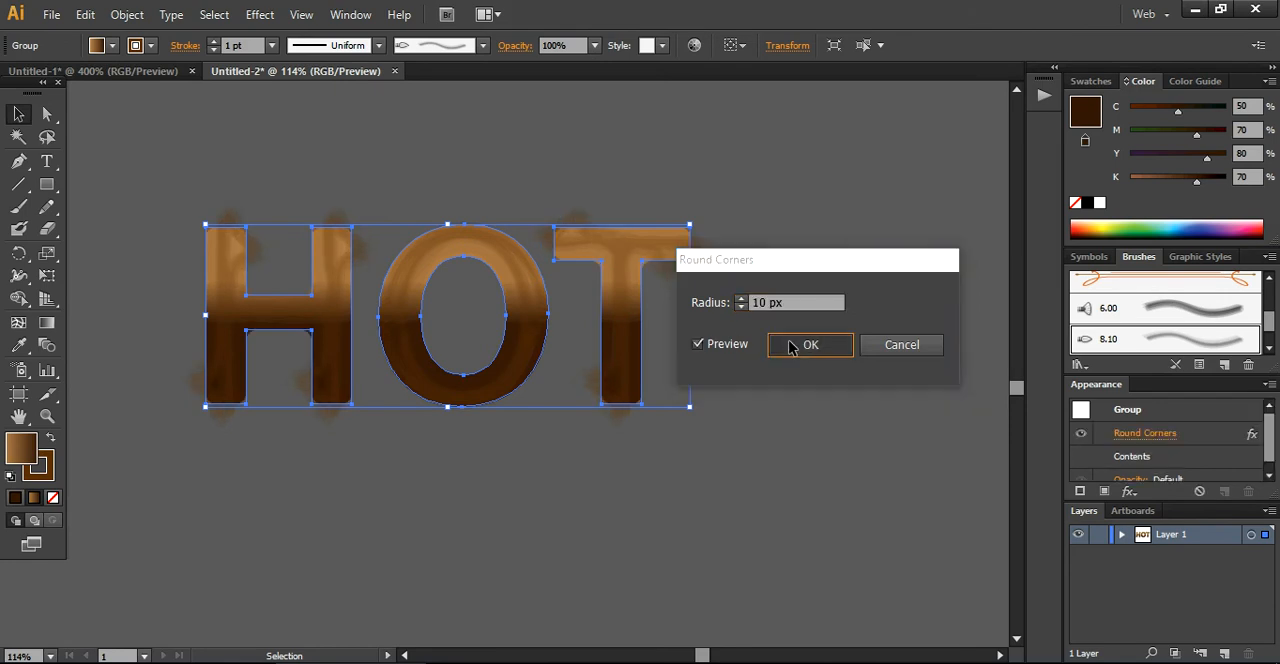
click(826, 417)
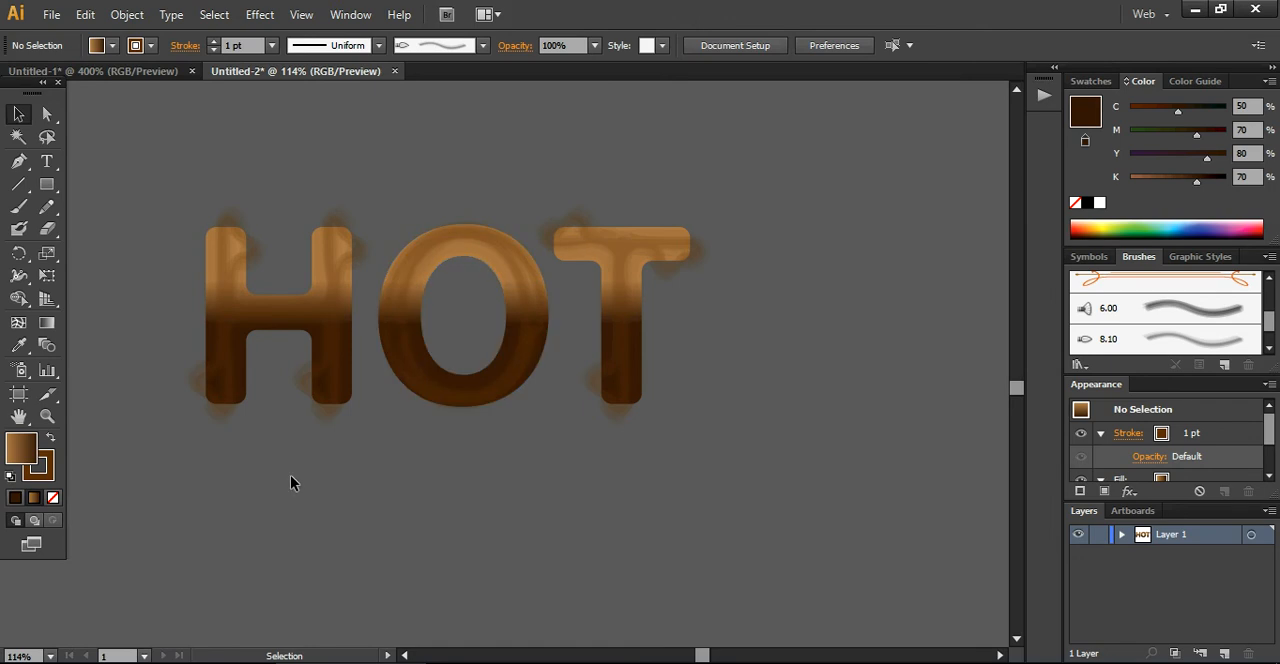
Ungroup the HOT letters and paste a copy of them directly in front of the originals
click(228, 390)
right_click(231, 384)
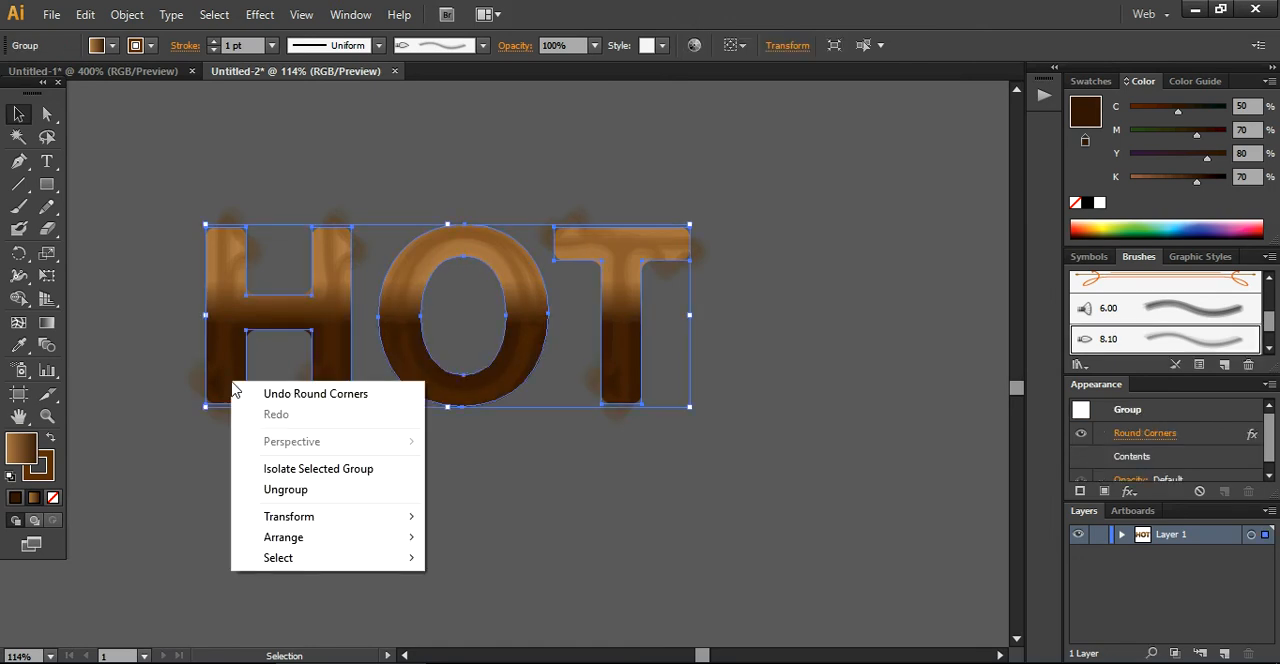
click(266, 492)
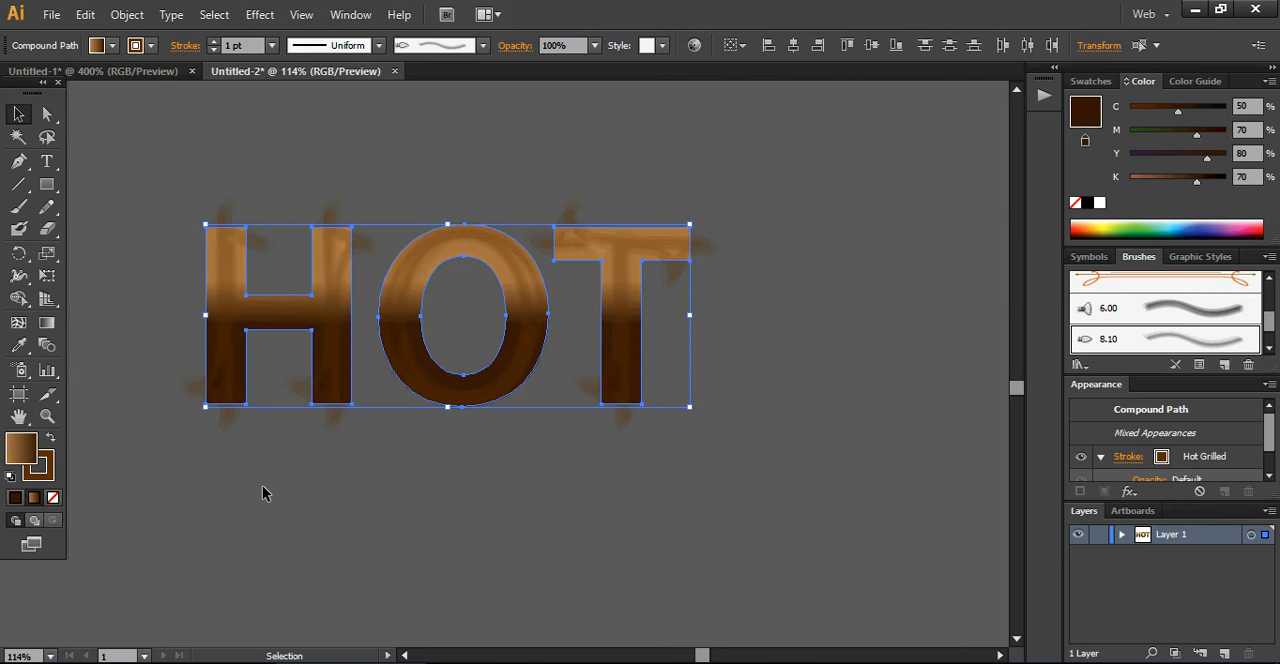
key(a)
key(v)
right_click(236, 397)
mouse_move(310, 512)
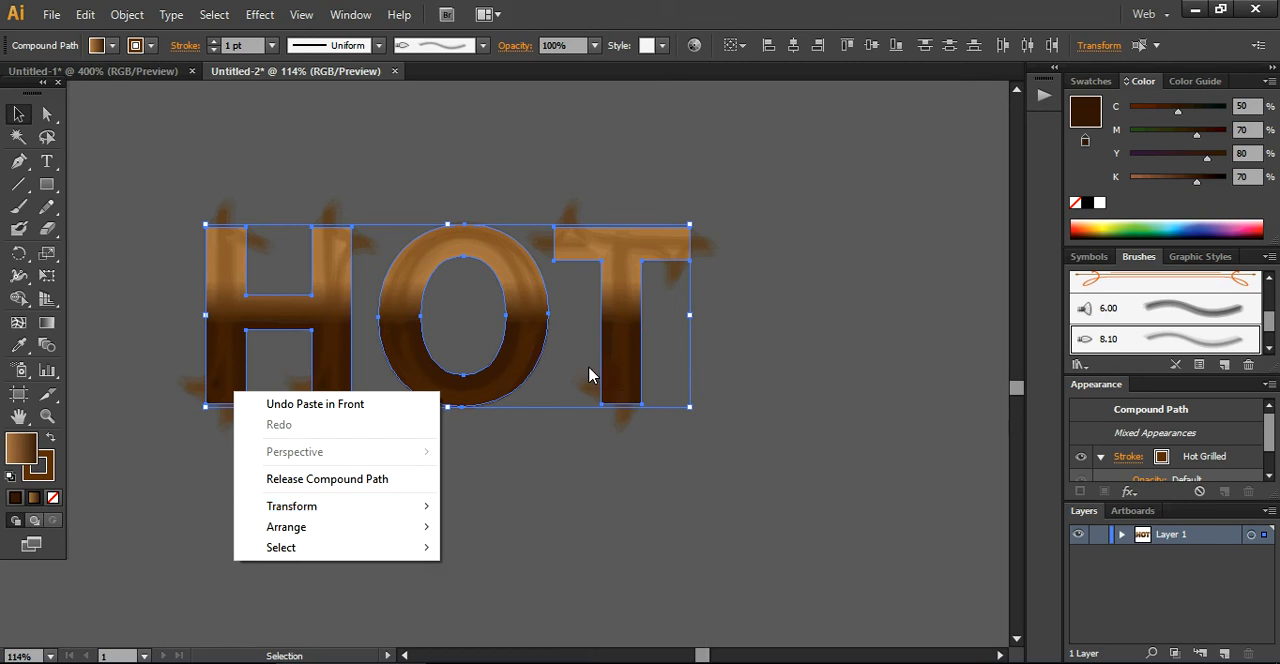
click(800, 430)
Select the front copies of H, O and T and nudge them down in three large steps, away from the originals
click(618, 391)
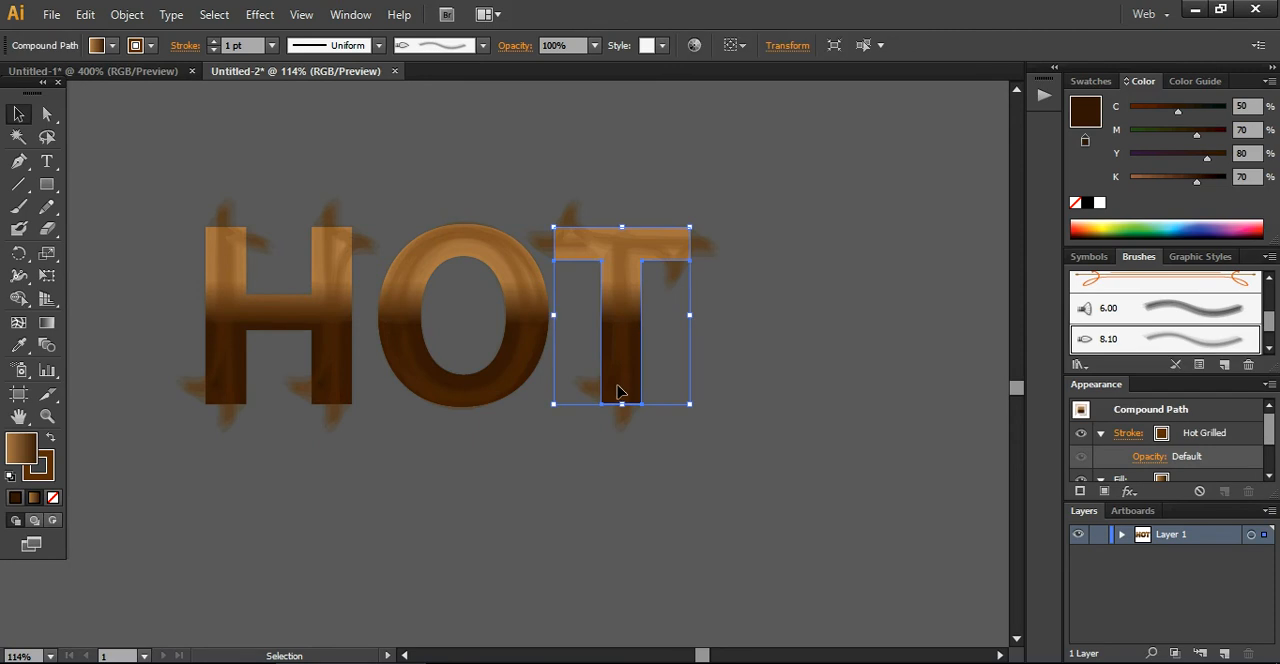
shift+click(514, 380)
shift+click(330, 383)
key(alt+shift+Down)
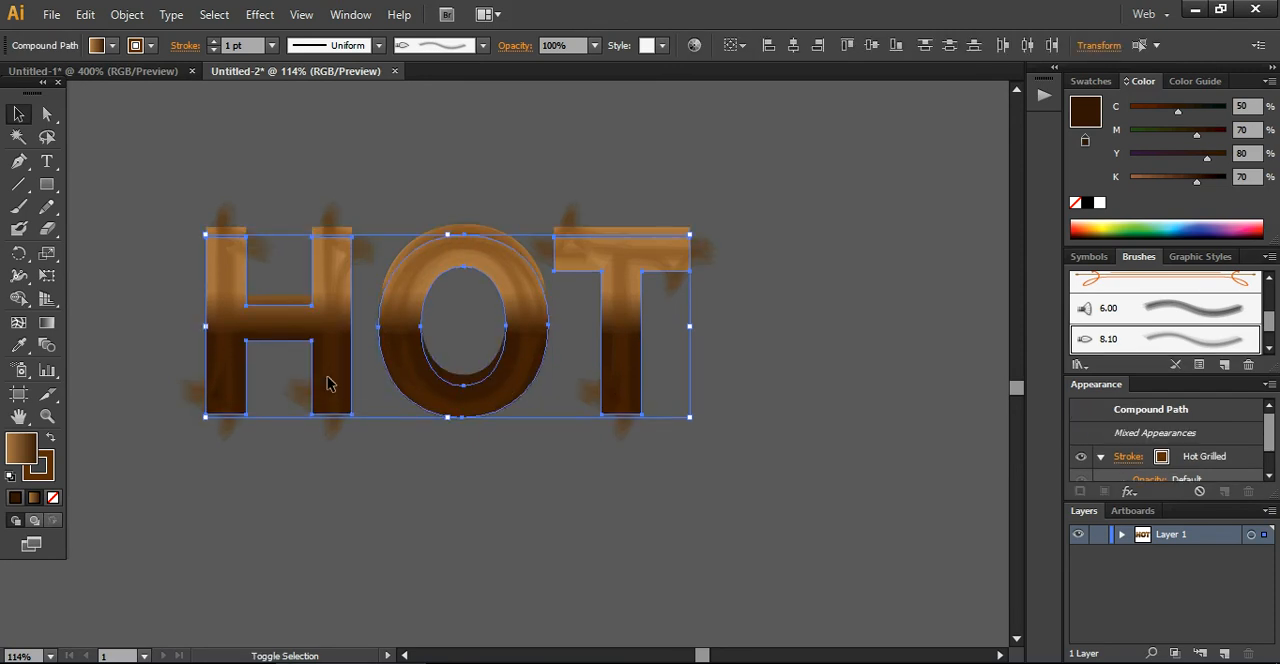
key(shift+Down)
key(shift+Down)
right_click(330, 383)
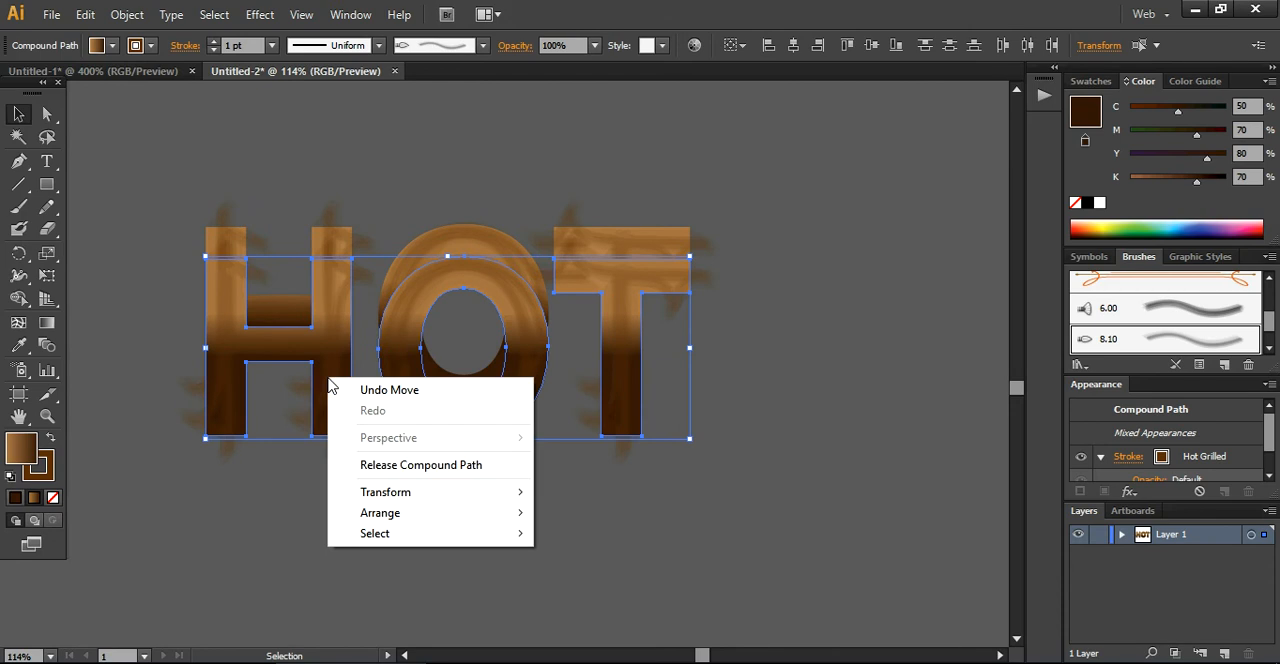
Set both fill and stroke to None on the three lowered letter copies
drag(274, 600, 214, 402)
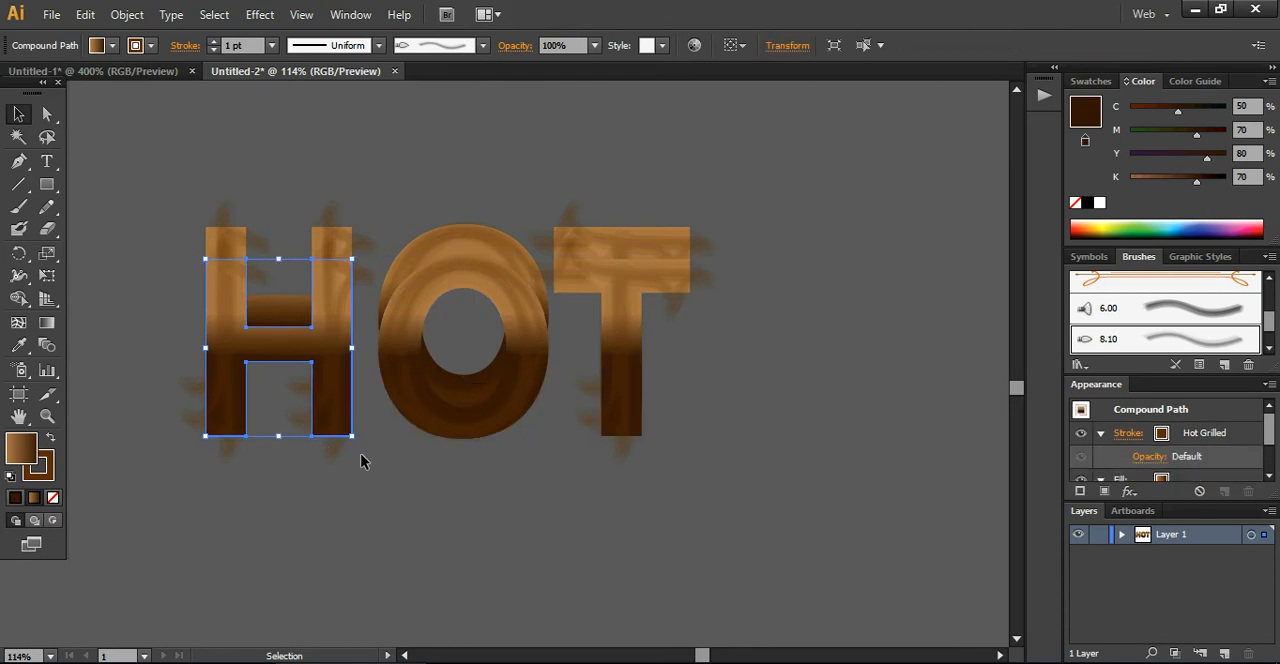
click(412, 428)
shift+click(322, 440)
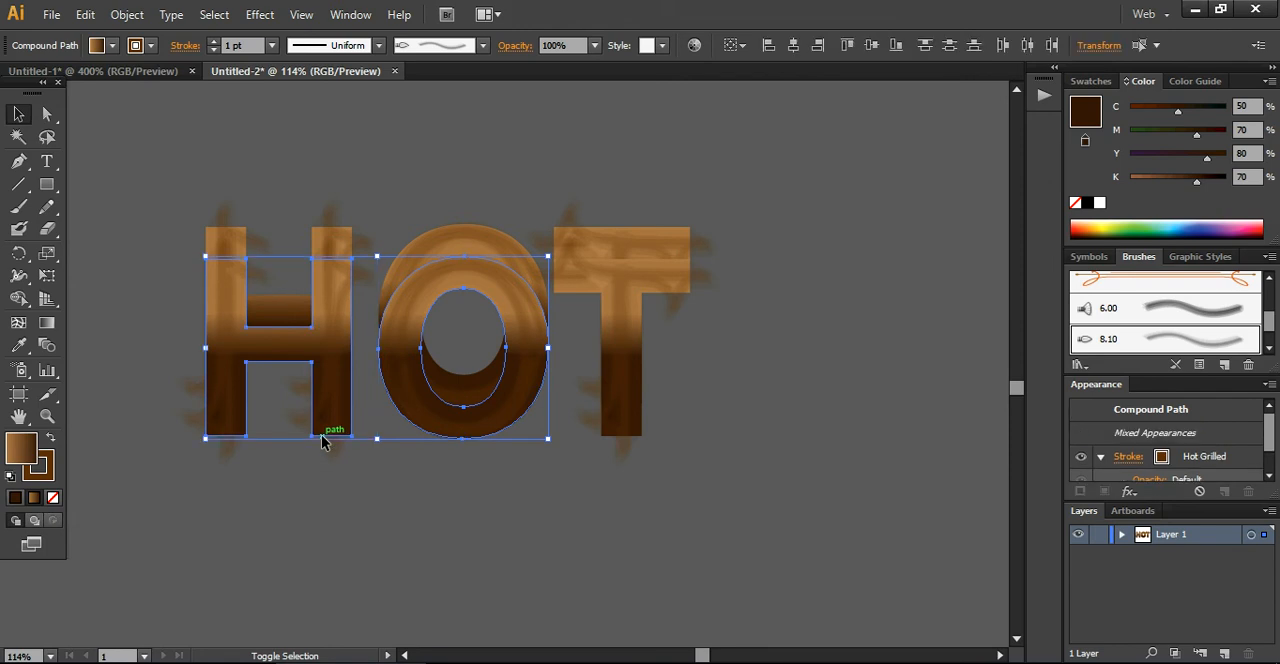
shift+click(622, 424)
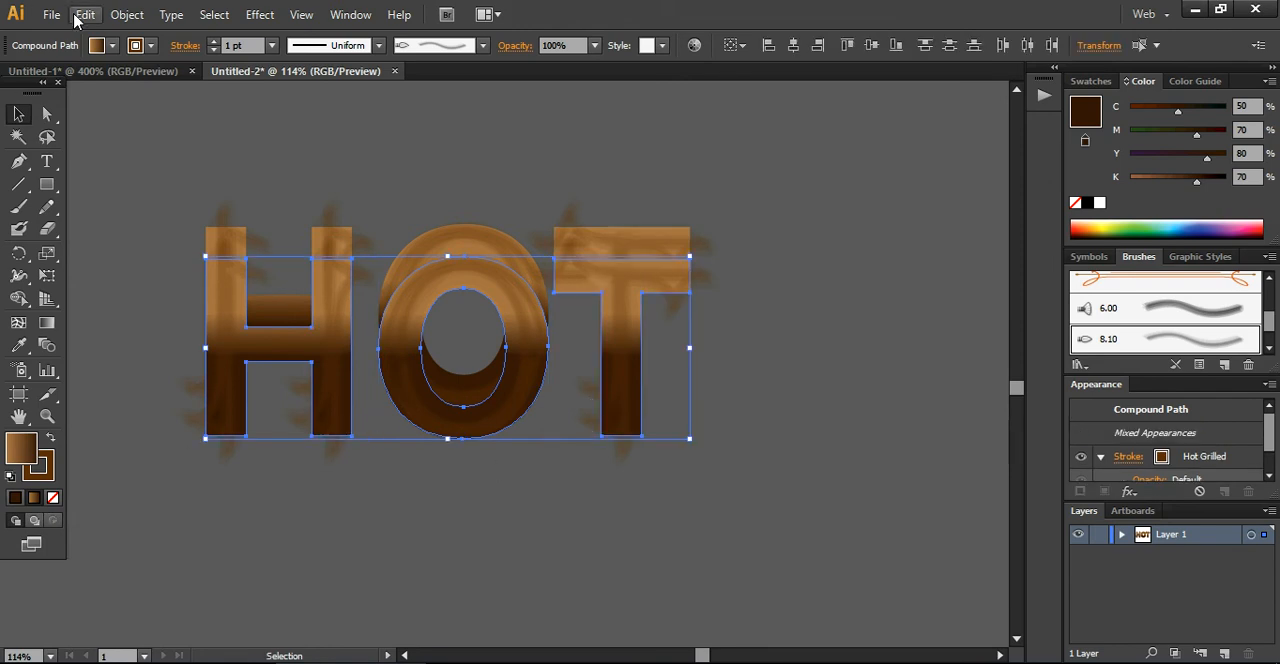
click(107, 46)
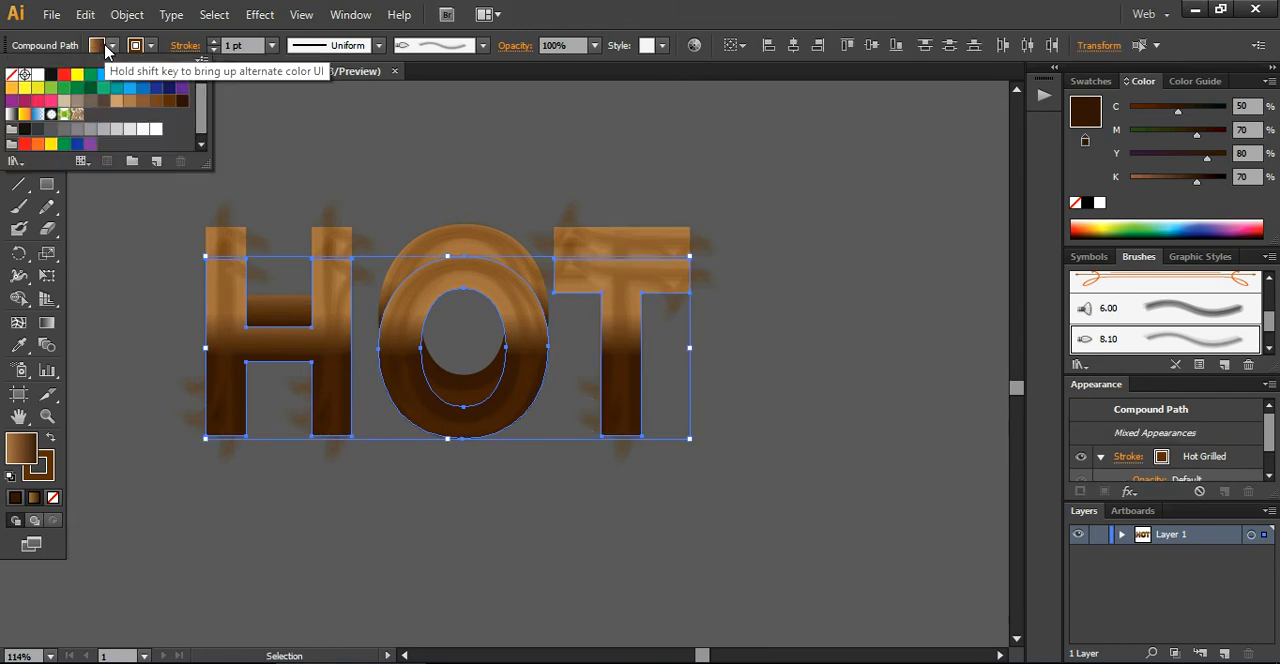
click(11, 76)
click(155, 47)
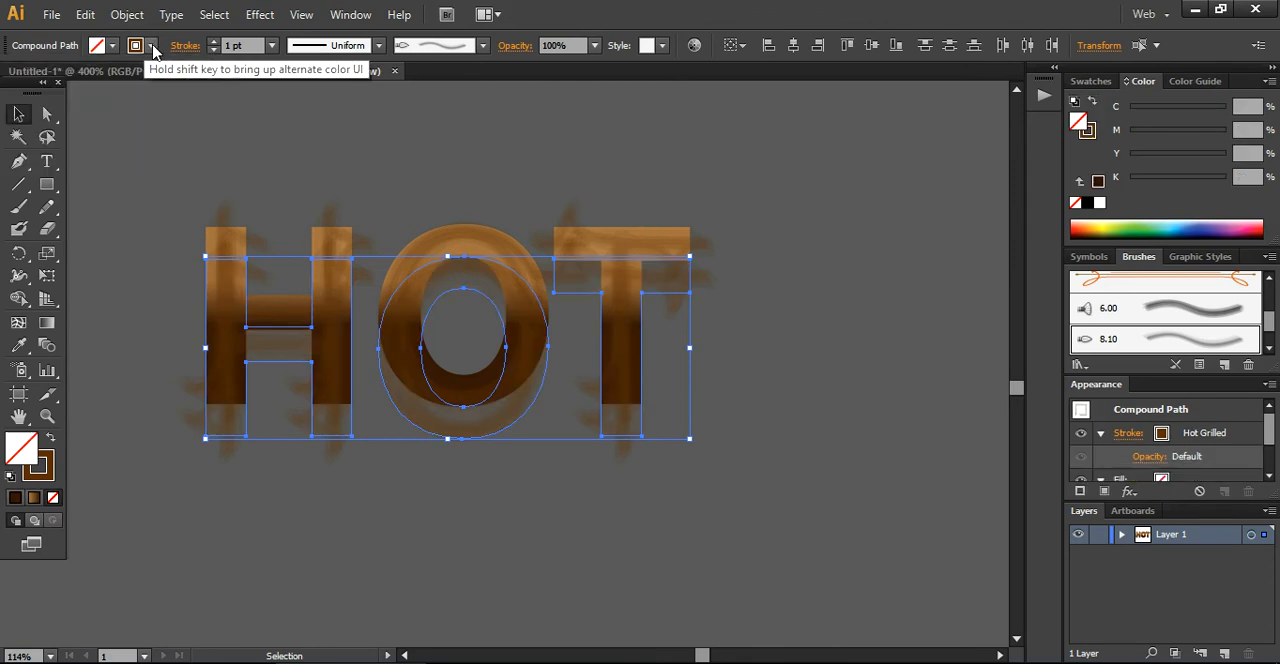
click(155, 47)
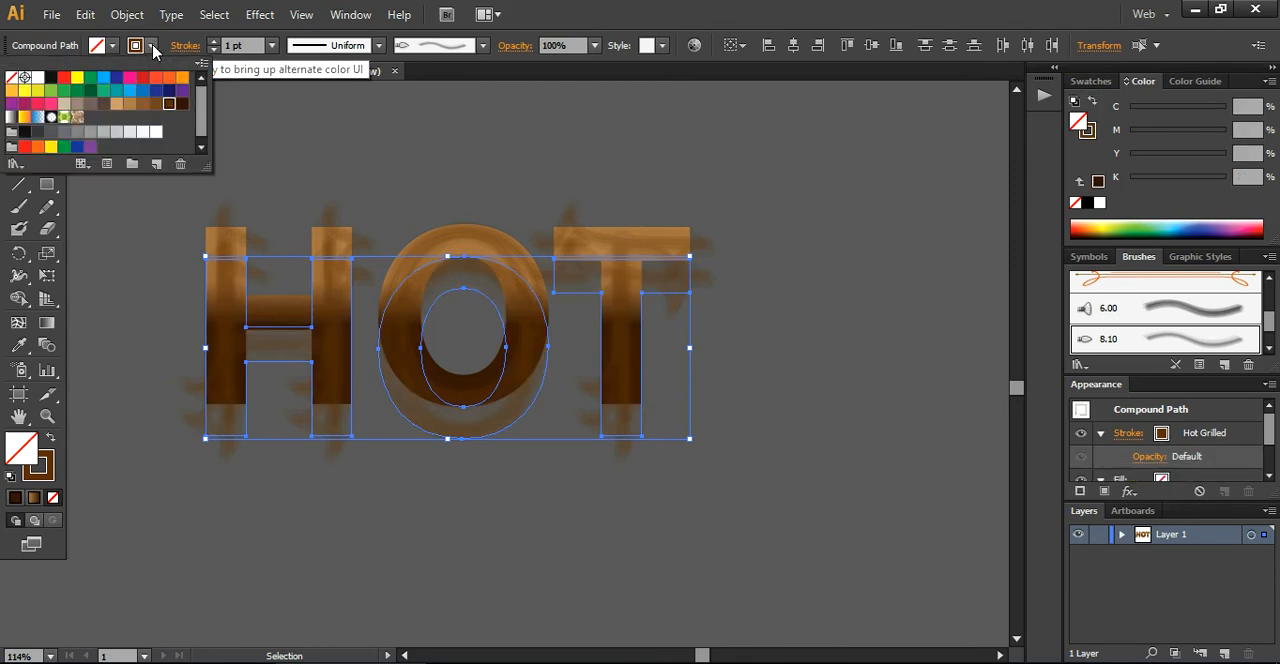
click(11, 78)
key(Escape)
Move the empty letter copies back up over the originals, nudge them slightly downward, and deselect them
key(shift+Up)
key(shift+Up)
key(shift+Up)
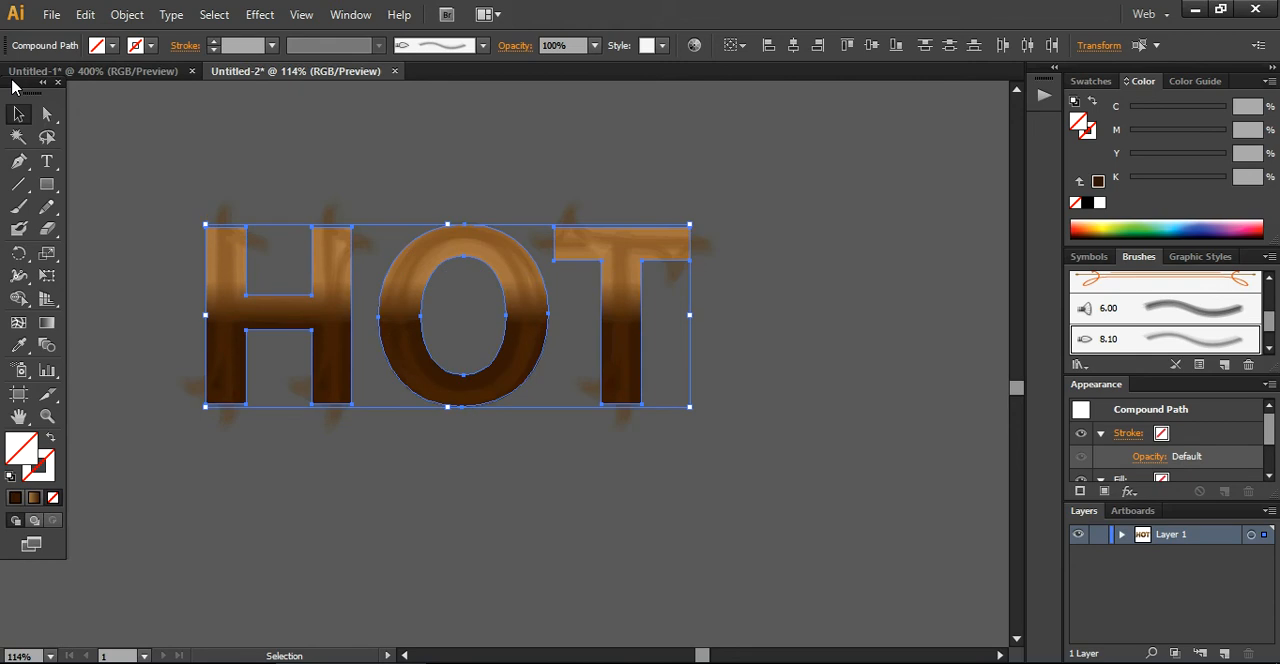
key(Down)
key(Down)
key(Up)
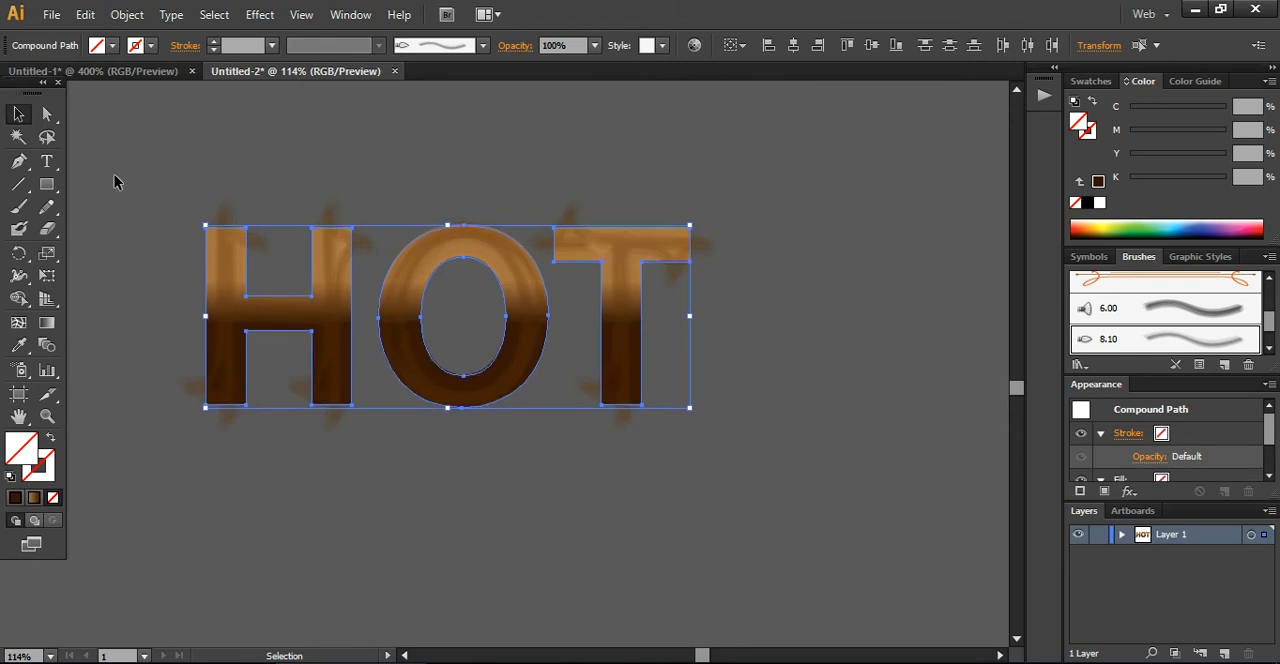
click(148, 248)
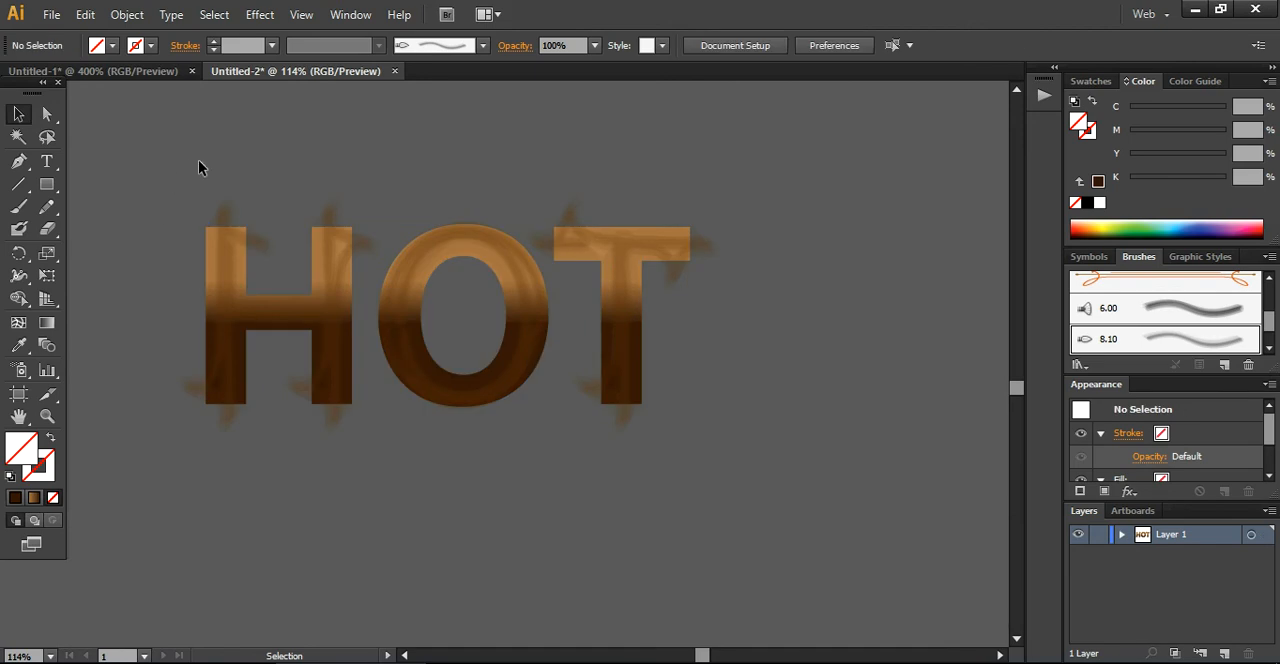
Make a clipping mask from the original H and its empty copy to trim the protruding brush strokes
drag(198, 161, 328, 441)
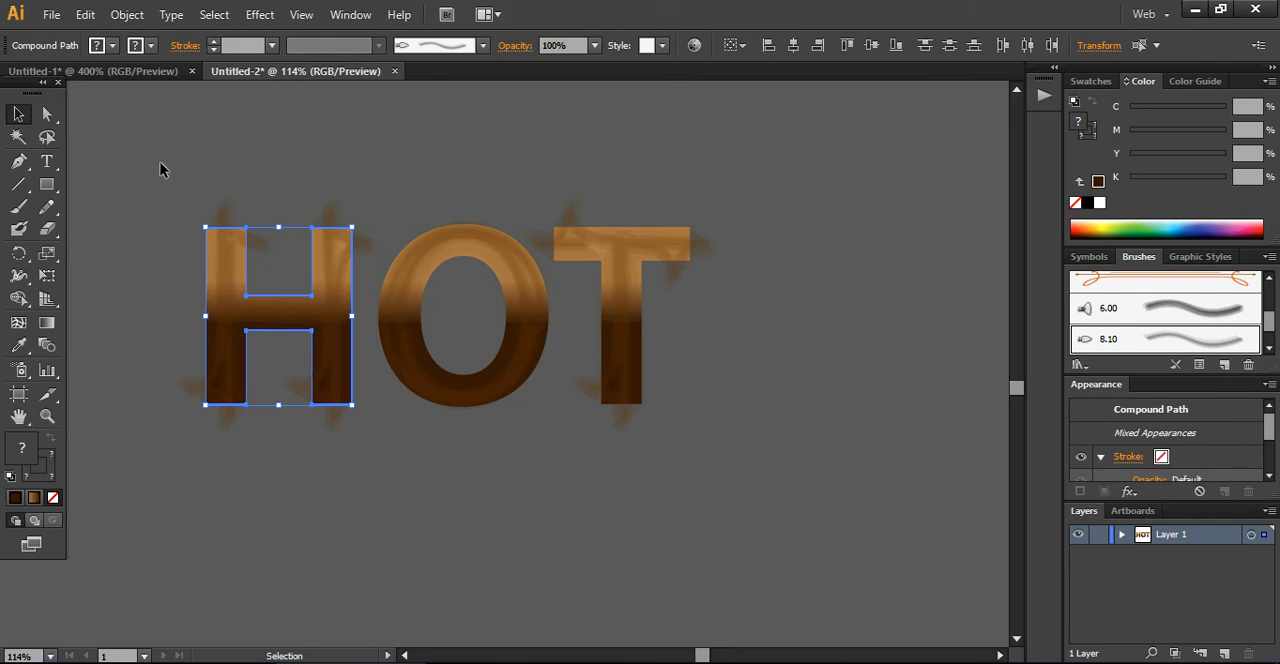
click(120, 17)
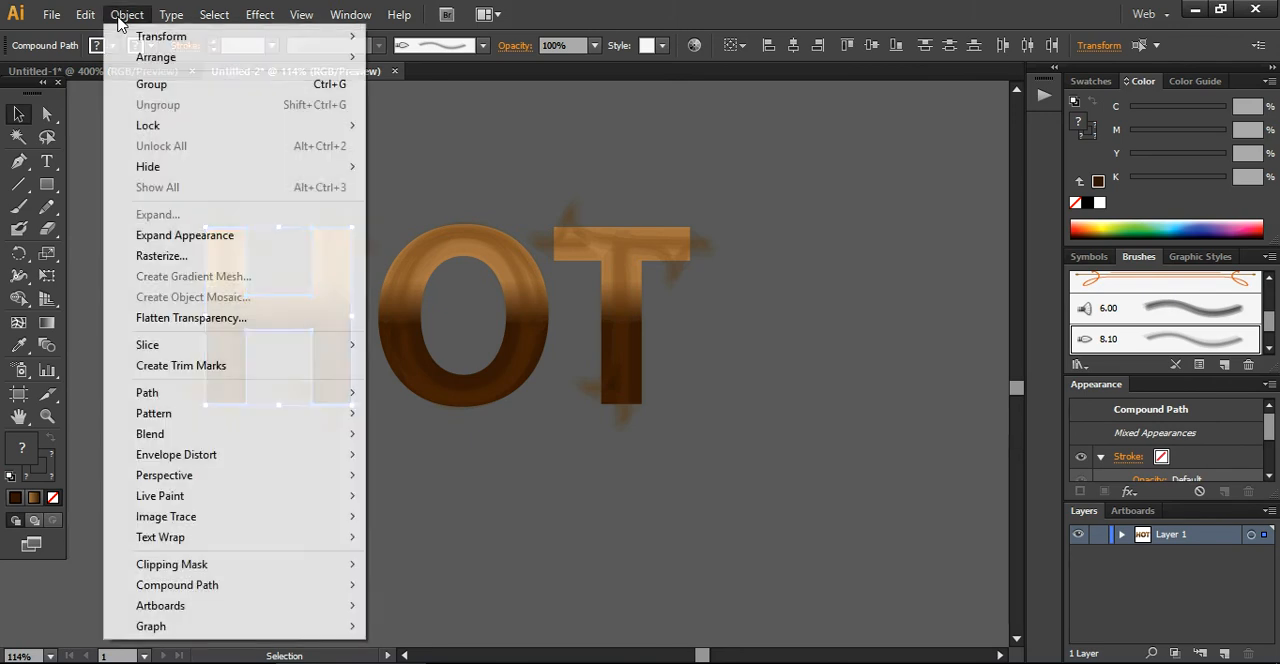
mouse_move(208, 569)
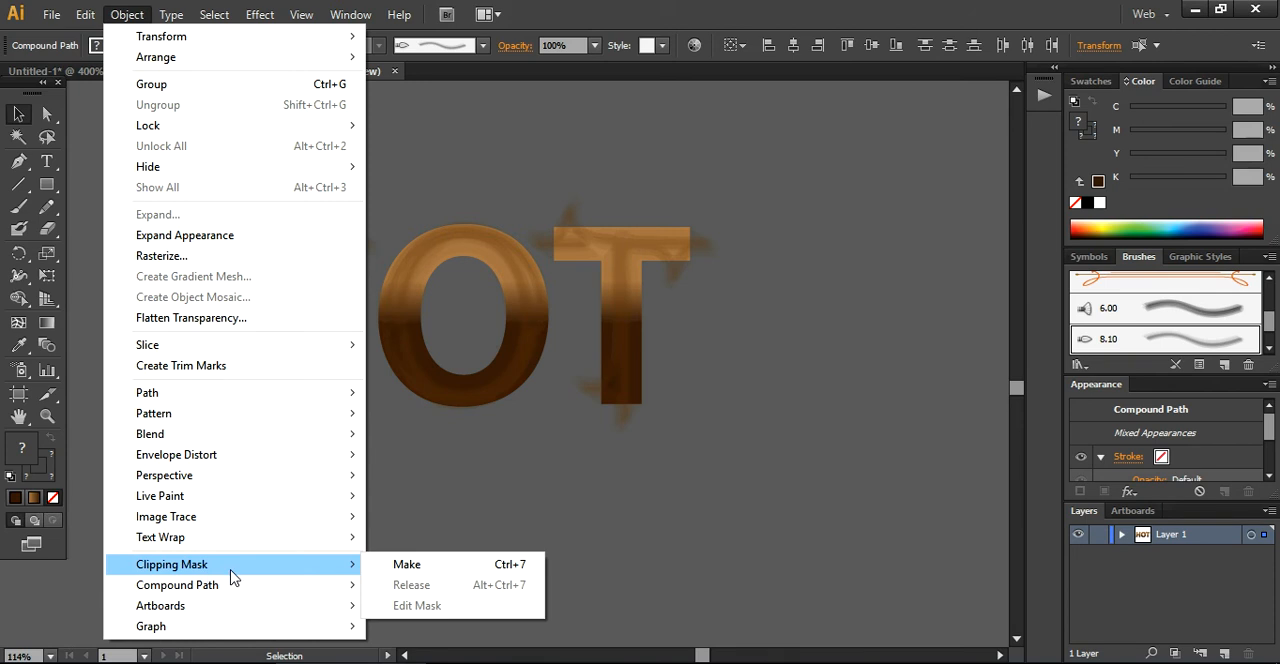
click(422, 566)
click(421, 568)
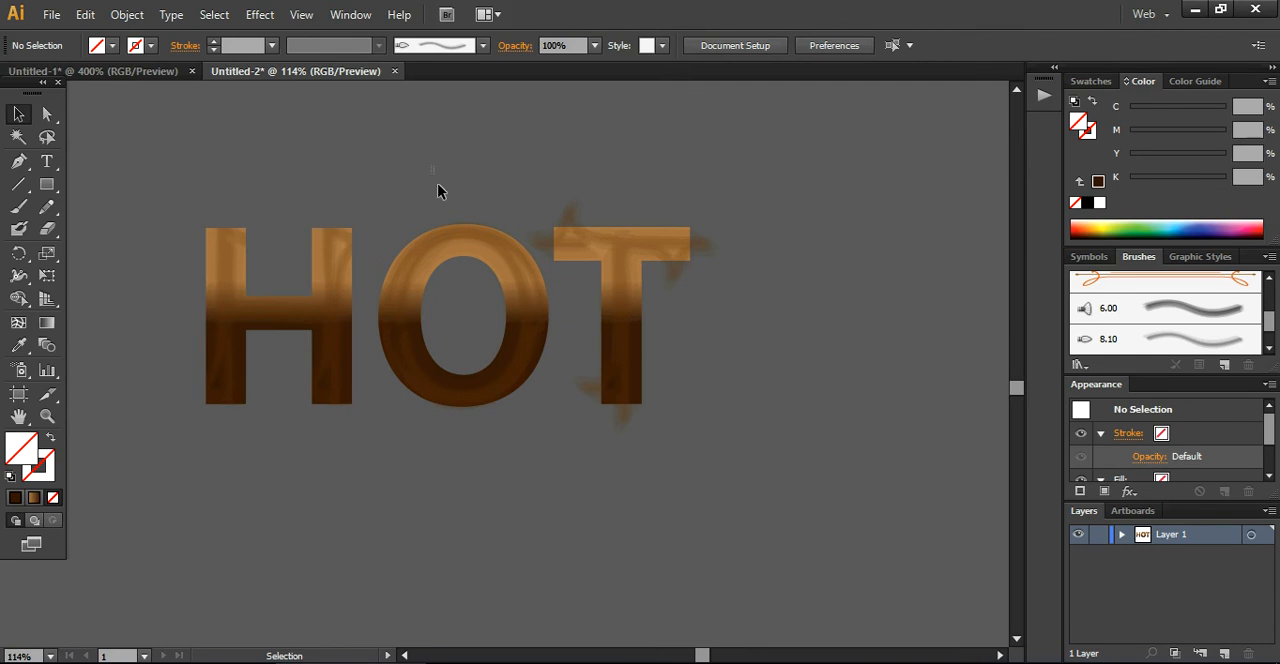
Make separate clipping masks for the O and the T using their empty front copies
click(489, 389)
key(a)
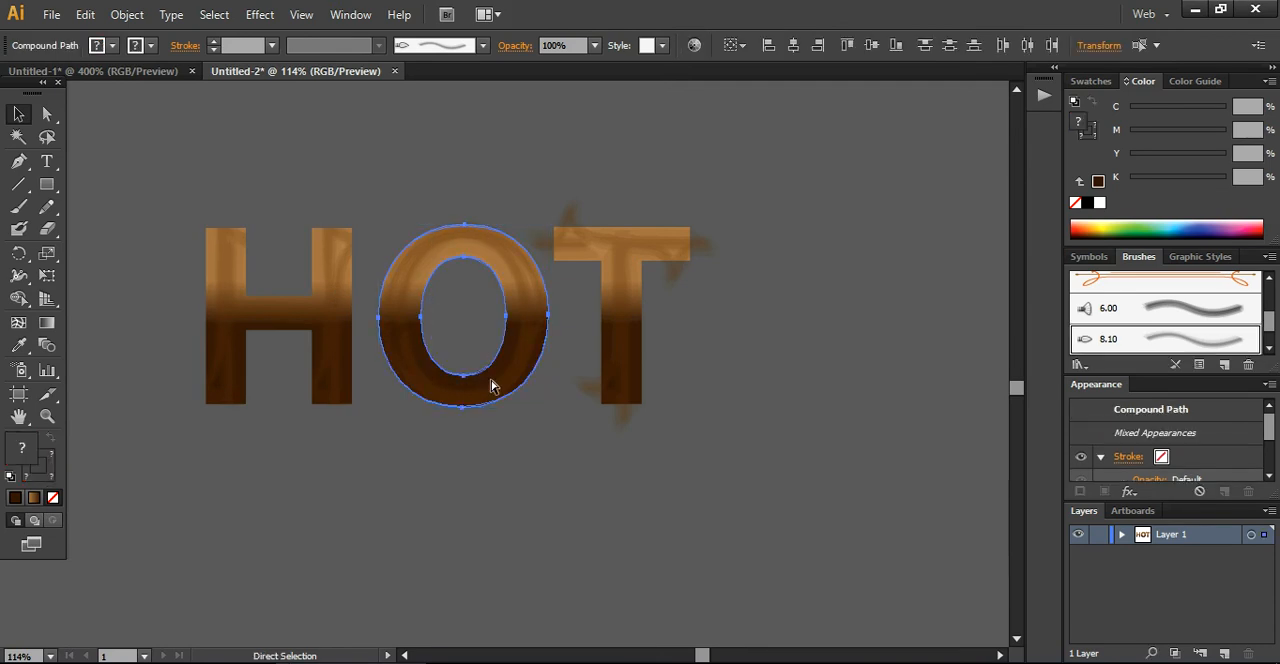
key(ctrl+7)
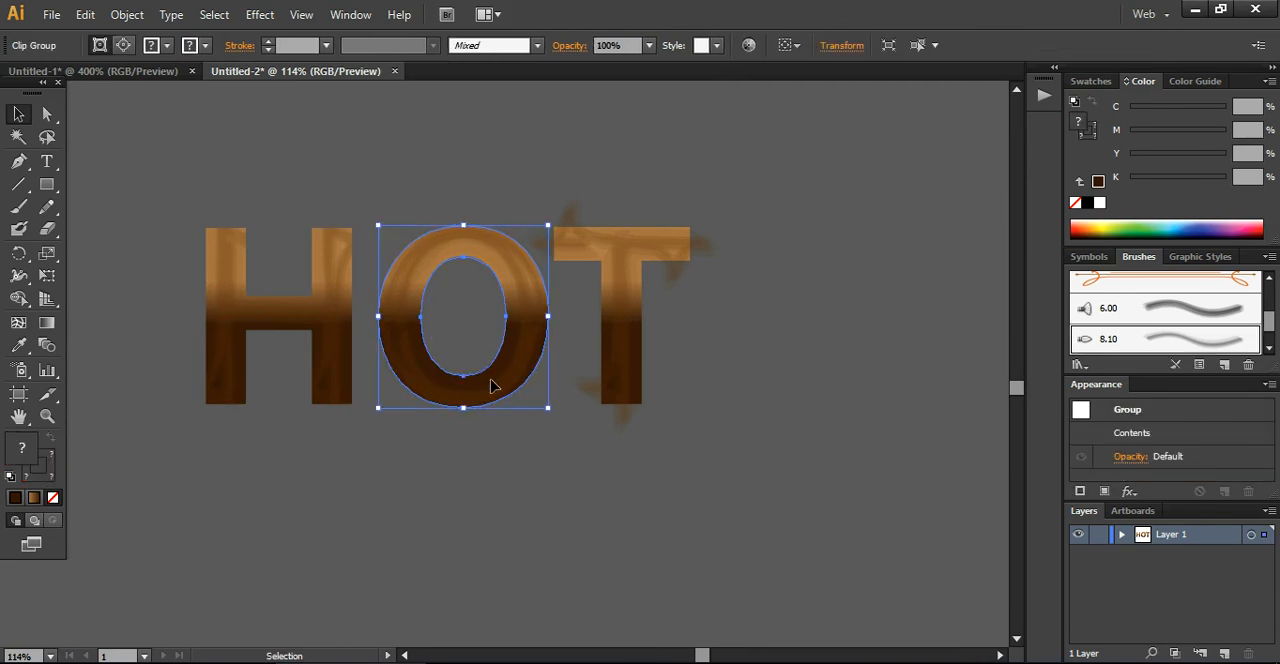
drag(632, 178, 665, 343)
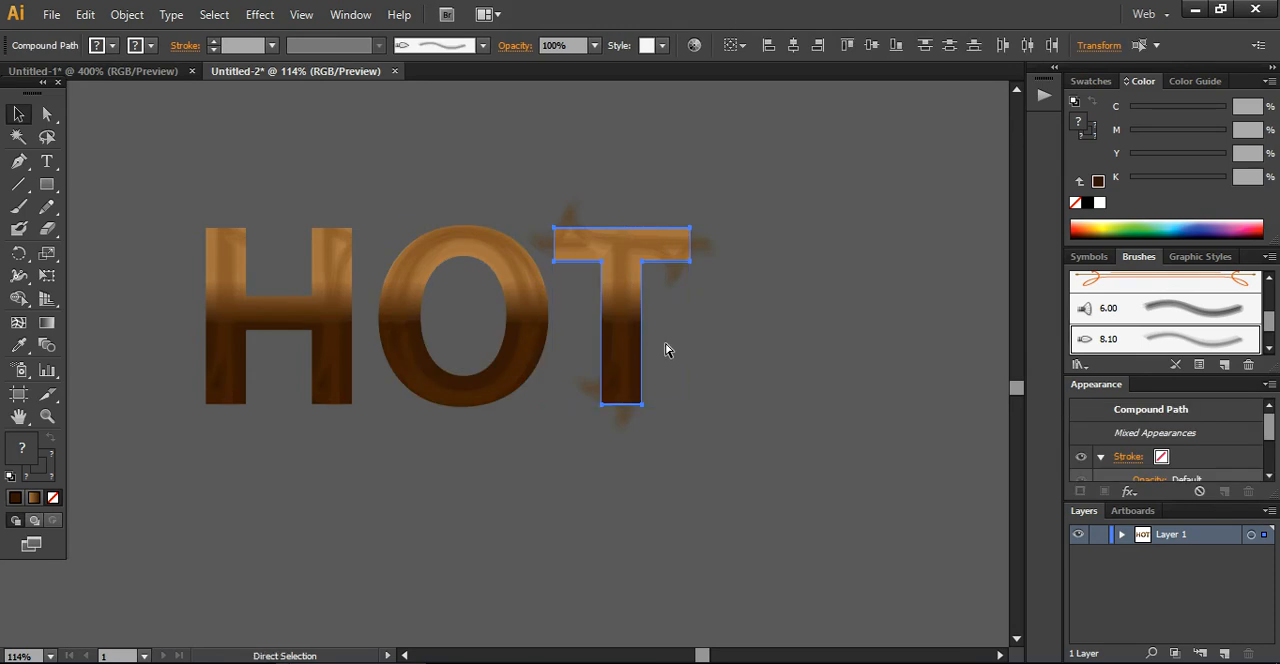
key(ctrl+7)
Apply Round Corners with a 10 px radius to all three clipped letters and deselect them
drag(154, 268, 586, 437)
click(260, 14)
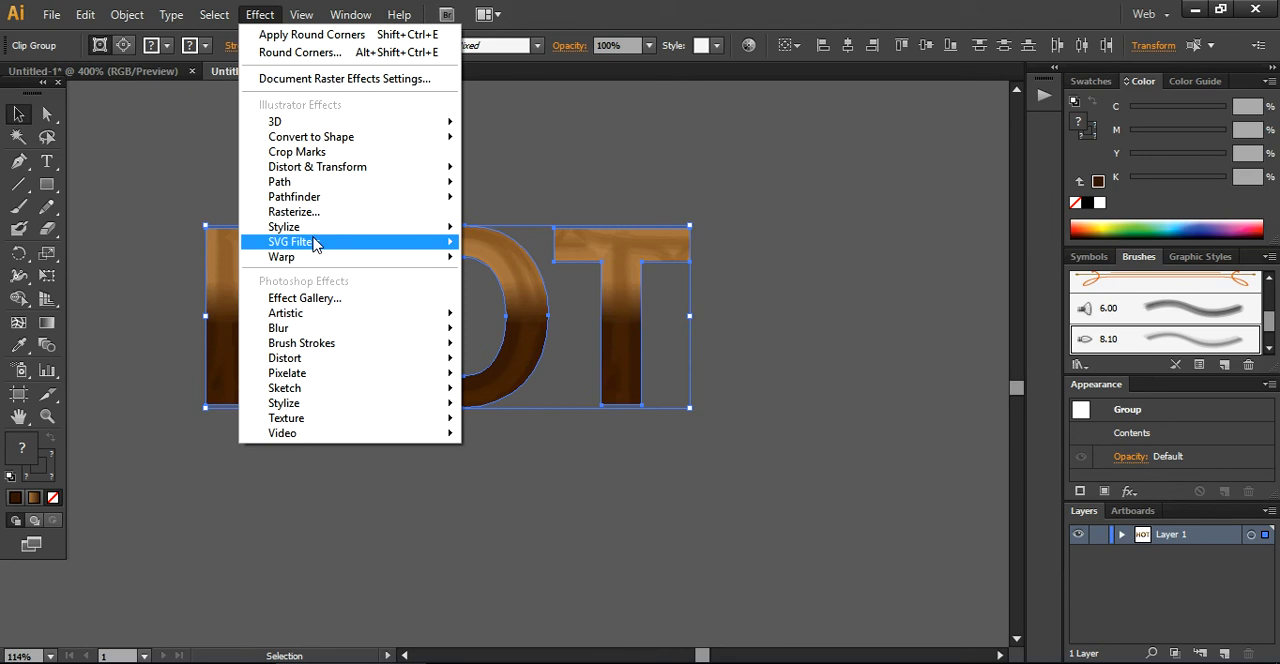
mouse_move(330, 229)
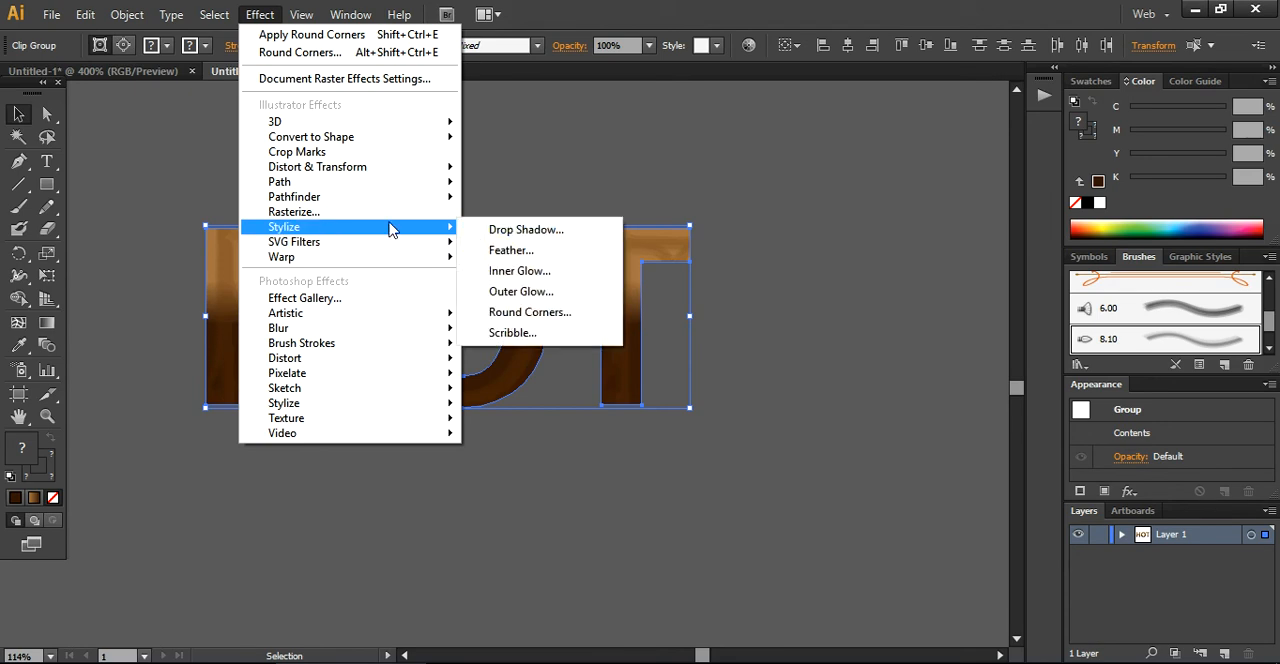
click(514, 314)
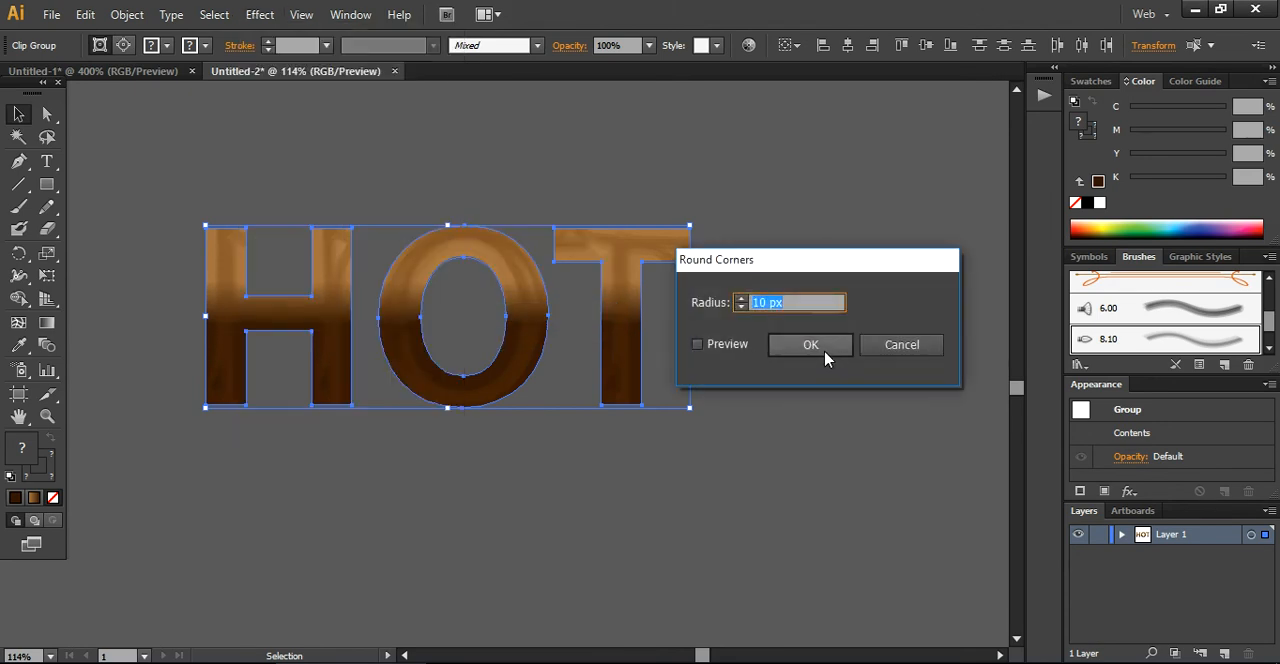
click(825, 352)
click(819, 418)
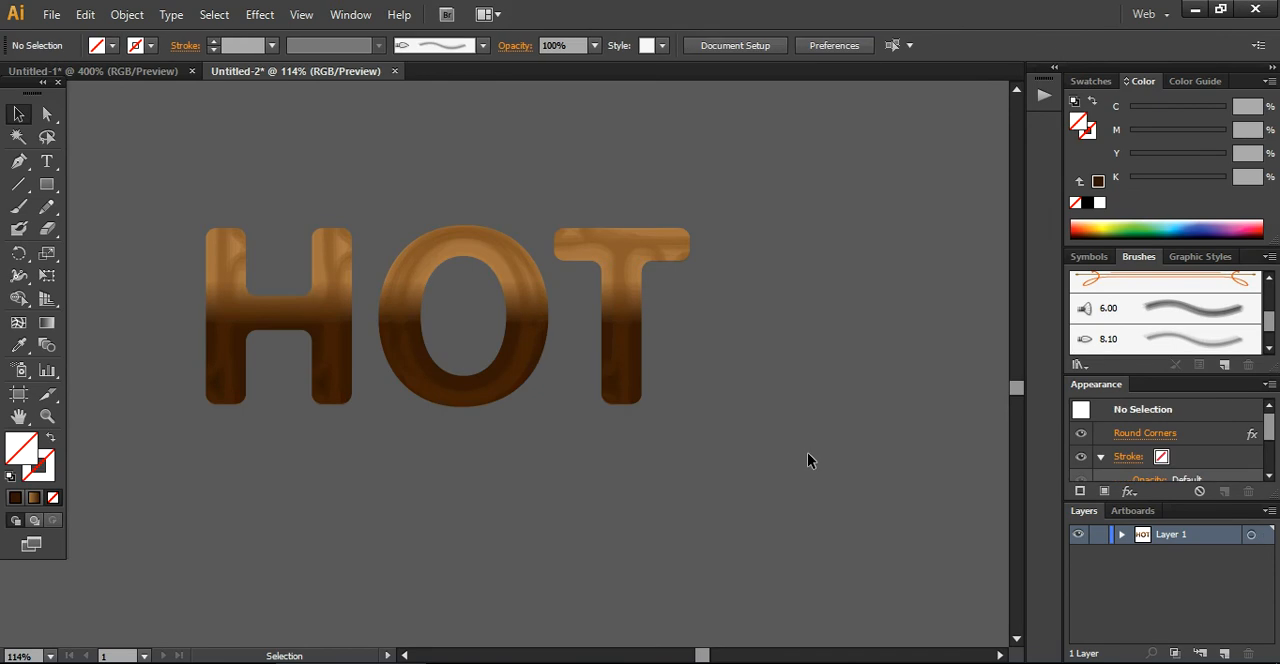
Select the three HOT letters, start an Inner Glow effect and set its glow color to light orange EDA248
drag(777, 466, 207, 272)
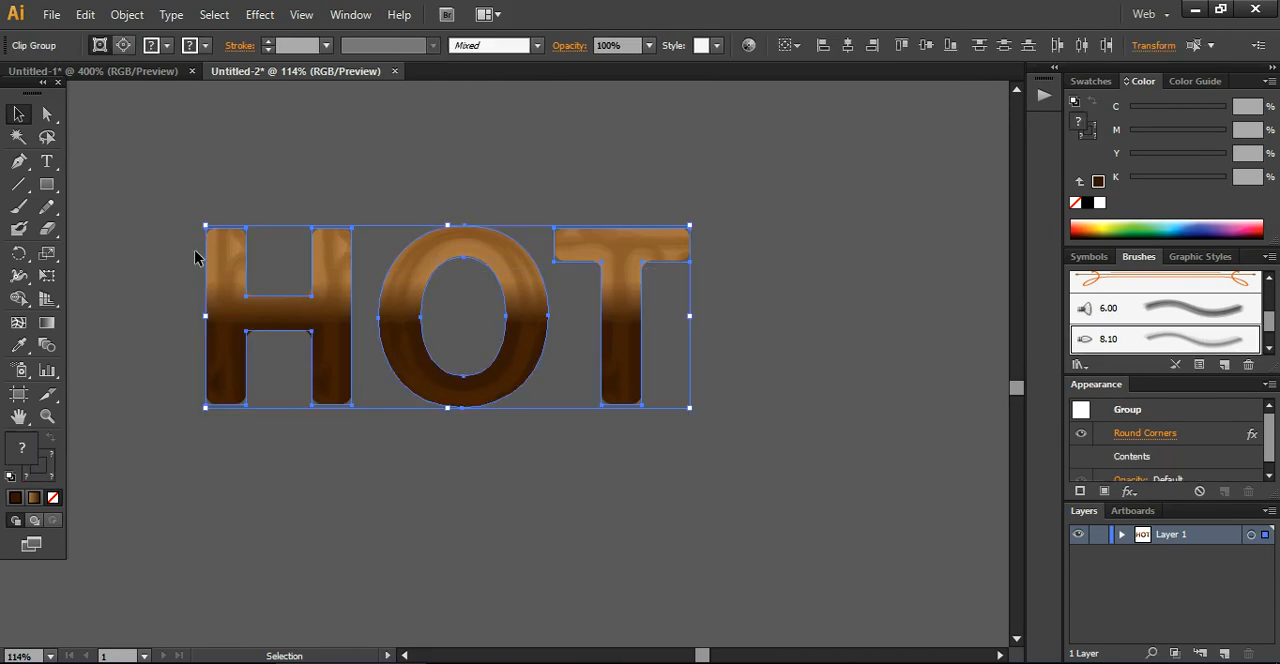
click(258, 15)
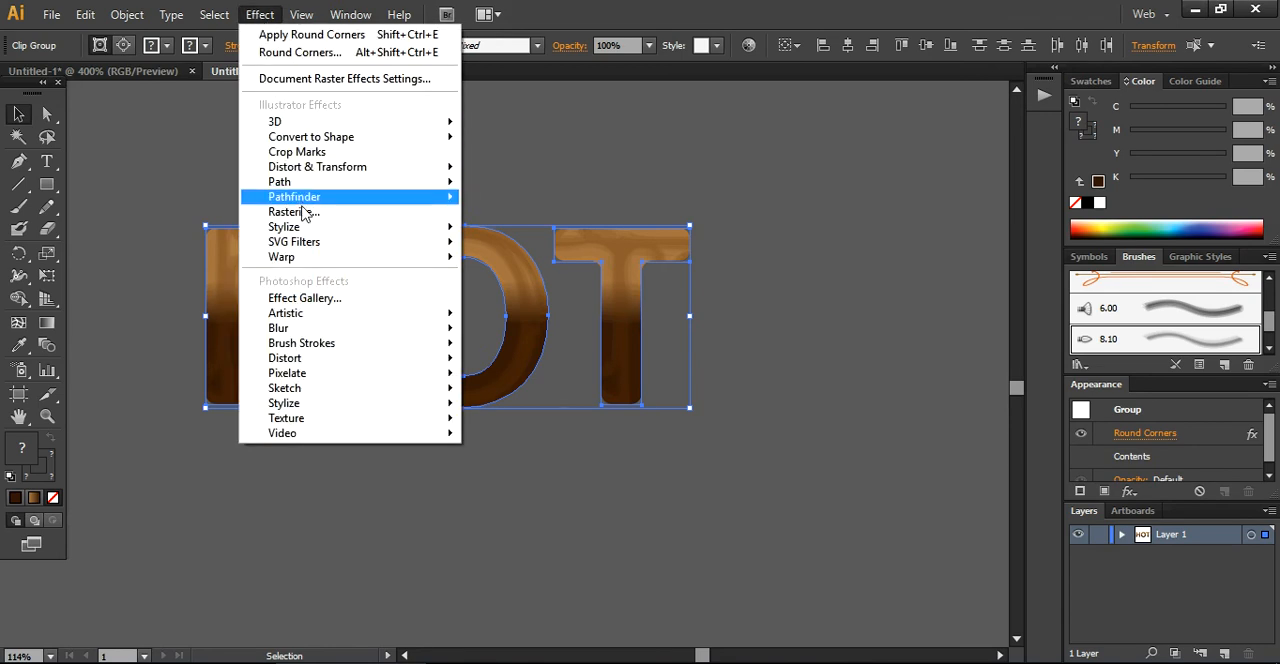
mouse_move(303, 229)
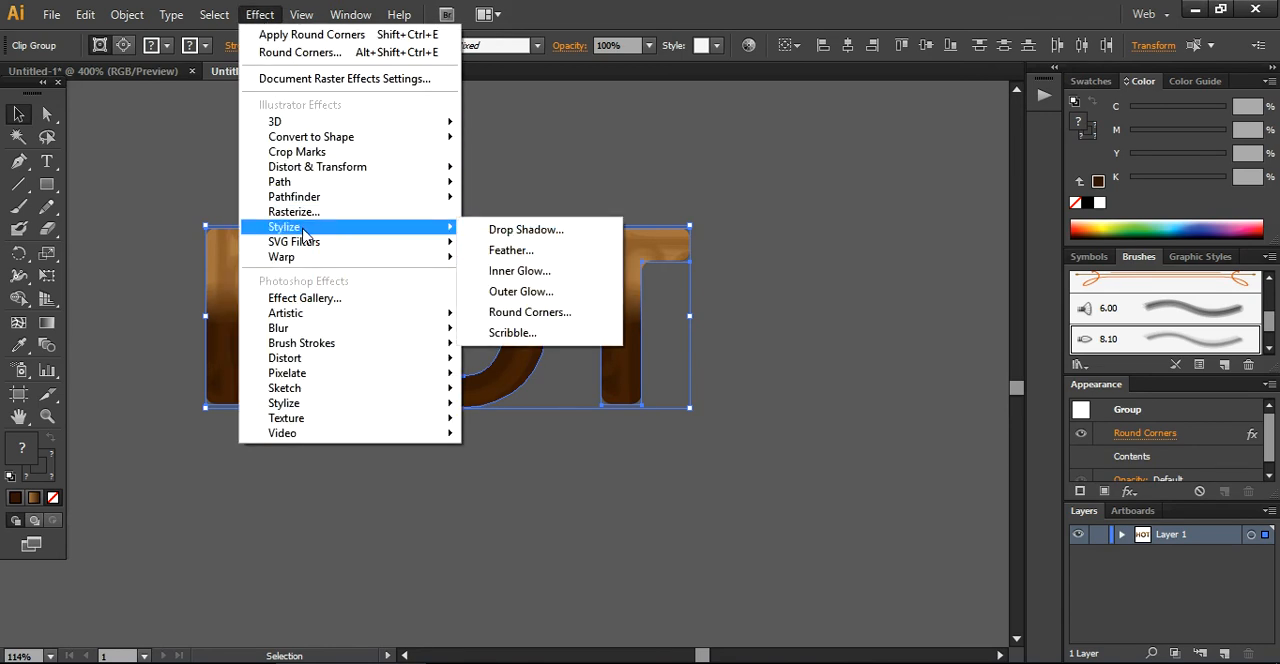
click(520, 271)
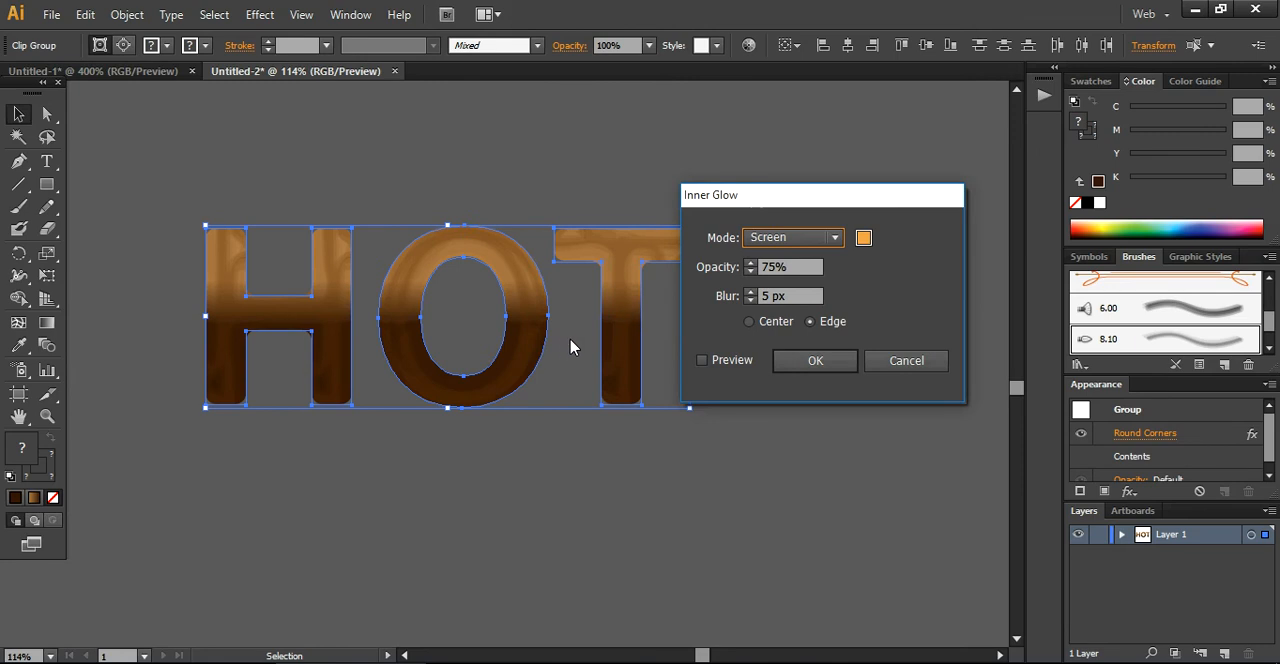
click(864, 238)
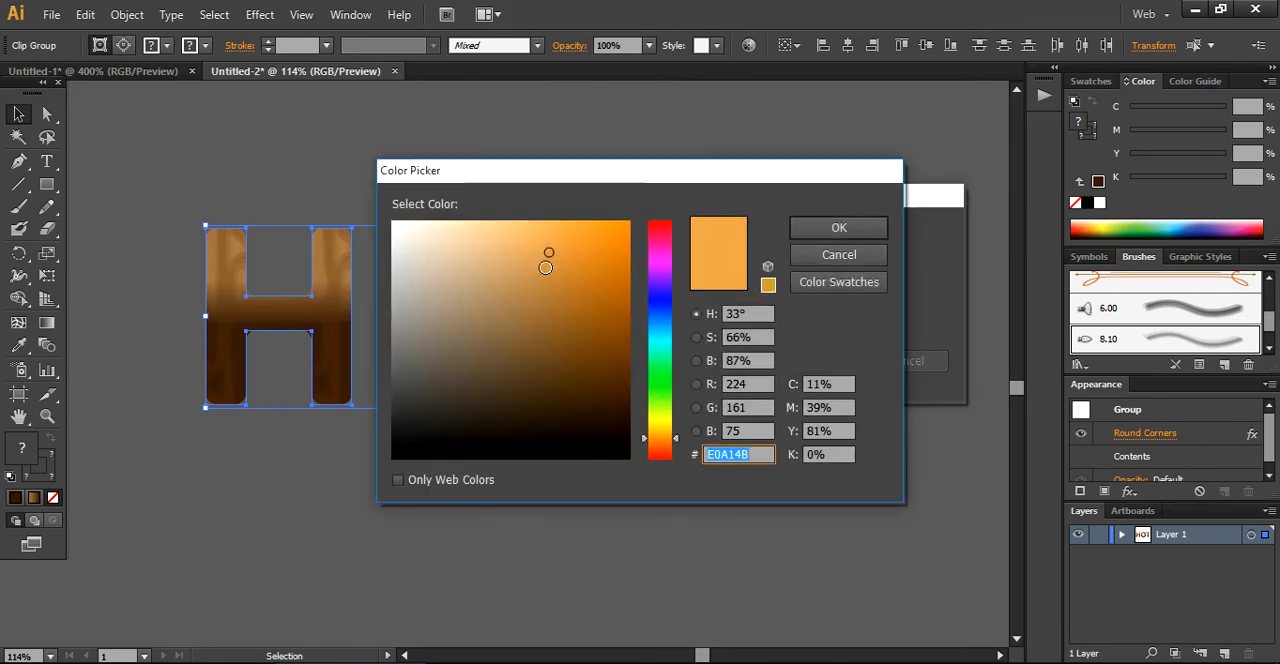
click(560, 236)
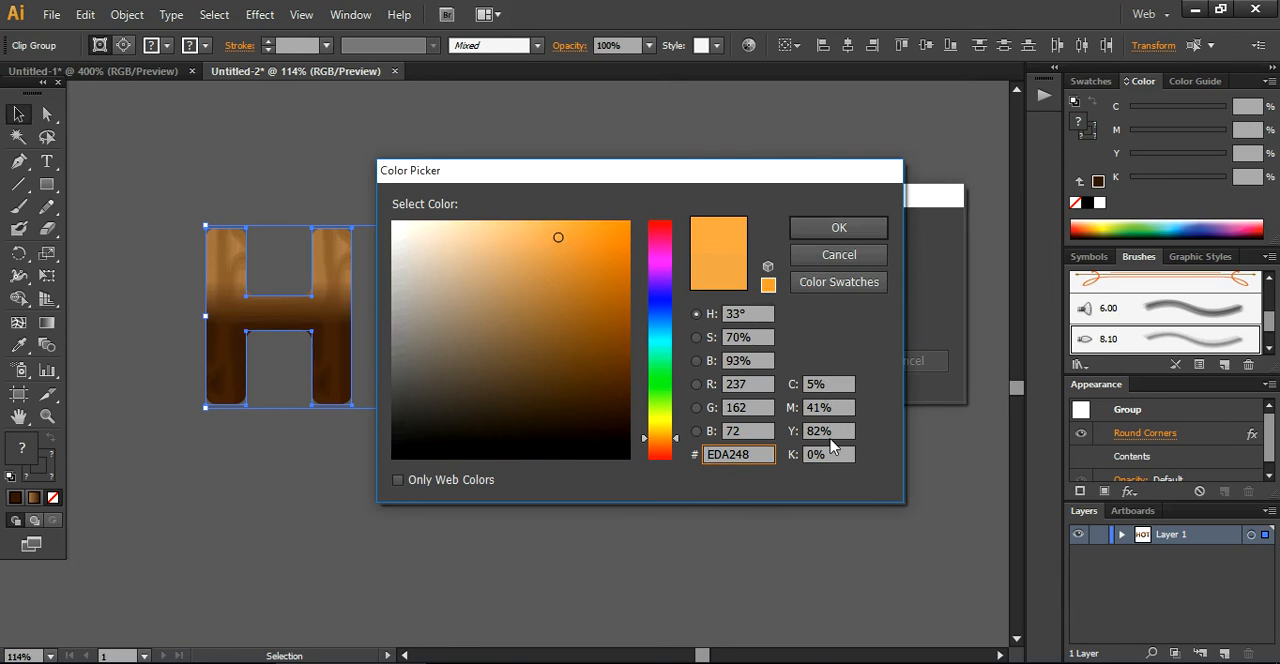
click(842, 234)
Preview the inner glow from the center, then apply it from the edge in Screen mode at 75% opacity and 5 px blur
click(817, 365)
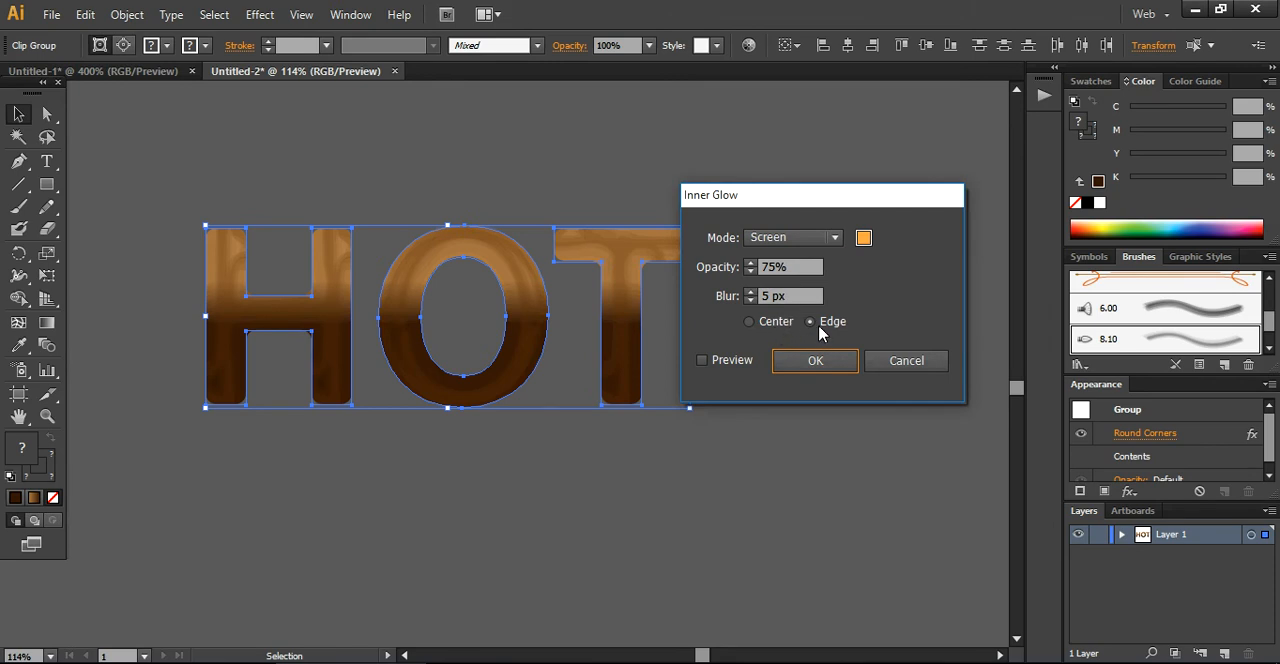
click(749, 323)
click(702, 360)
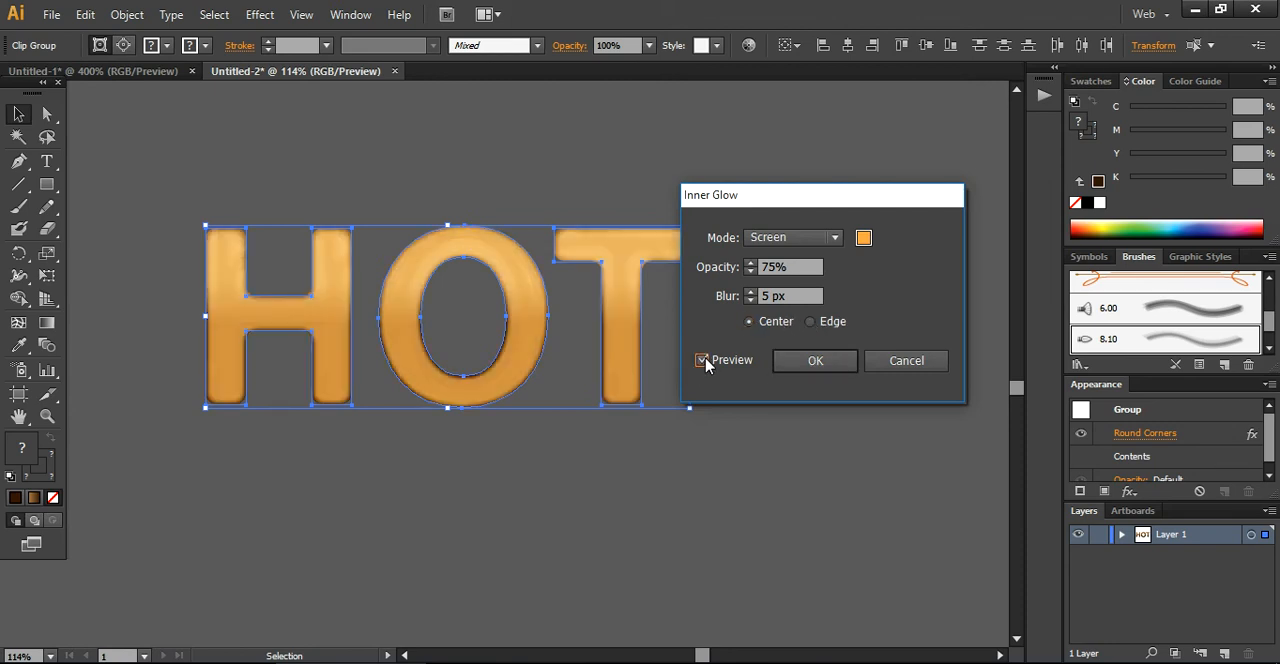
click(810, 322)
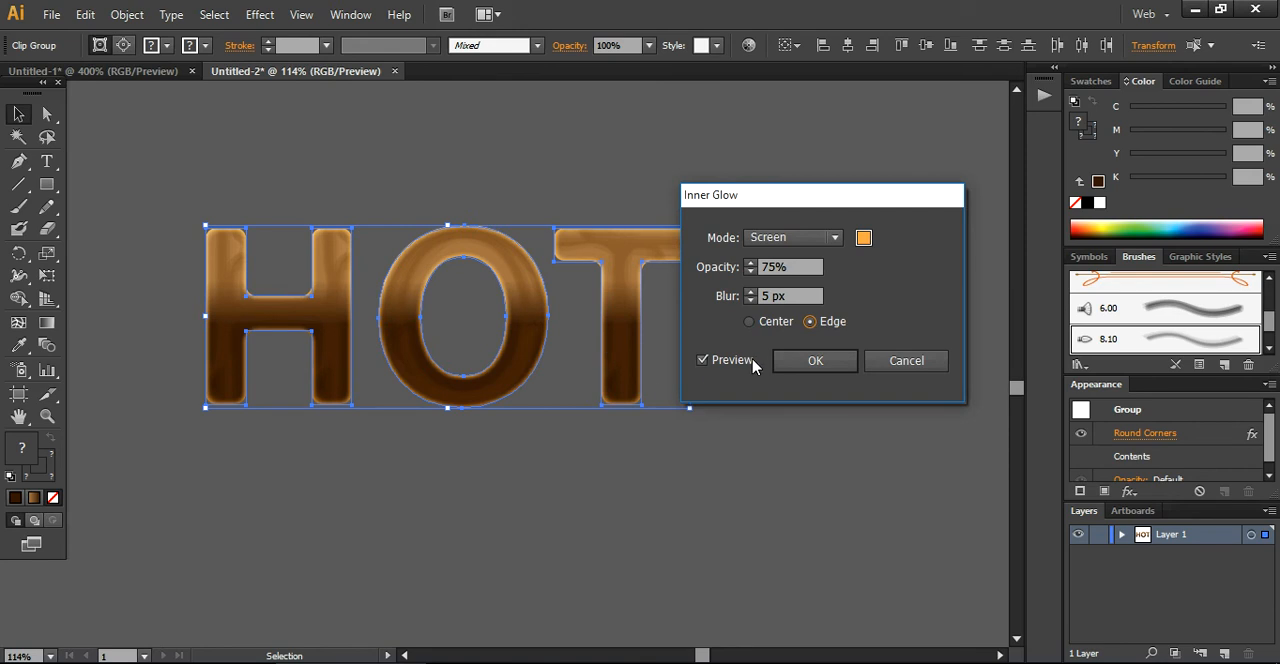
click(806, 364)
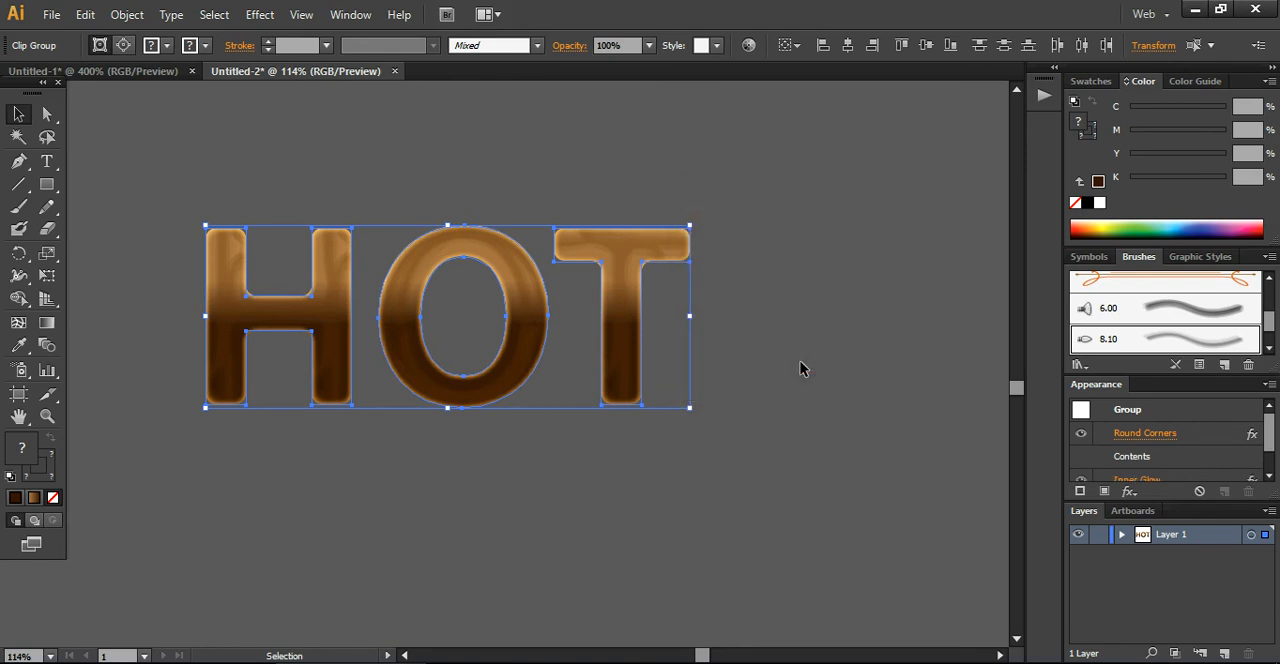
click(786, 432)
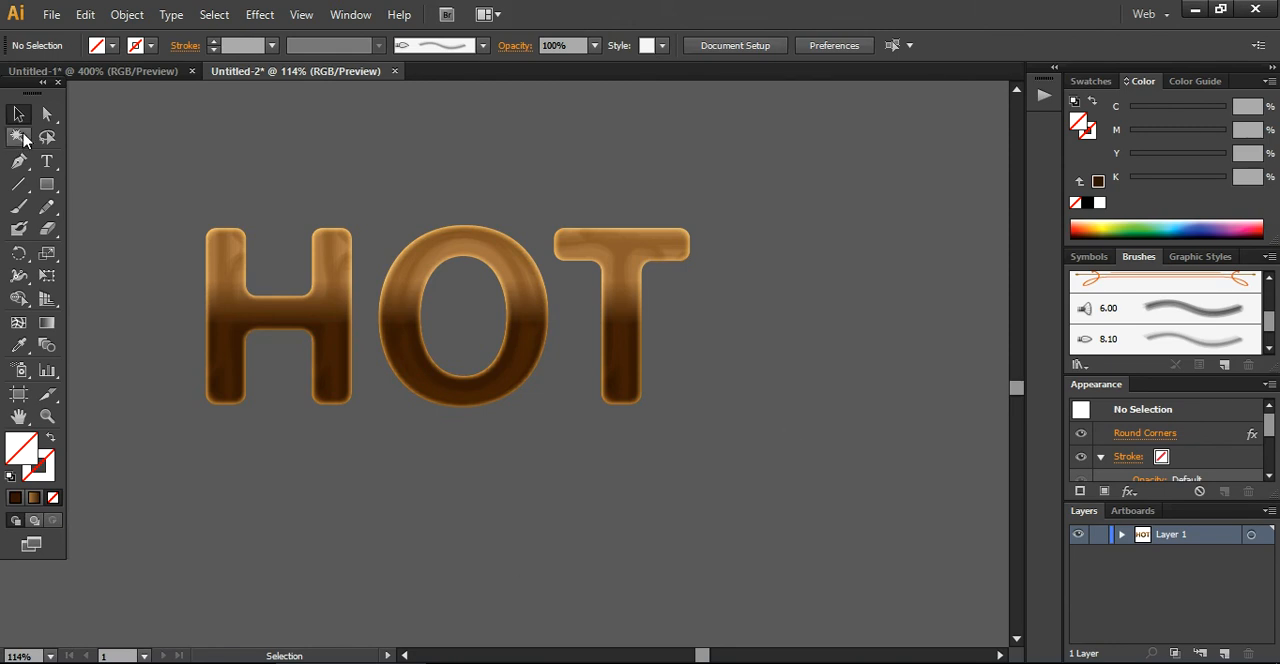
Add the text GRILLED below HOT, enlarge it to about 112 pt and align its start with the H
click(47, 161)
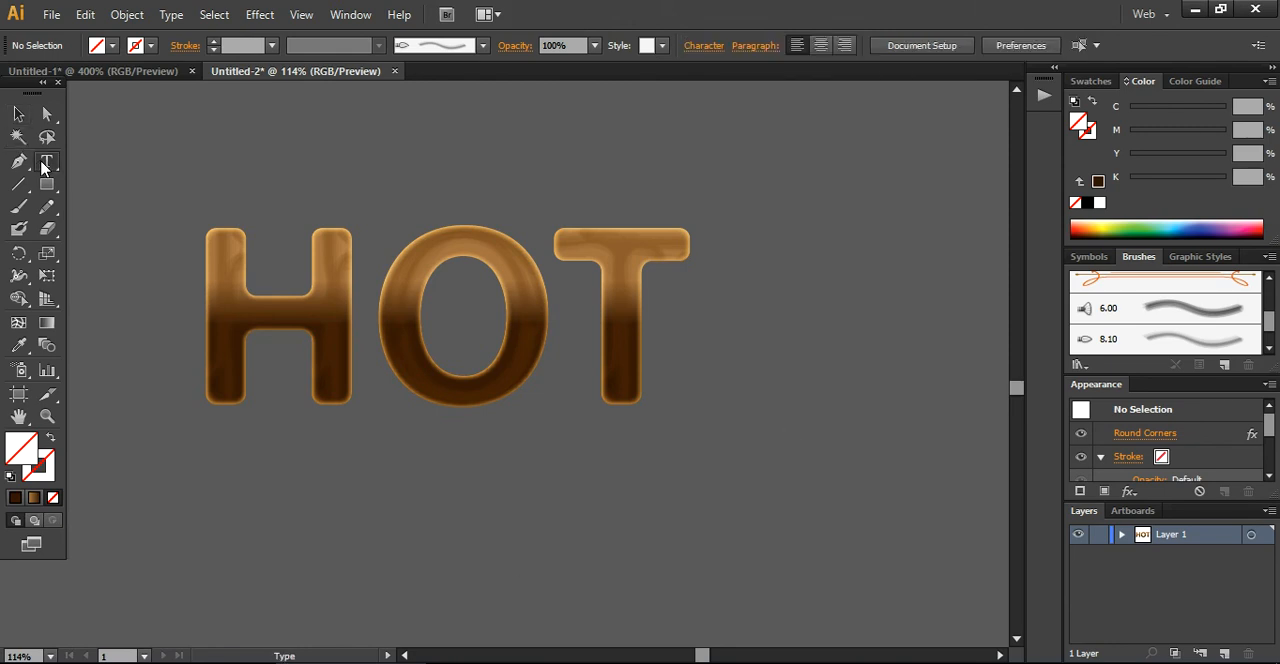
click(269, 511)
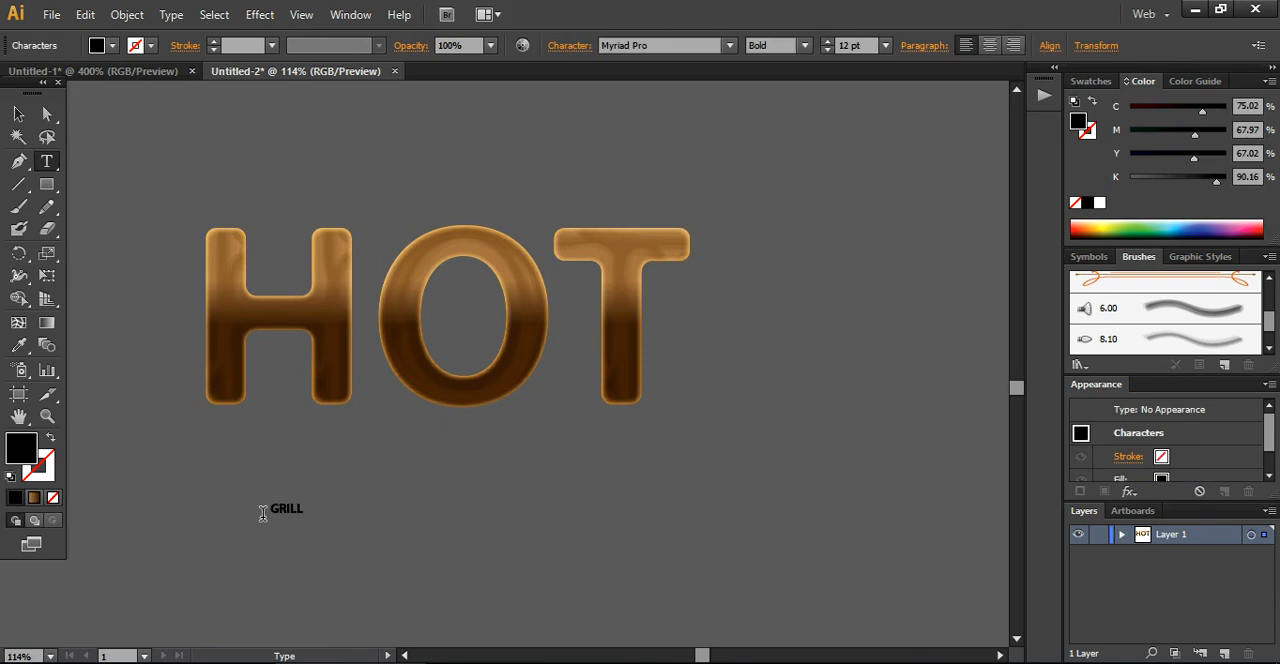
click(18, 114)
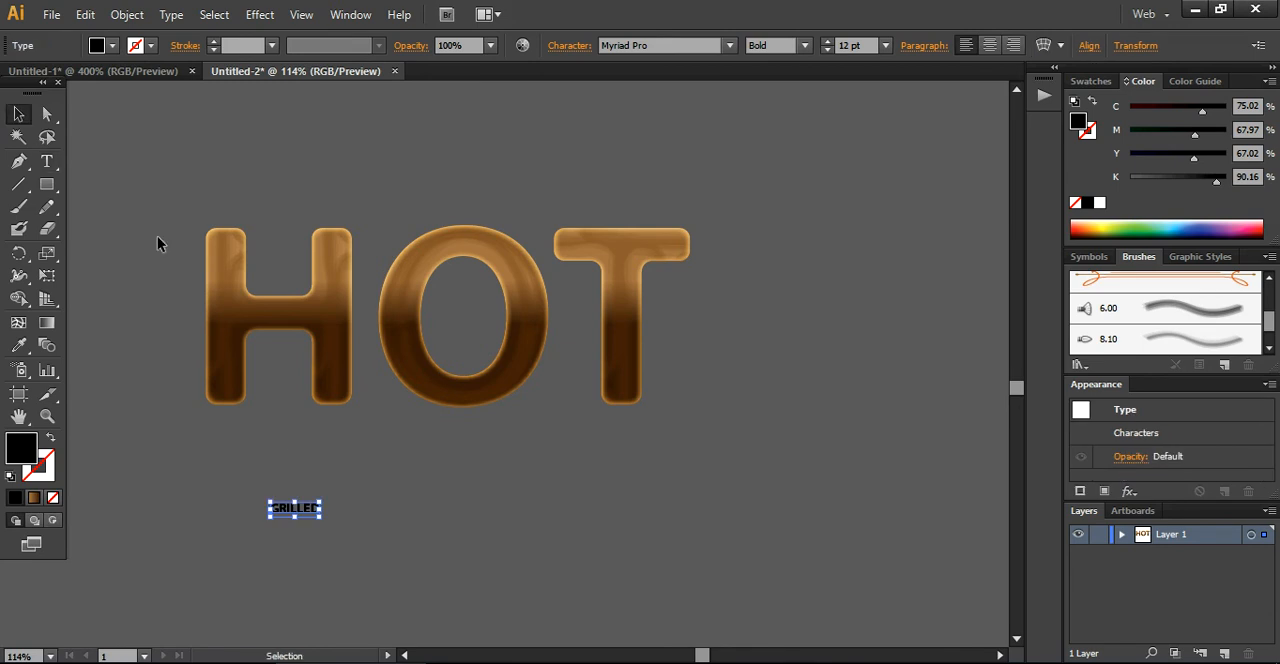
drag(321, 500, 726, 381)
drag(657, 465, 590, 498)
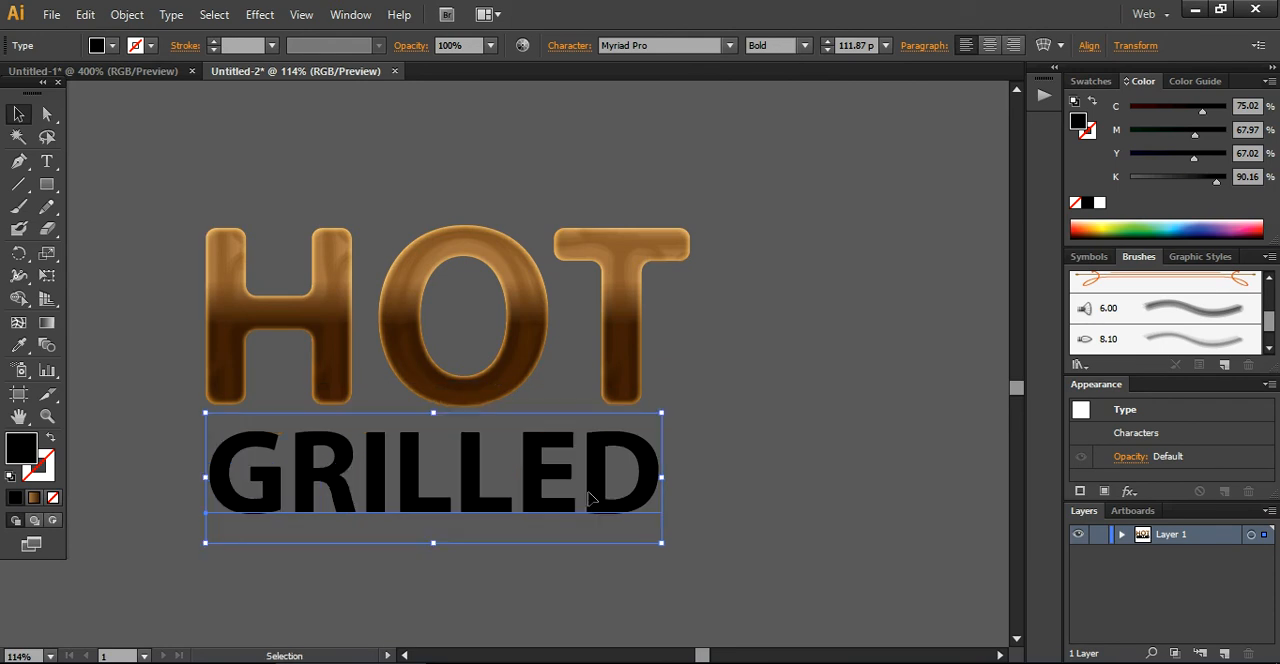
Change the font of GRILLED to Arial Rounded MT Bold with the Regular style
click(804, 46)
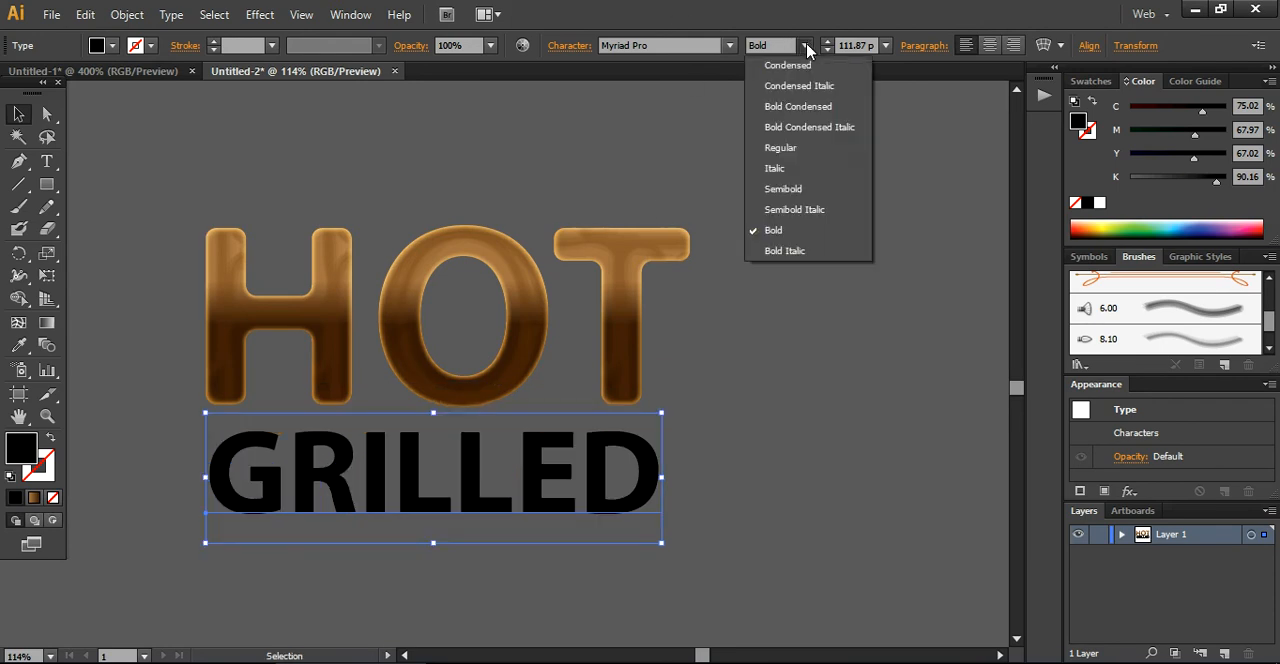
click(796, 149)
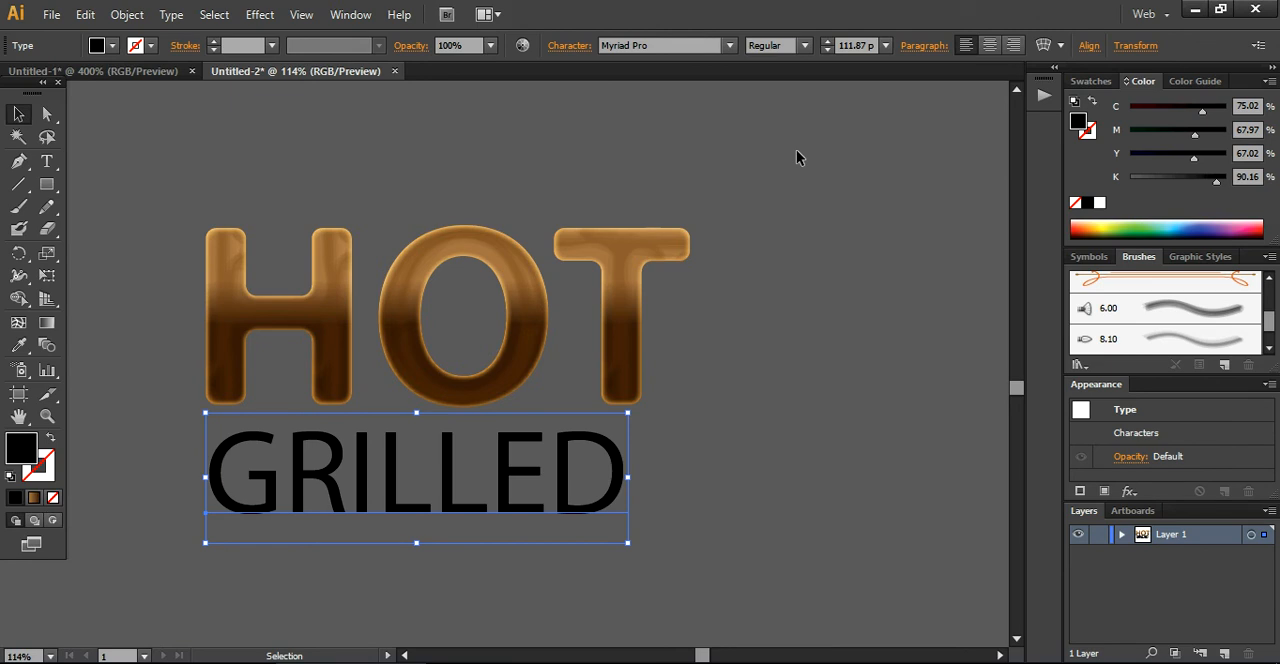
click(691, 48)
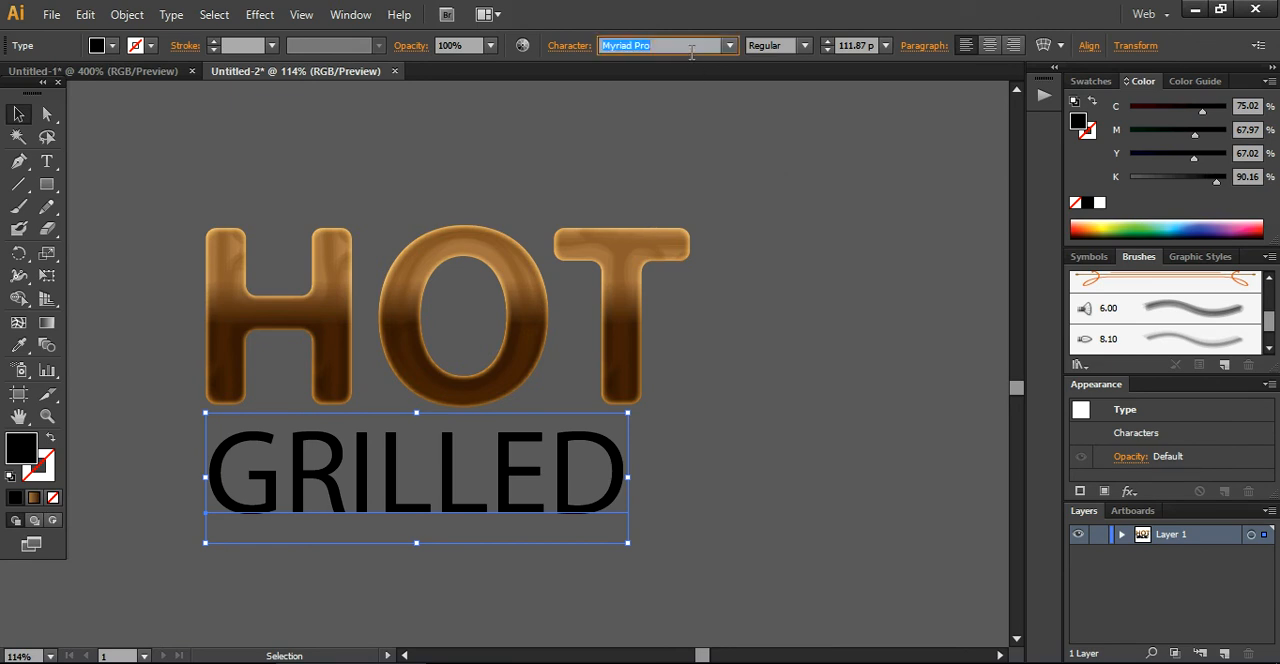
text(Arial Rounded MT Bold)
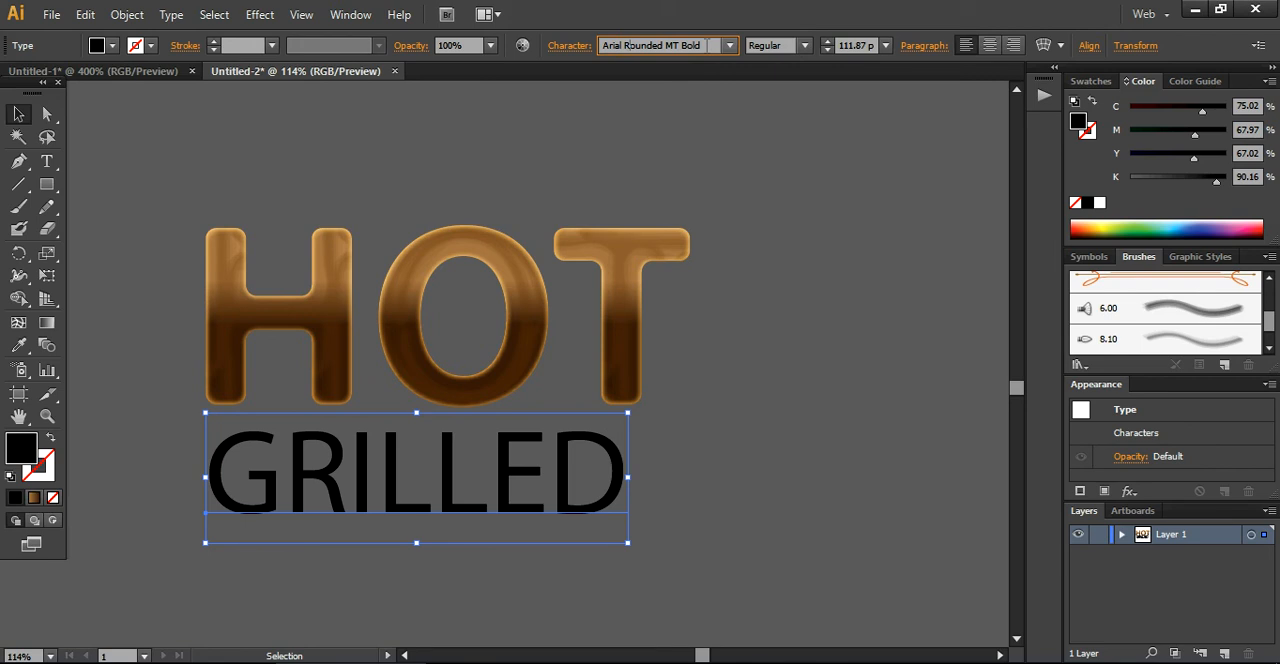
key(Return)
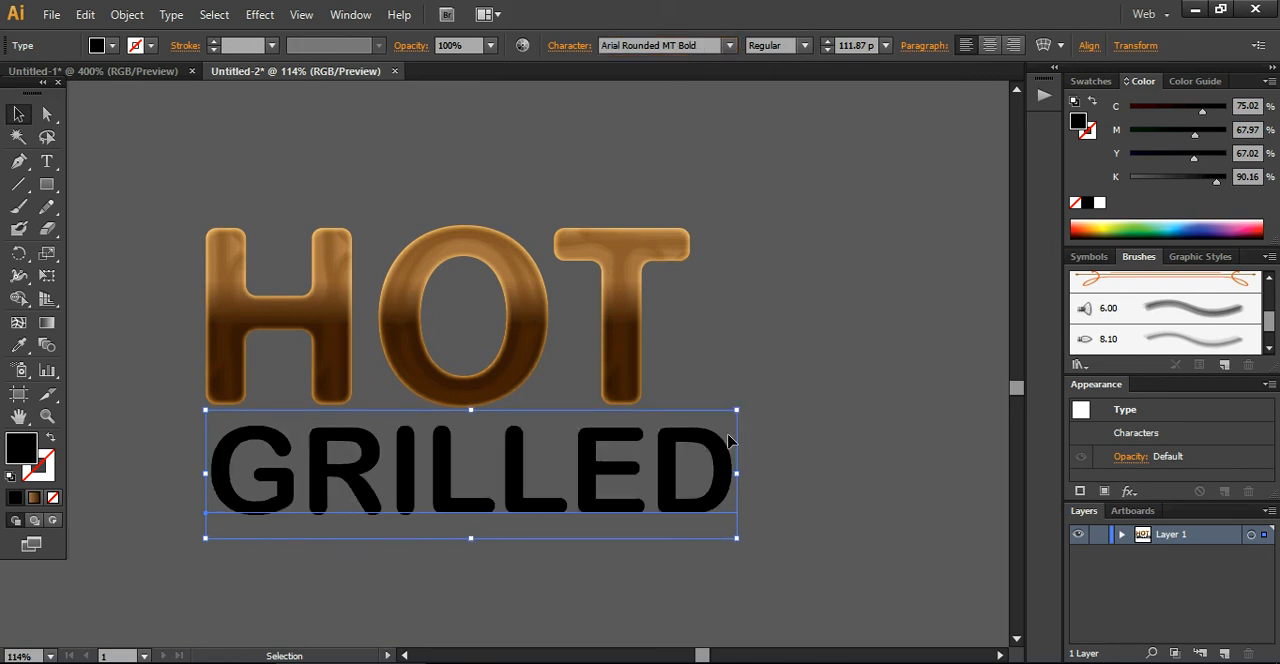
Scale GRILLED down to about 66 pt and widen its tracking so the word nearly spans the width of HOT
drag(737, 410, 716, 435)
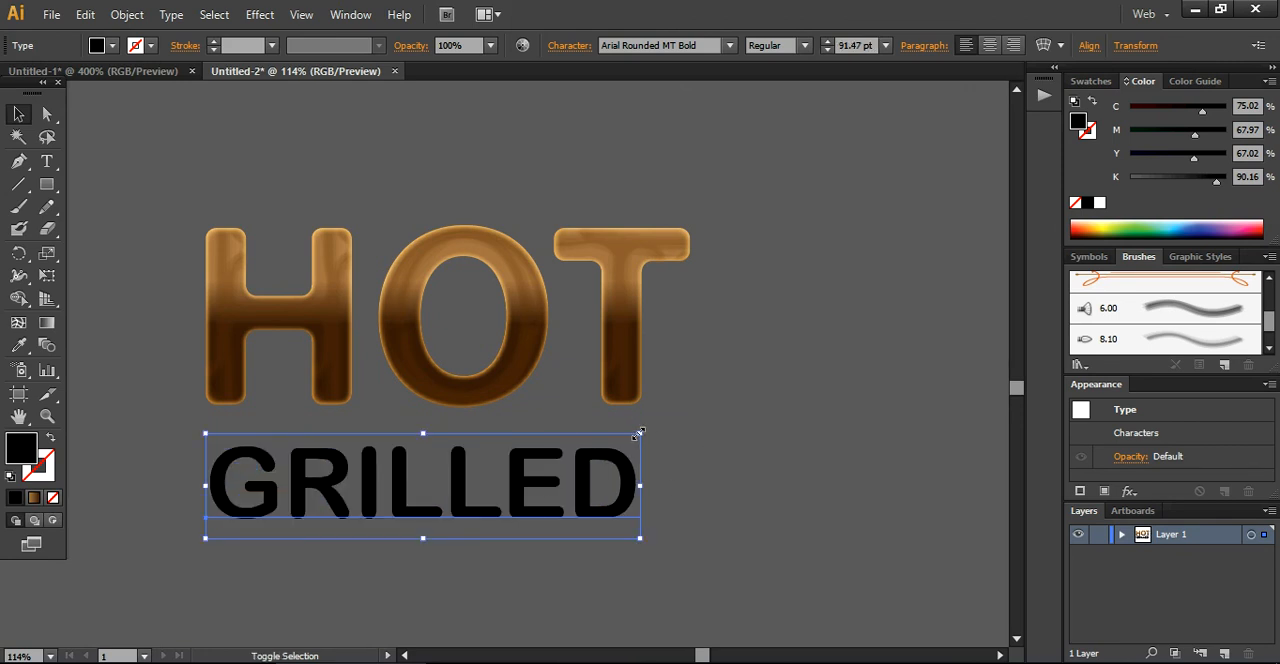
drag(640, 433, 609, 466)
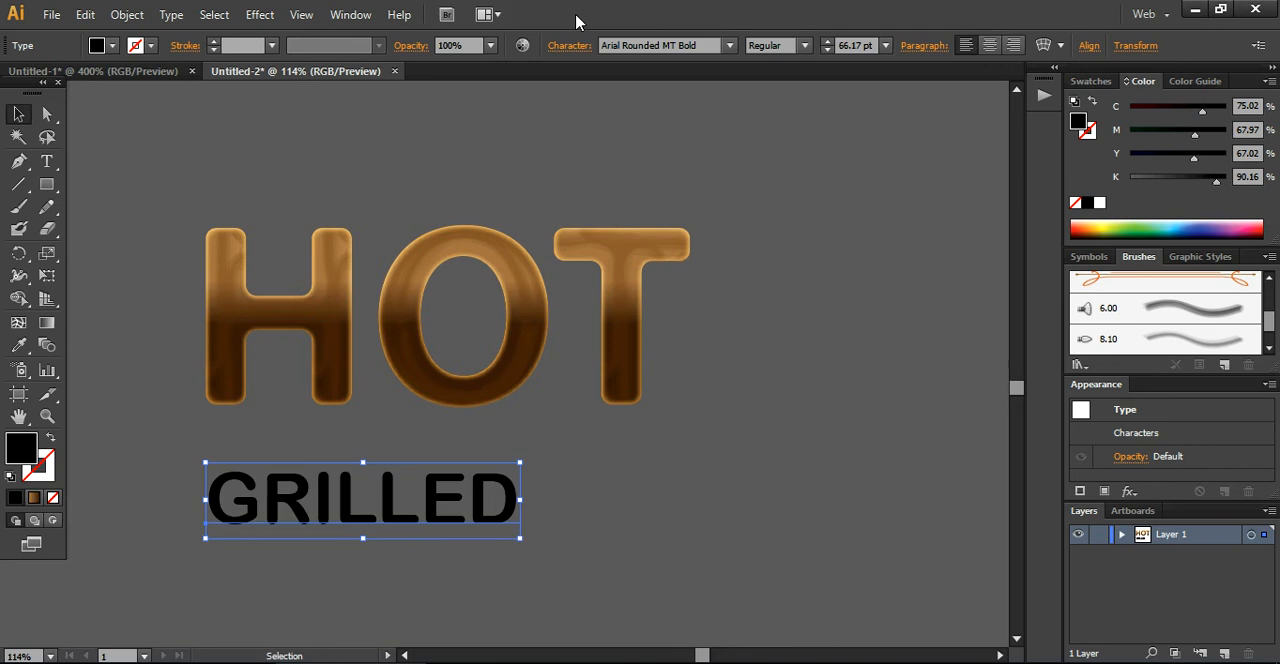
click(570, 45)
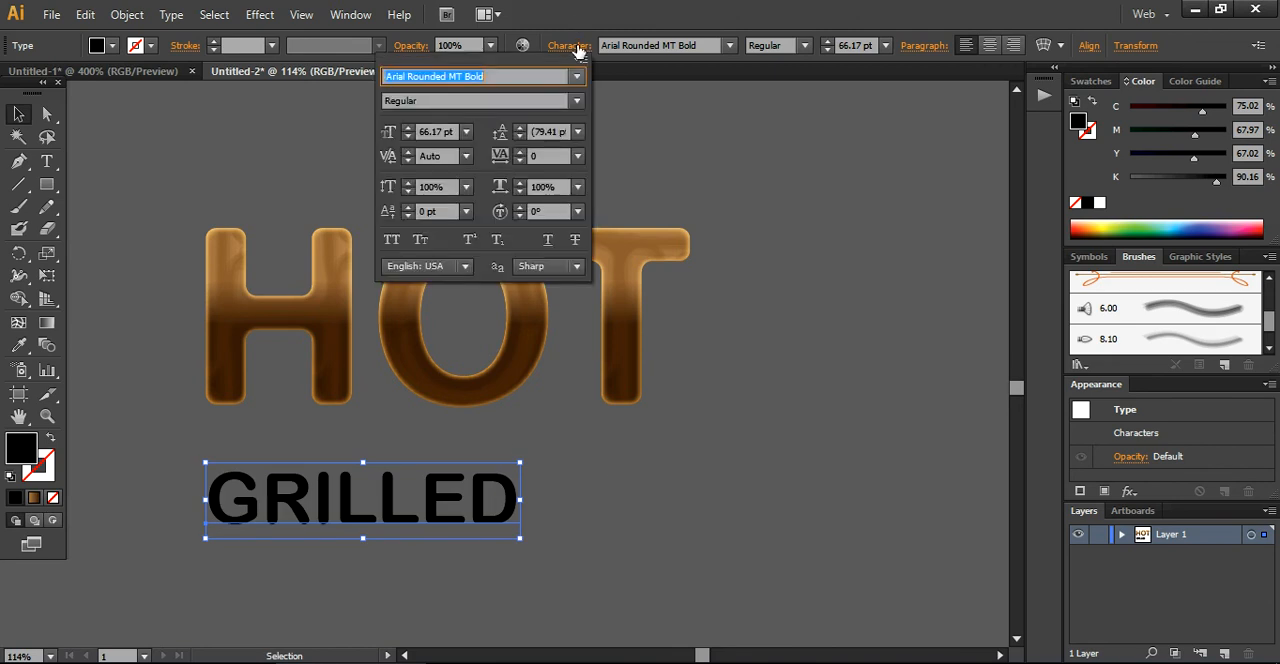
click(558, 155)
text(300)
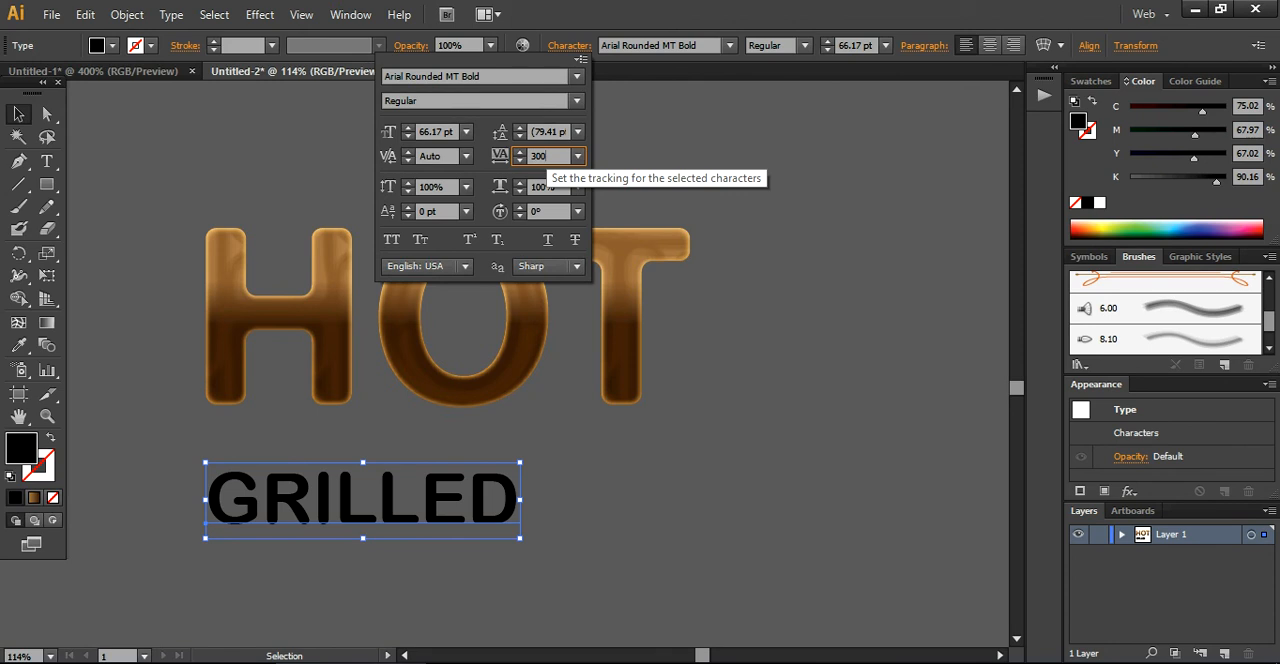
key(Return)
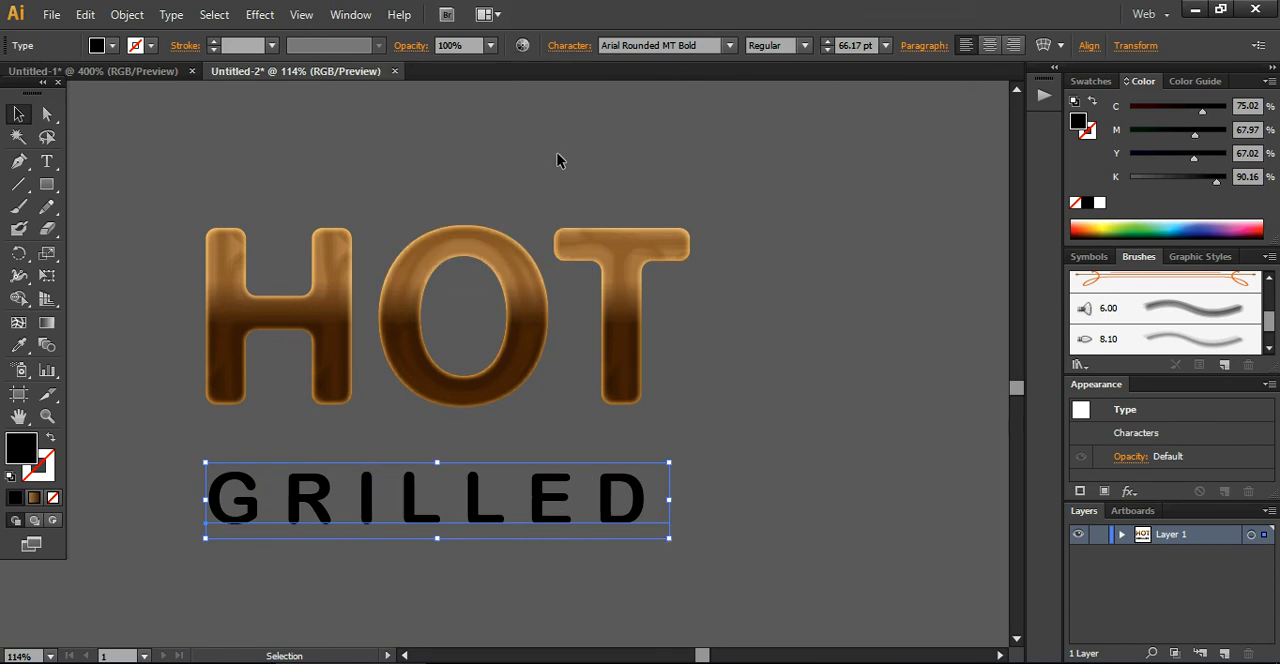
Move GRILLED up close beneath HOT, convert it to outlines and deselect it
drag(604, 518, 603, 468)
click(554, 537)
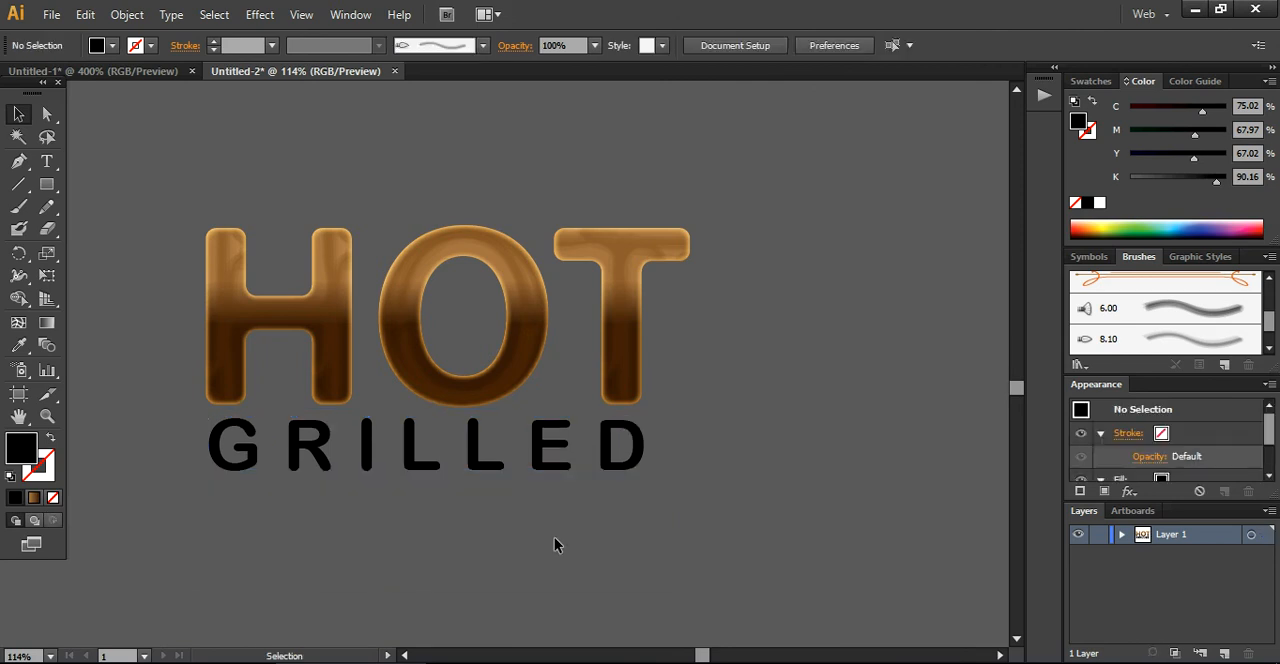
click(538, 462)
right_click(538, 462)
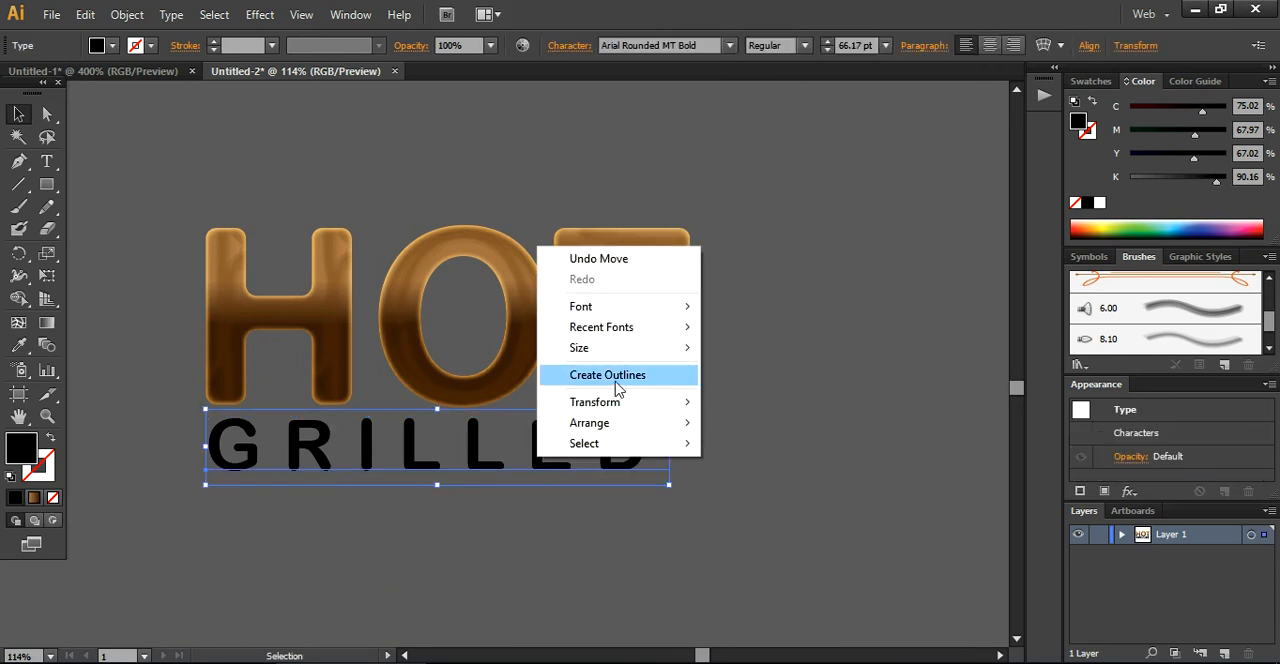
click(615, 450)
click(763, 495)
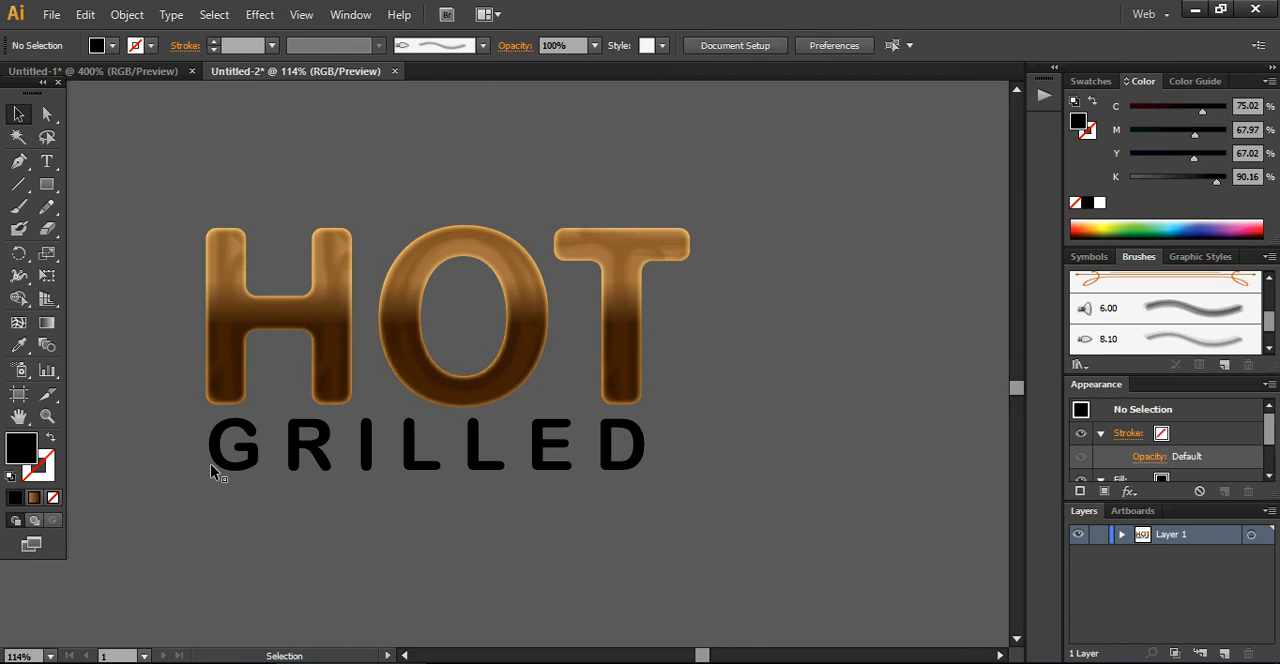
Group the three clipped HOT letters into one object and deselect them
drag(166, 250, 724, 372)
key(a)
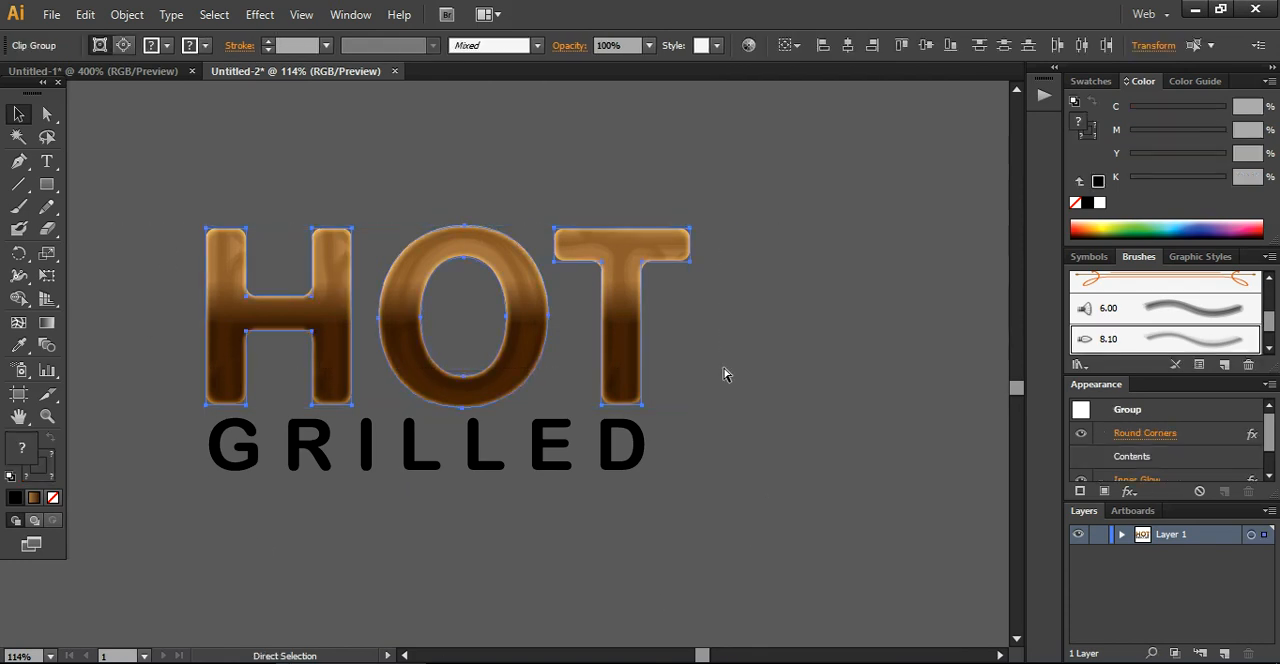
key(ctrl+g)
click(567, 532)
Center HOT and GRILLED horizontally on each other, then shift GRILLED left to line up with the H's left edge
drag(158, 254, 706, 516)
key(shift+Left)
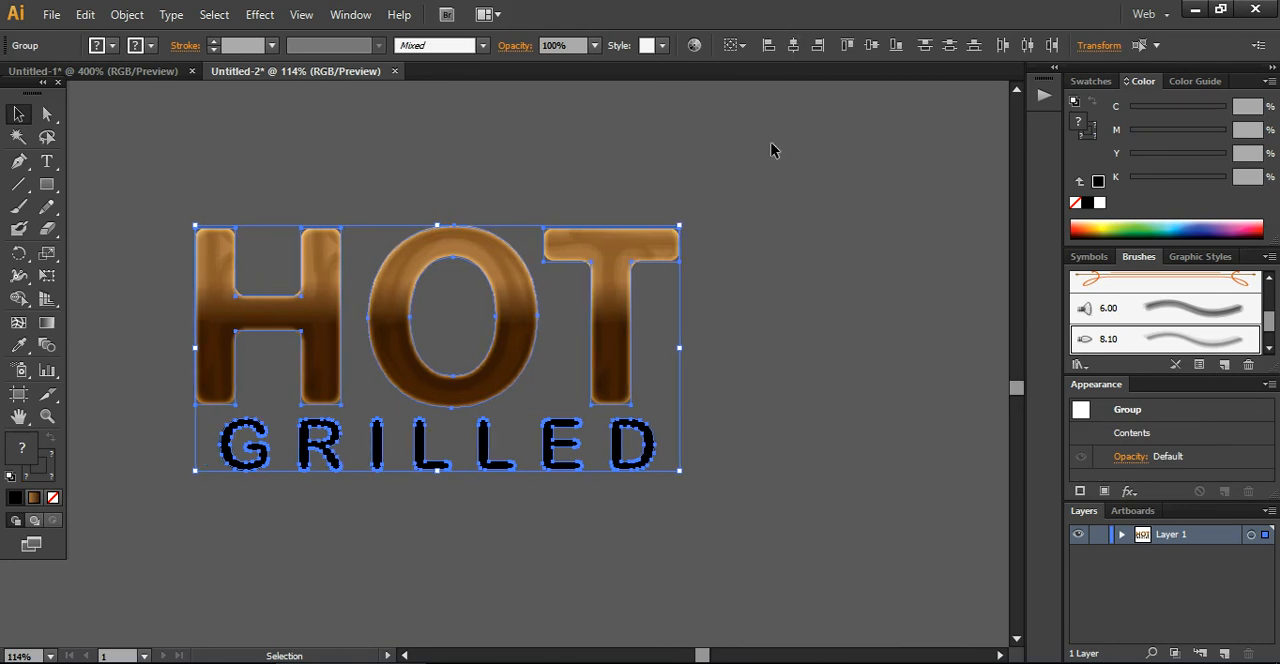
click(836, 415)
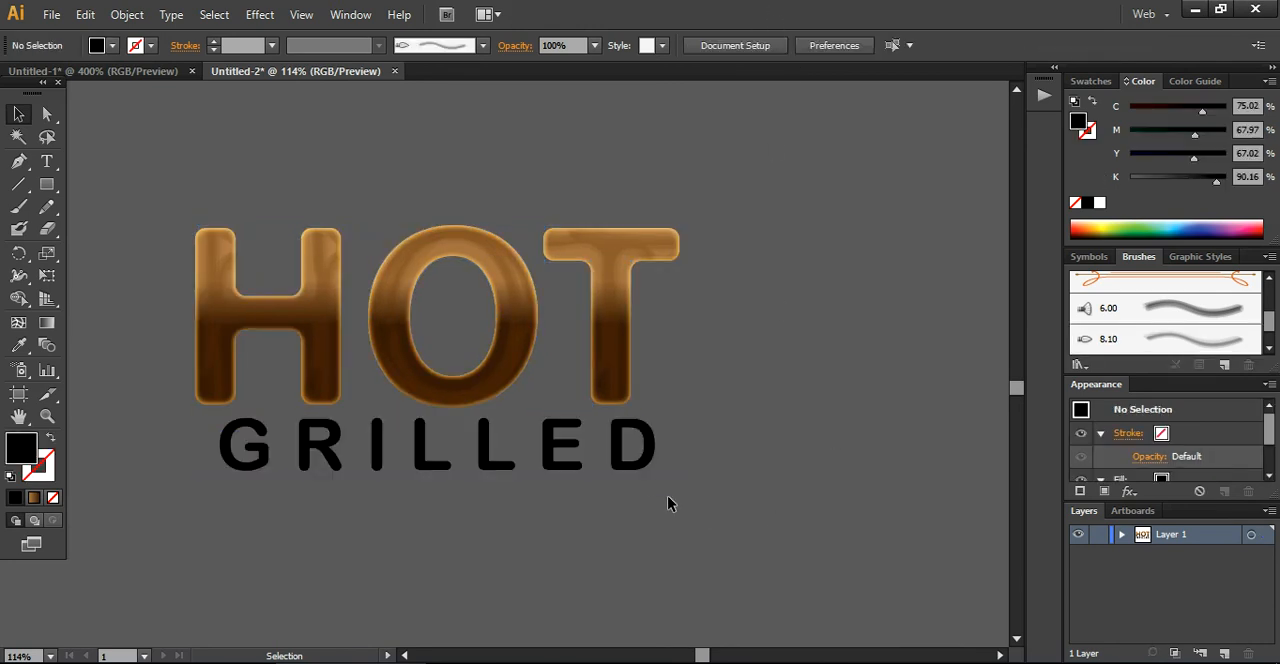
drag(644, 467, 621, 474)
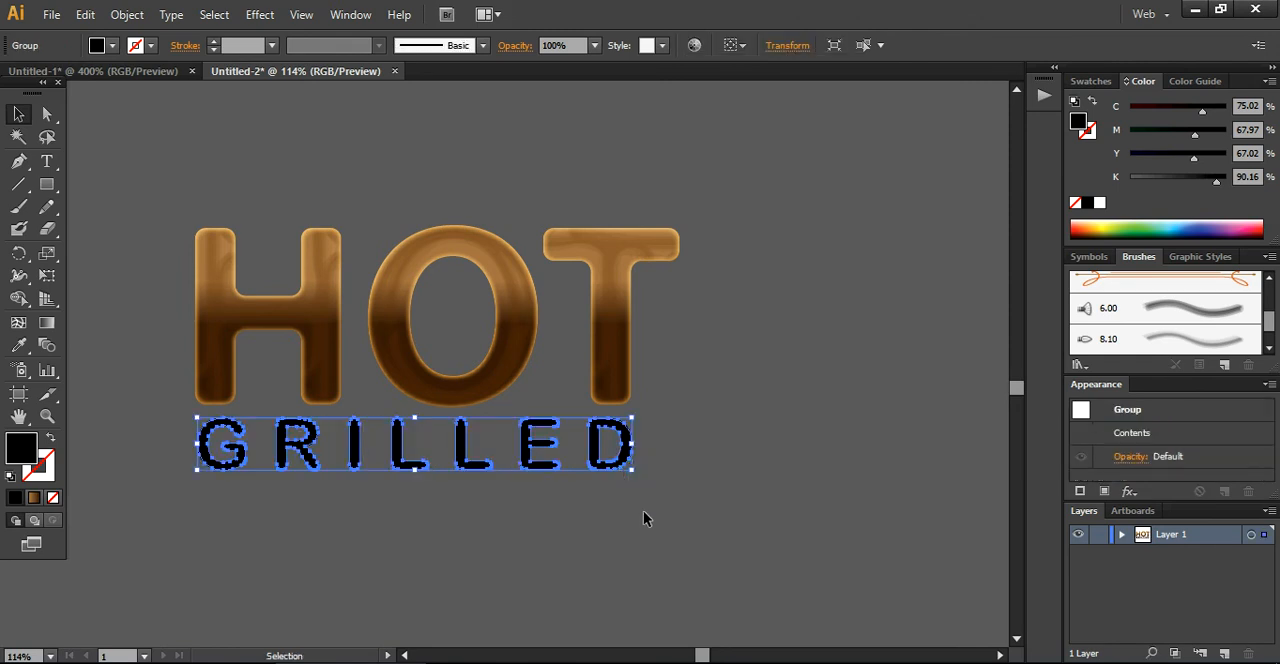
click(643, 510)
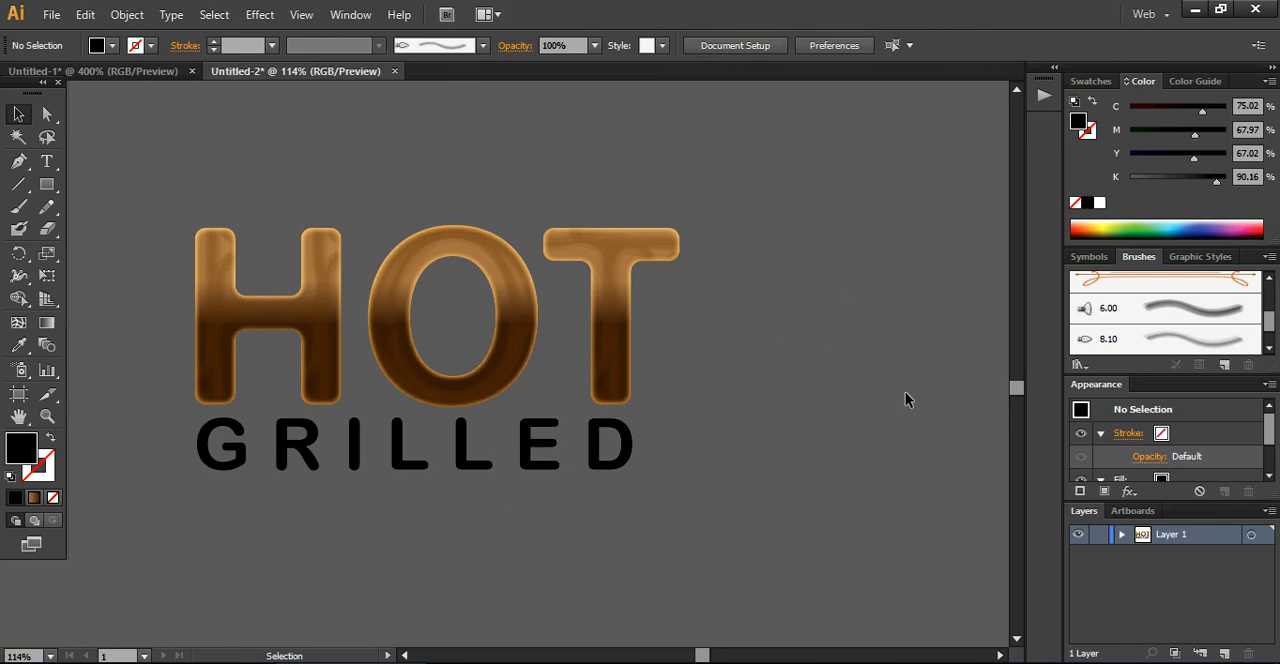
Add a new text line reading "Taste of Heaven" below GRILLED
click(48, 168)
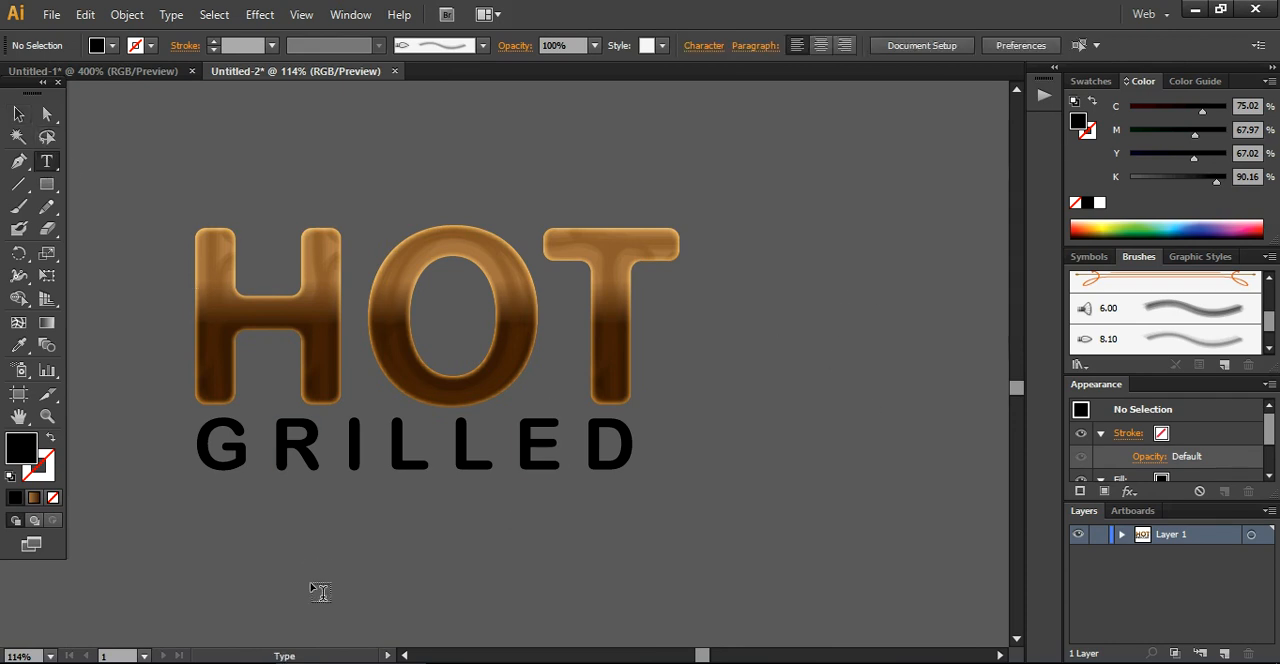
click(341, 563)
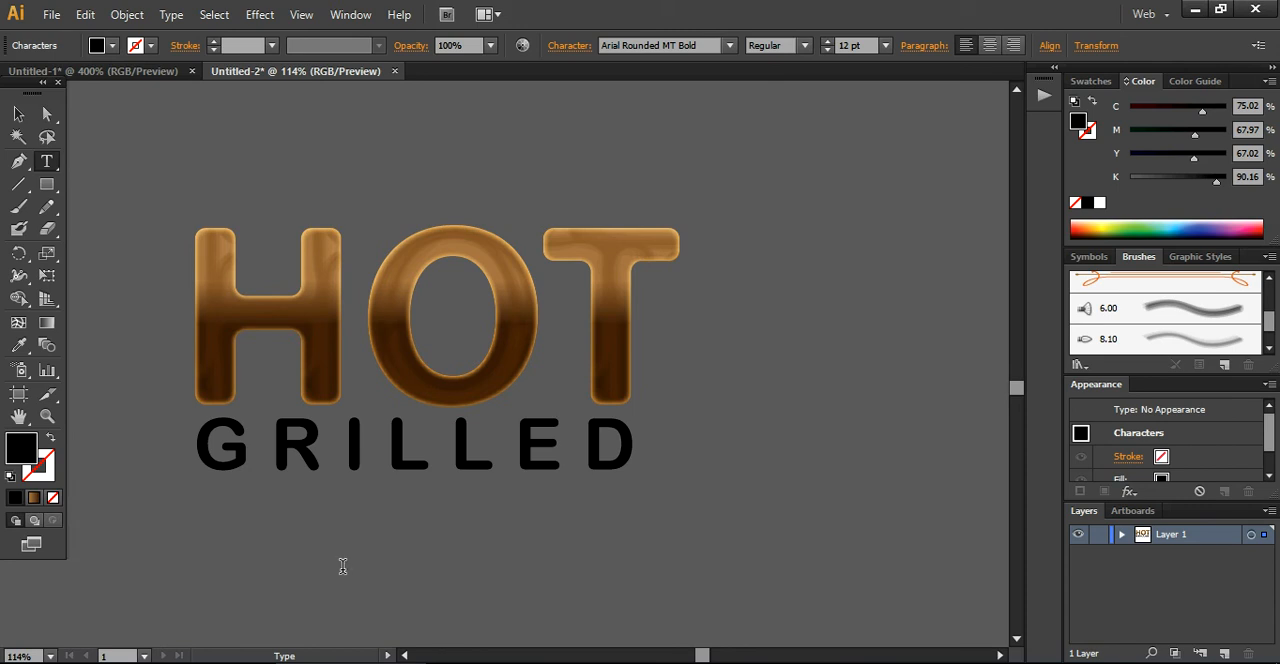
text(Taste of Heaven)
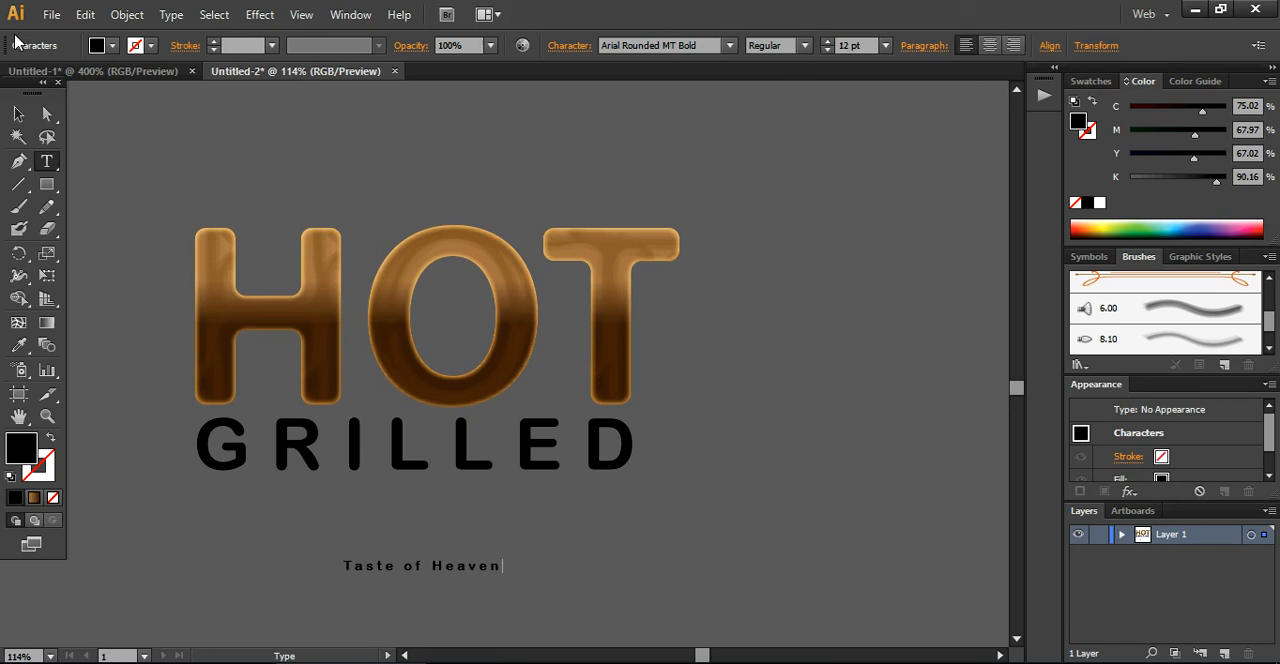
drag(21, 100, 20, 112)
click(21, 121)
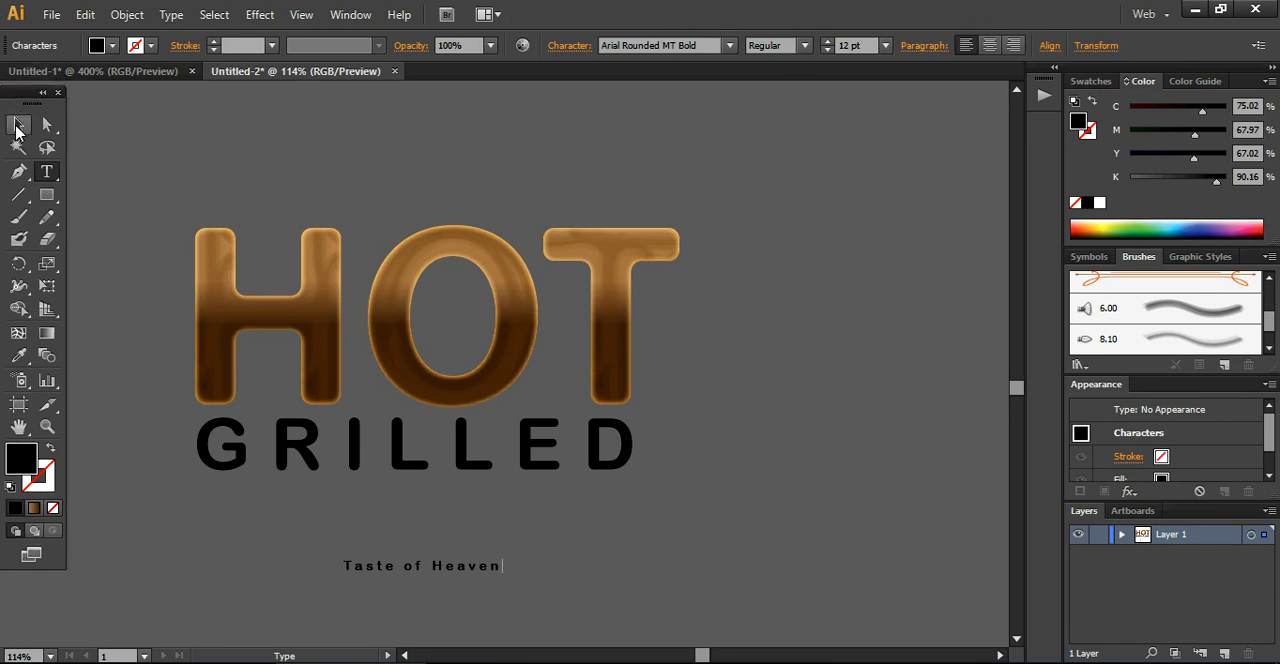
Enlarge the Taste of Heaven line to about 24.6 pt and place it close beneath GRILLED
drag(505, 558, 655, 507)
drag(590, 561, 504, 513)
click(491, 553)
Center GRILLED and the Taste of Heaven line horizontally on each other and deselect them
drag(466, 548, 398, 450)
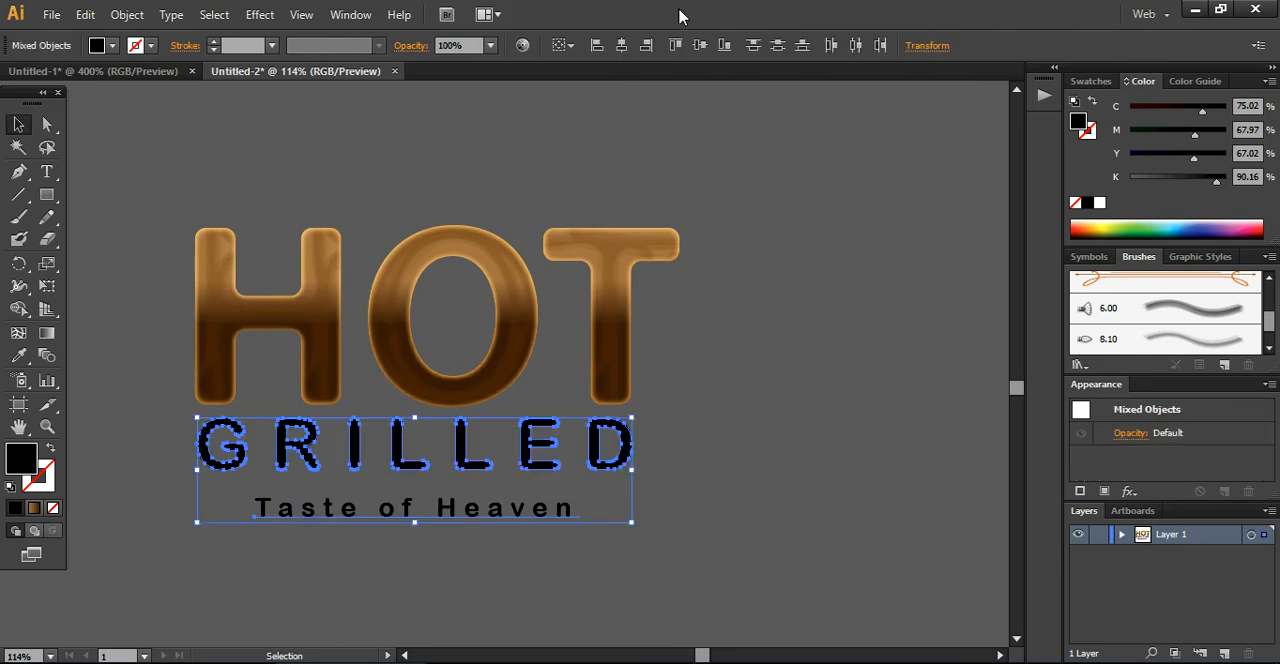
click(621, 45)
click(655, 535)
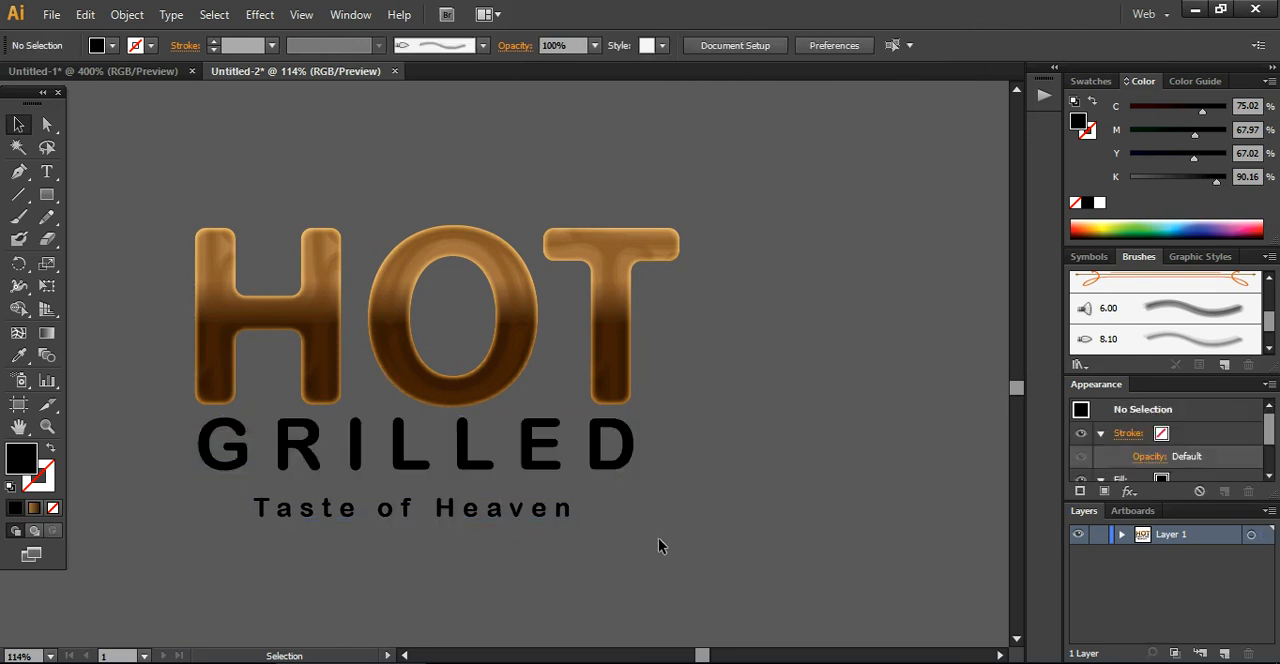
Fill both GRILLED and the Taste of Heaven line with white and deselect them
click(533, 515)
click(522, 564)
drag(558, 555, 353, 463)
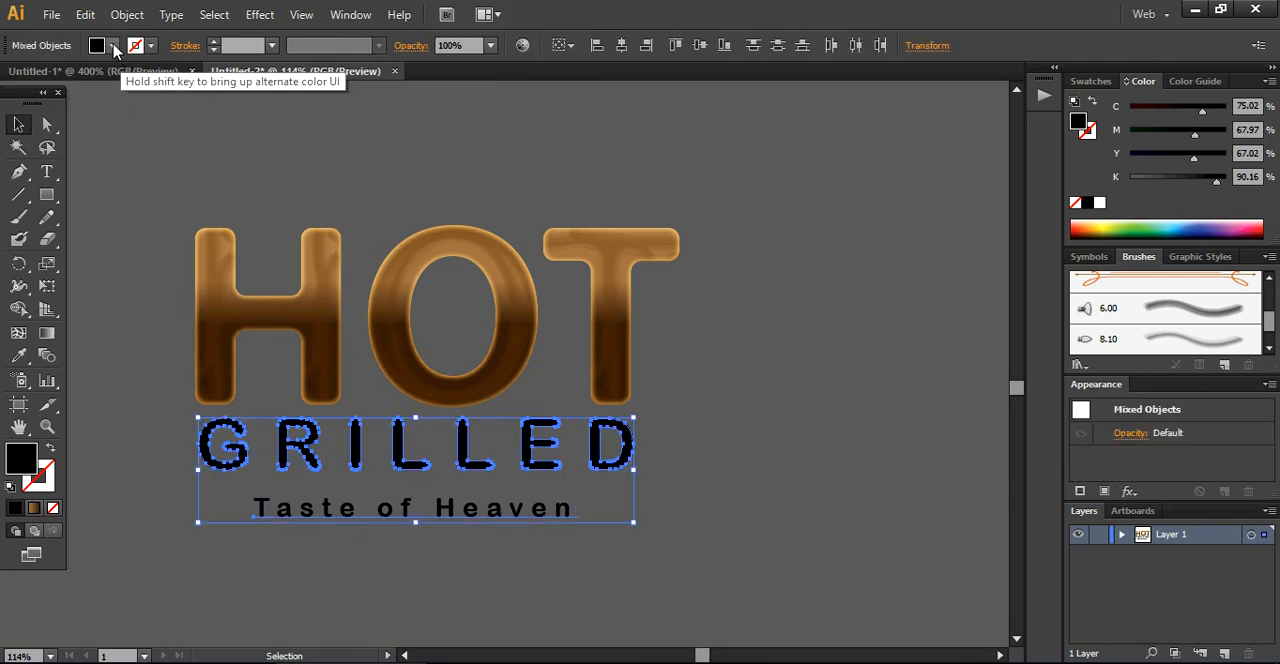
click(113, 46)
click(38, 77)
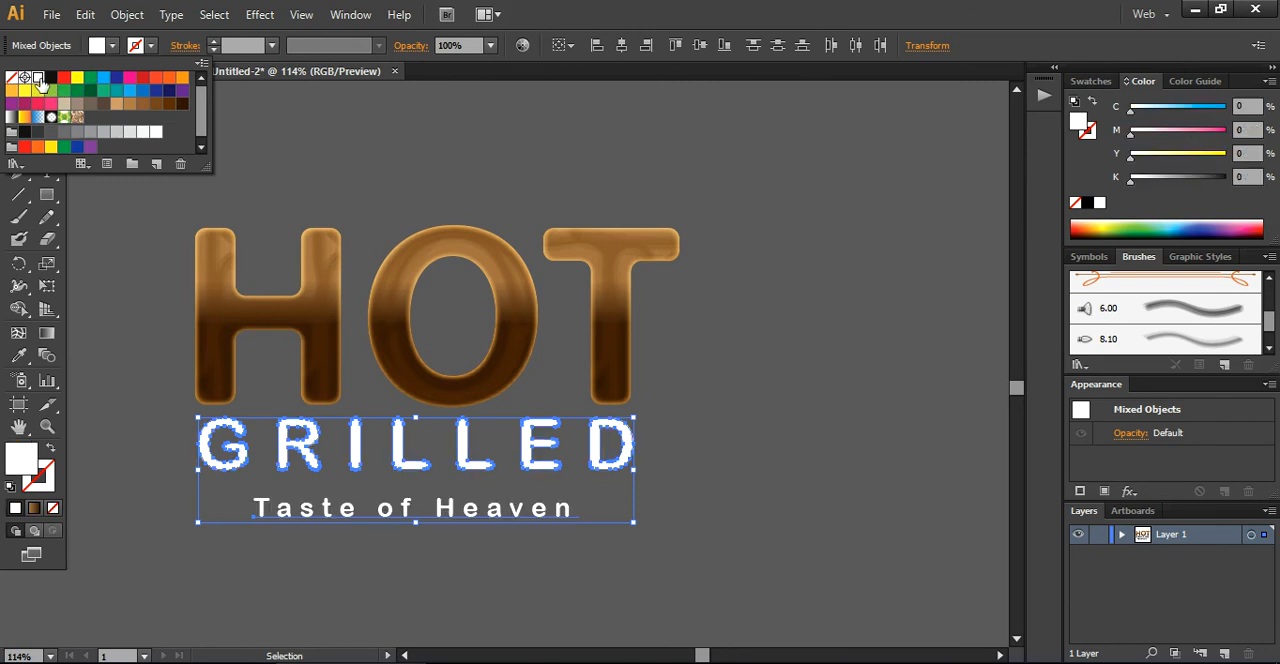
click(423, 168)
click(368, 583)
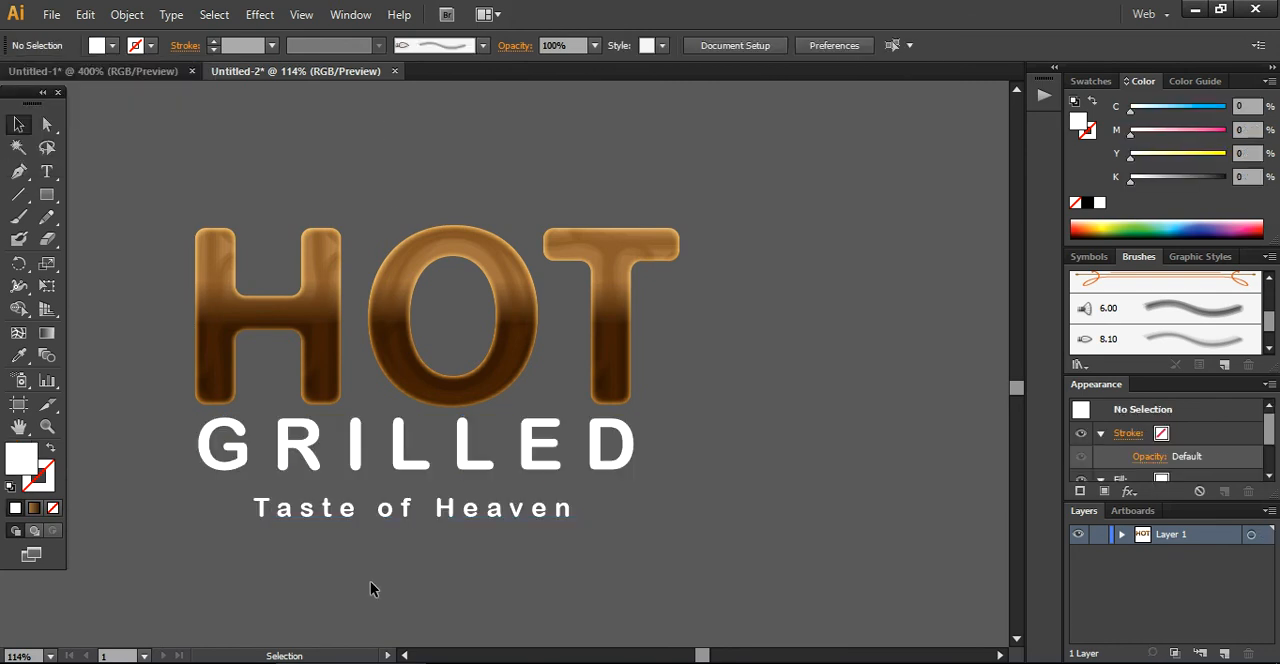
Sample HOT's colouring for Taste of Heaven, set its fill to dark brown (C 41.54, M 69.99, Y 97.02, K 49.16) and remove its stroke
click(394, 511)
click(20, 357)
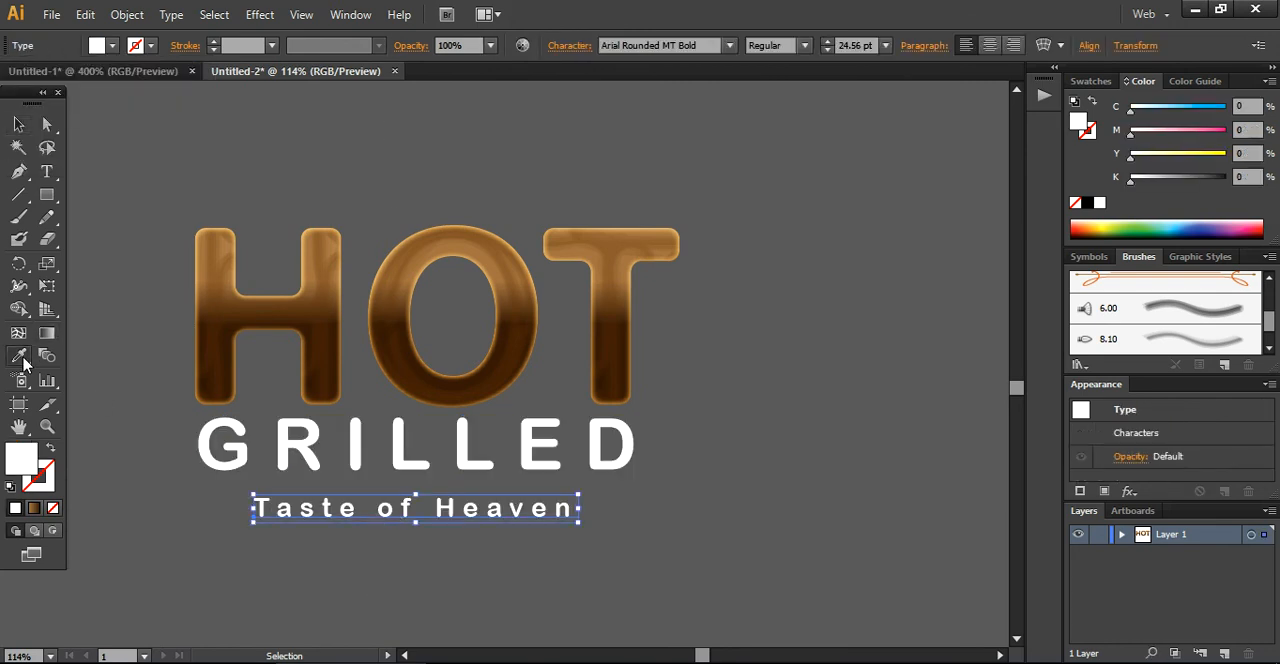
click(243, 303)
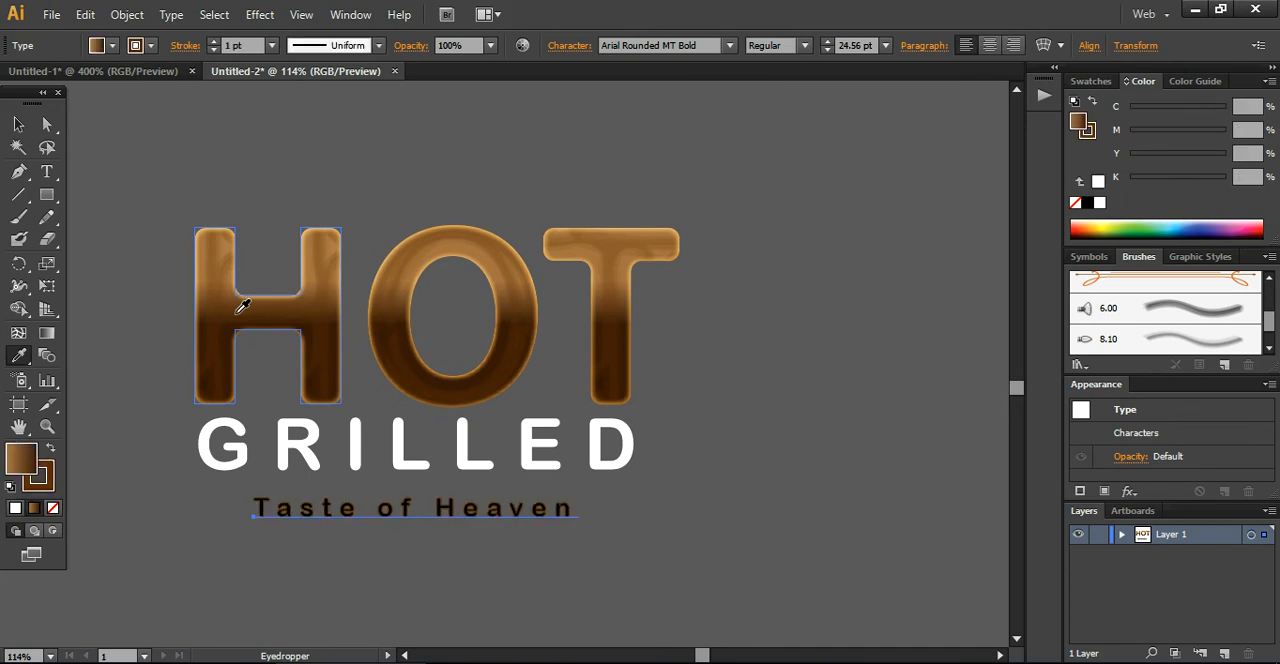
click(31, 459)
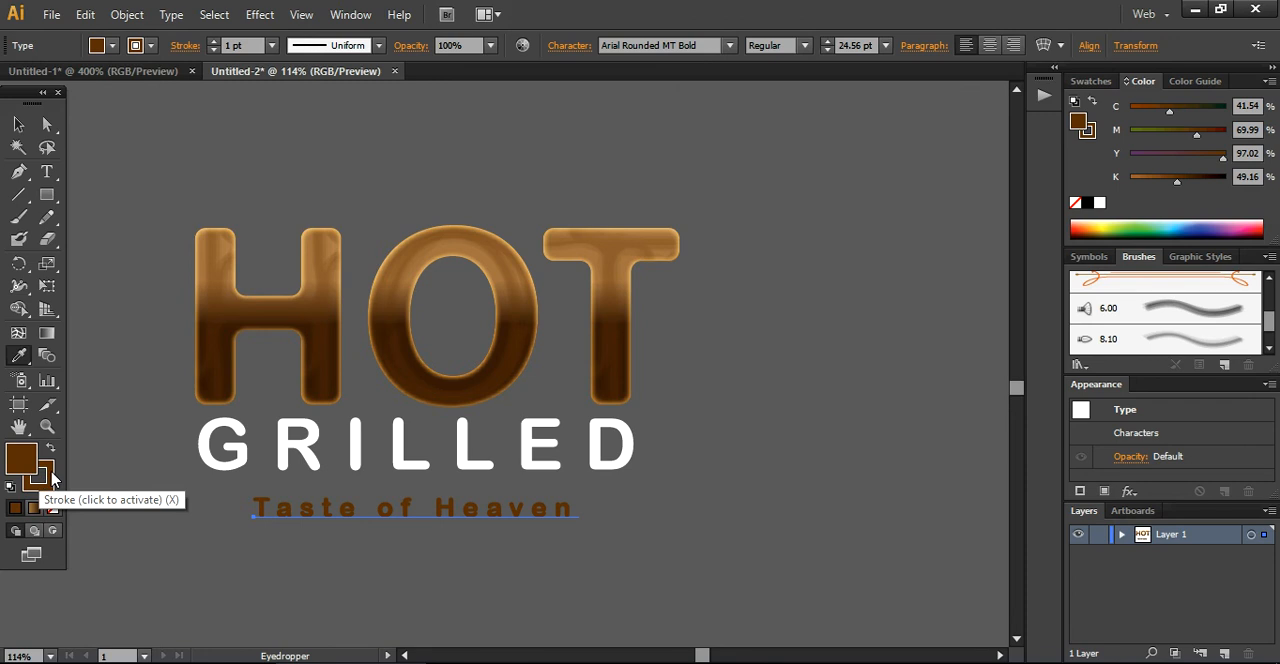
click(50, 478)
click(53, 508)
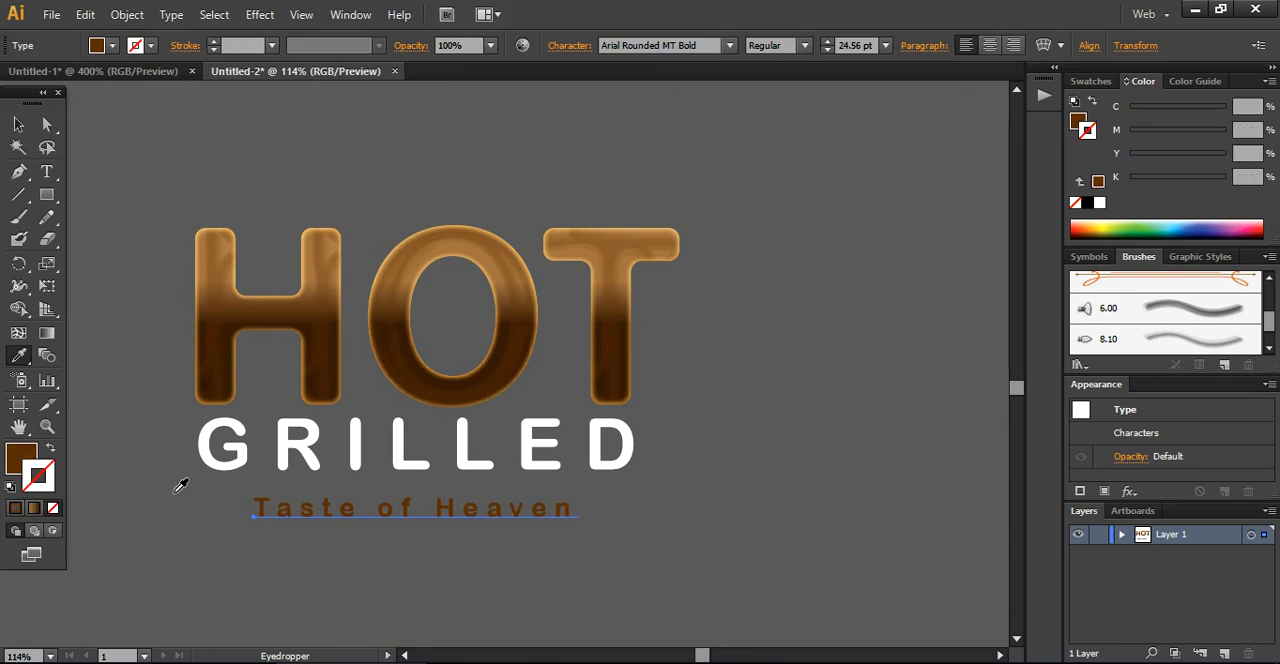
click(18, 124)
click(112, 240)
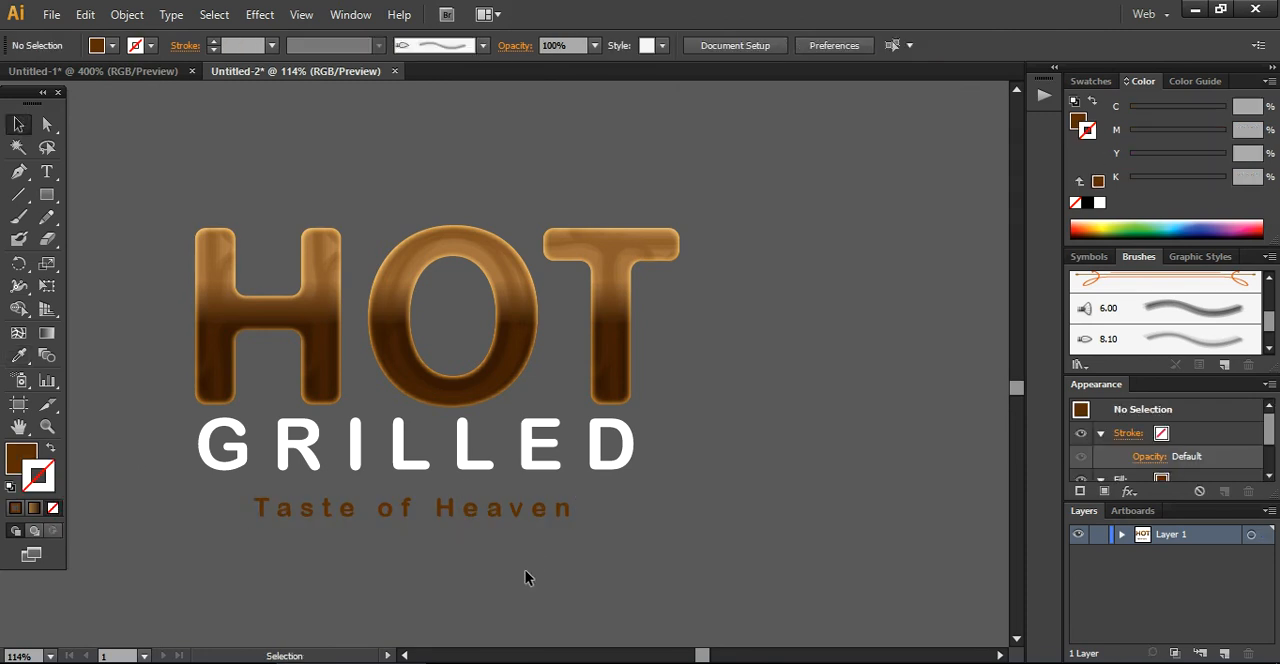
Draw a large background rectangle extending well beyond all three text lines and fill it with black
click(47, 195)
drag(91, 142, 952, 610)
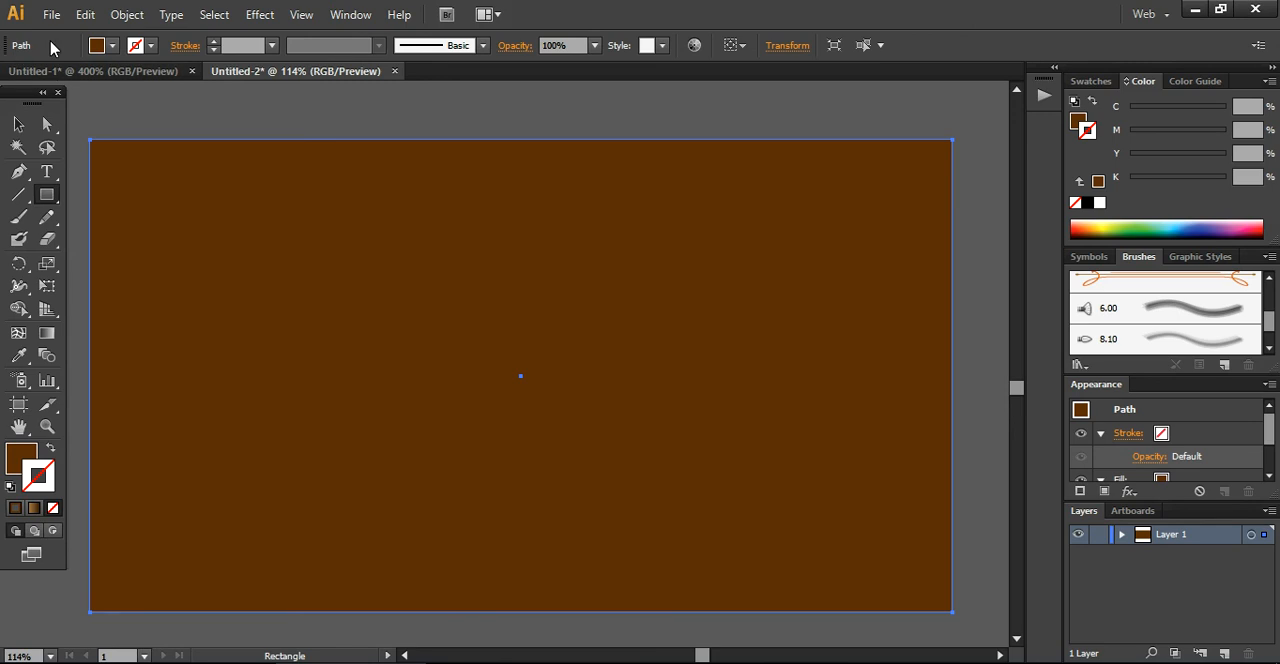
click(112, 45)
click(51, 77)
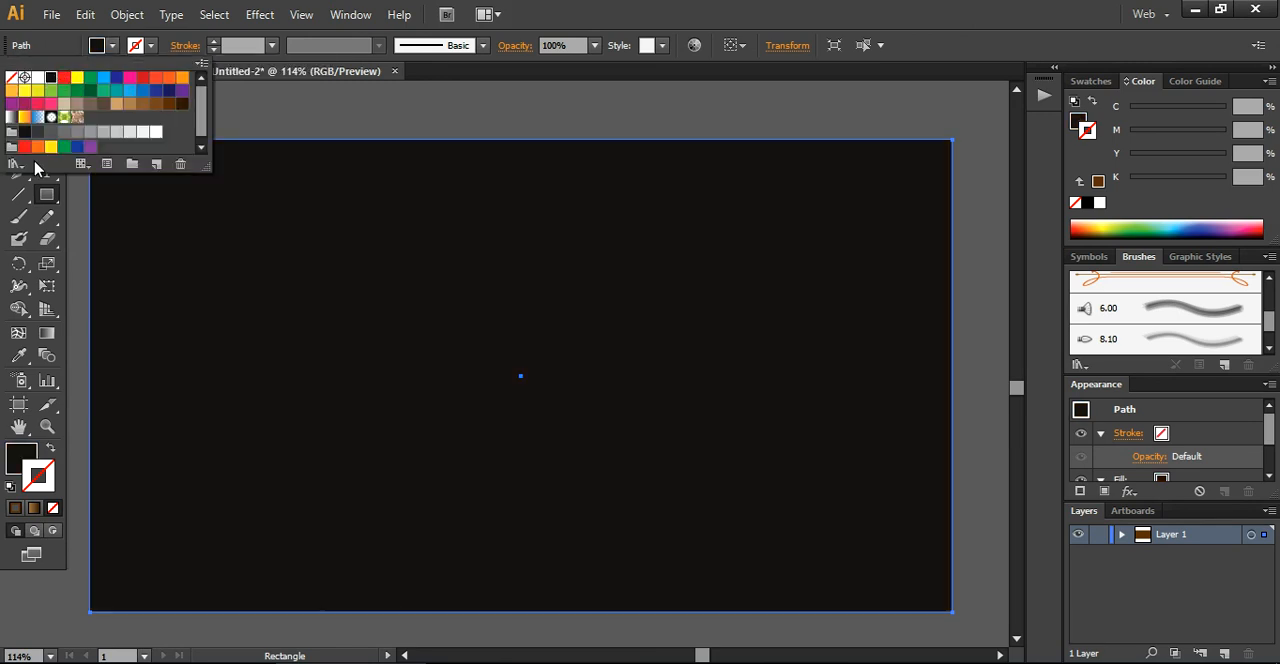
Send the black rectangle to the back behind all the text and deselect it
click(18, 124)
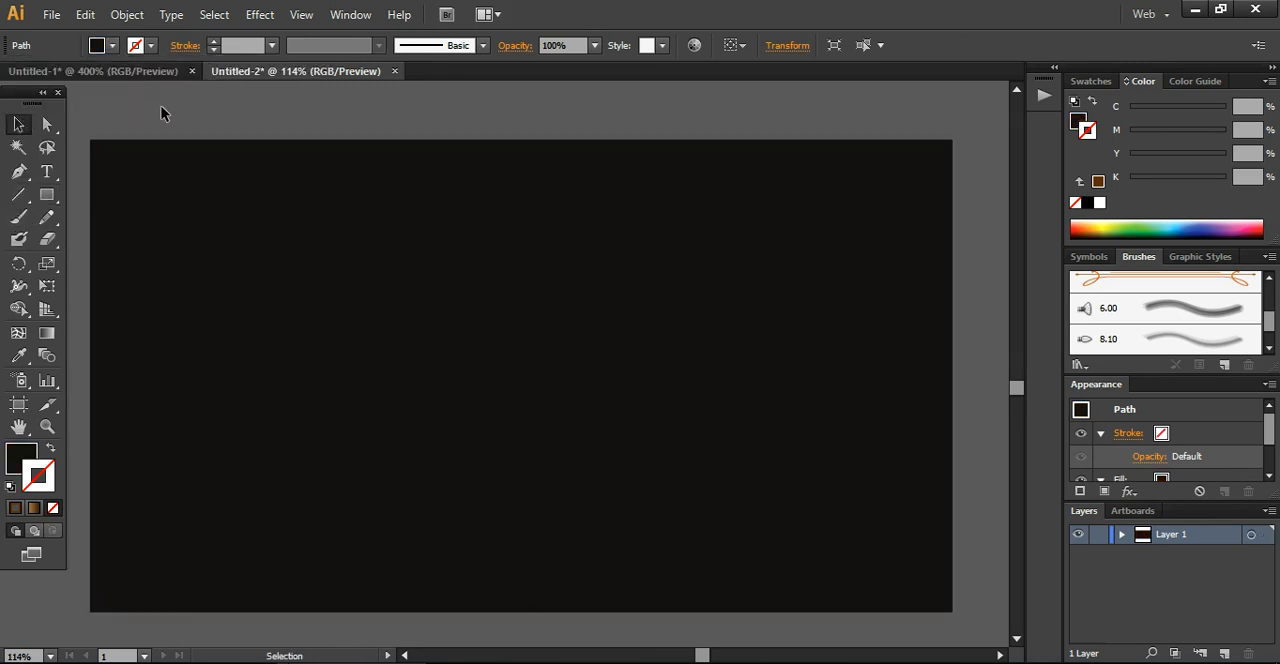
right_click(249, 249)
mouse_move(376, 526)
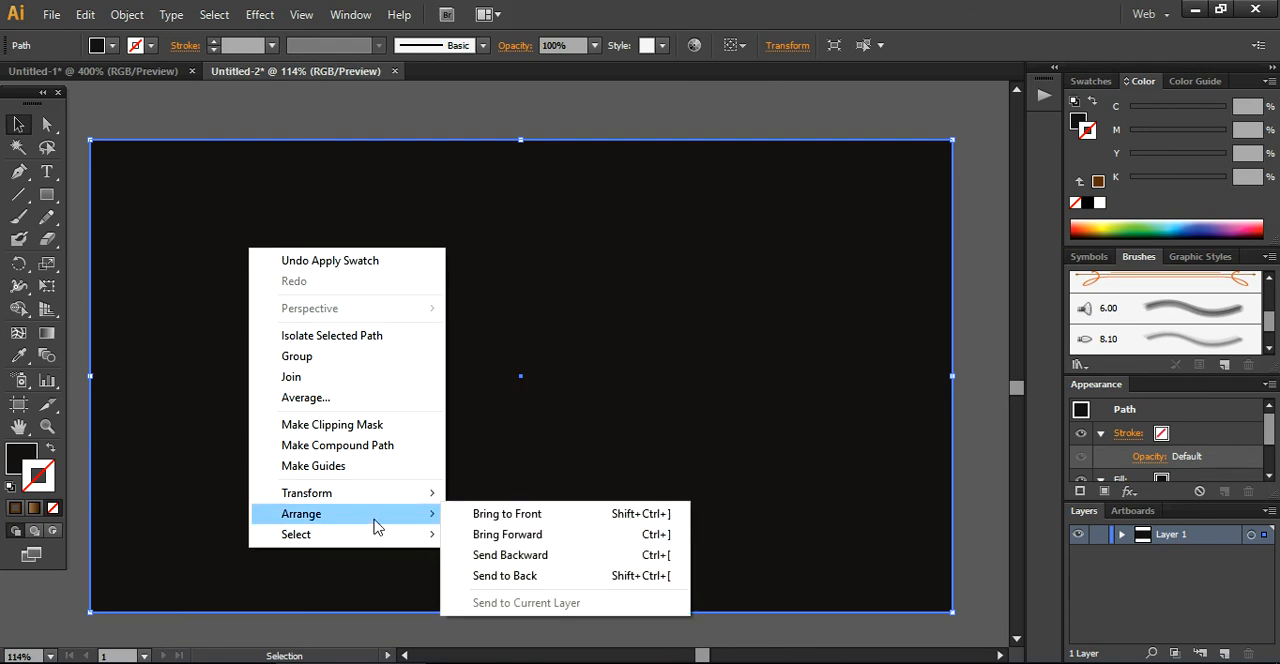
click(505, 576)
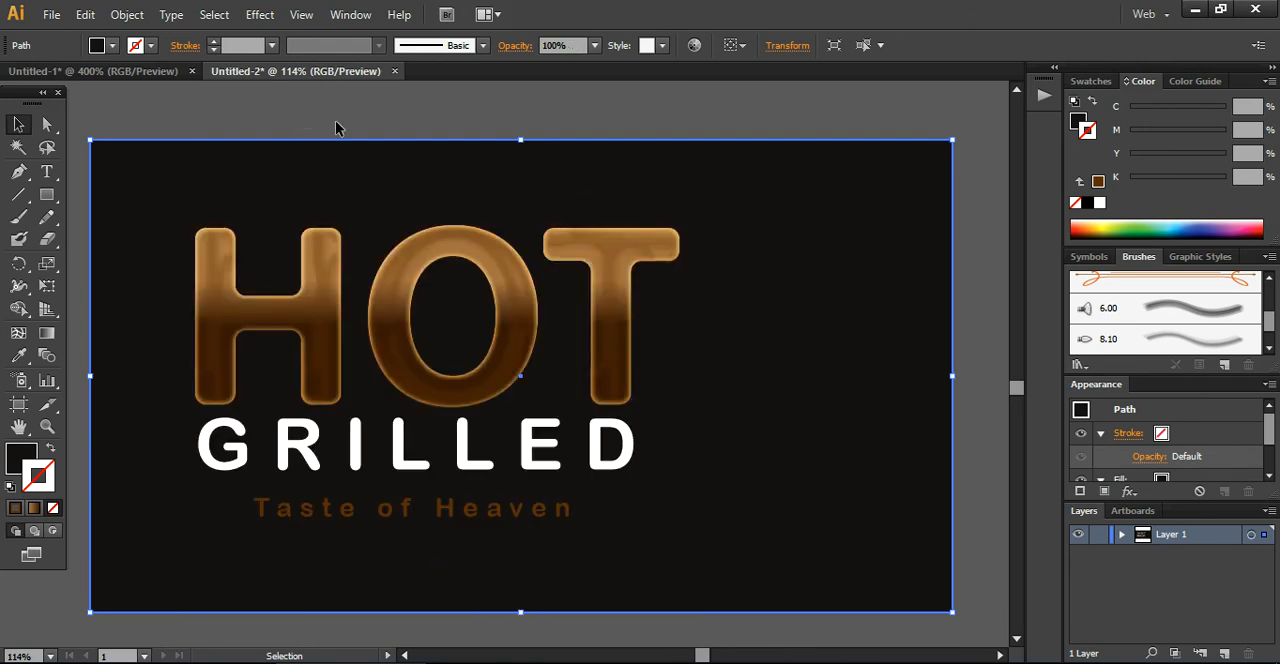
click(298, 96)
Center HOT, GRILLED, Taste of Heaven and the black rectangle horizontally on each other
drag(128, 105, 703, 546)
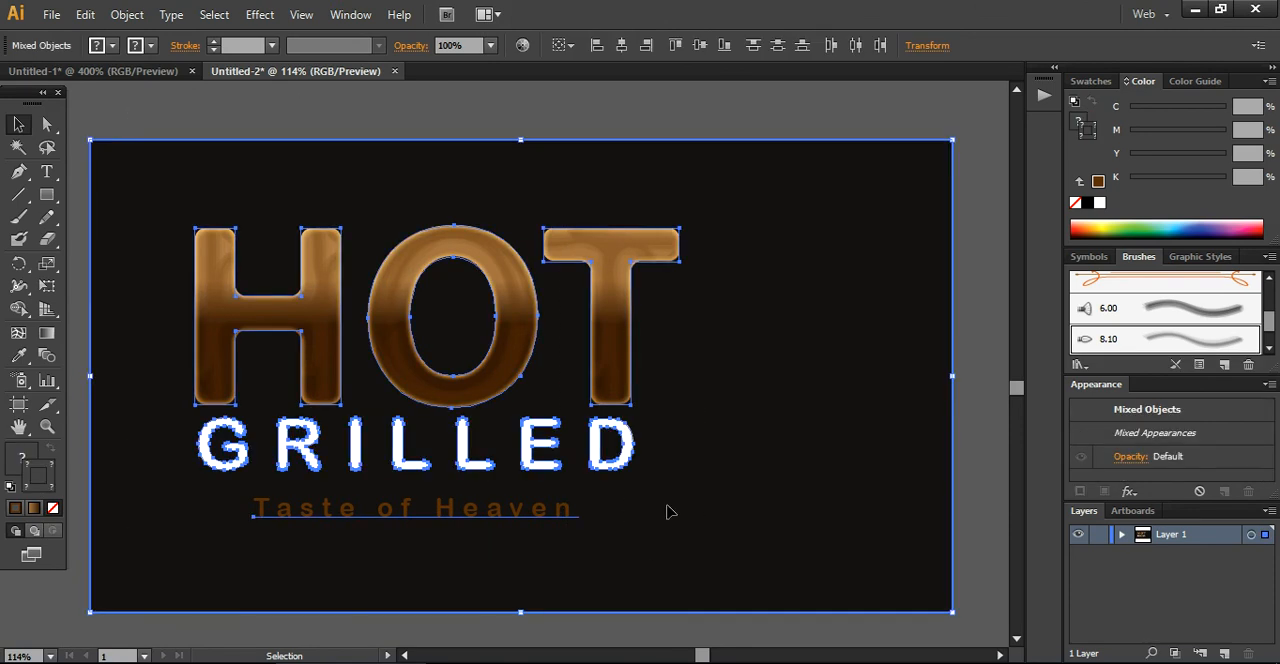
click(623, 46)
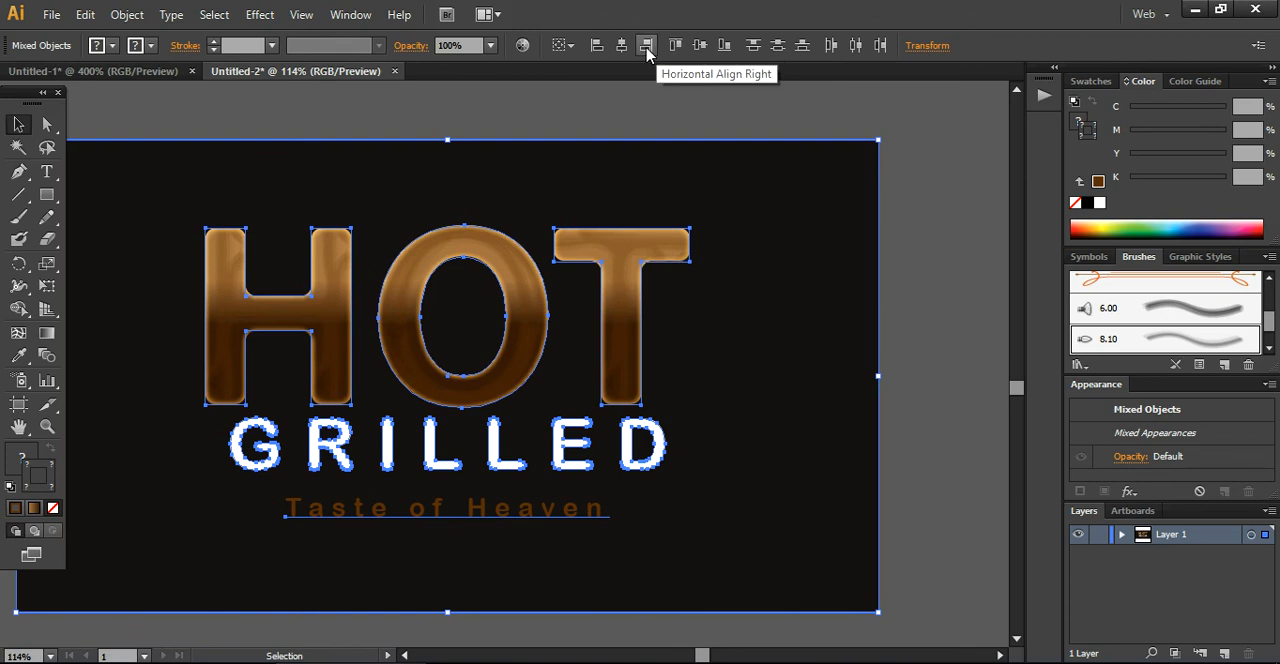
click(760, 130)
drag(714, 654, 700, 655)
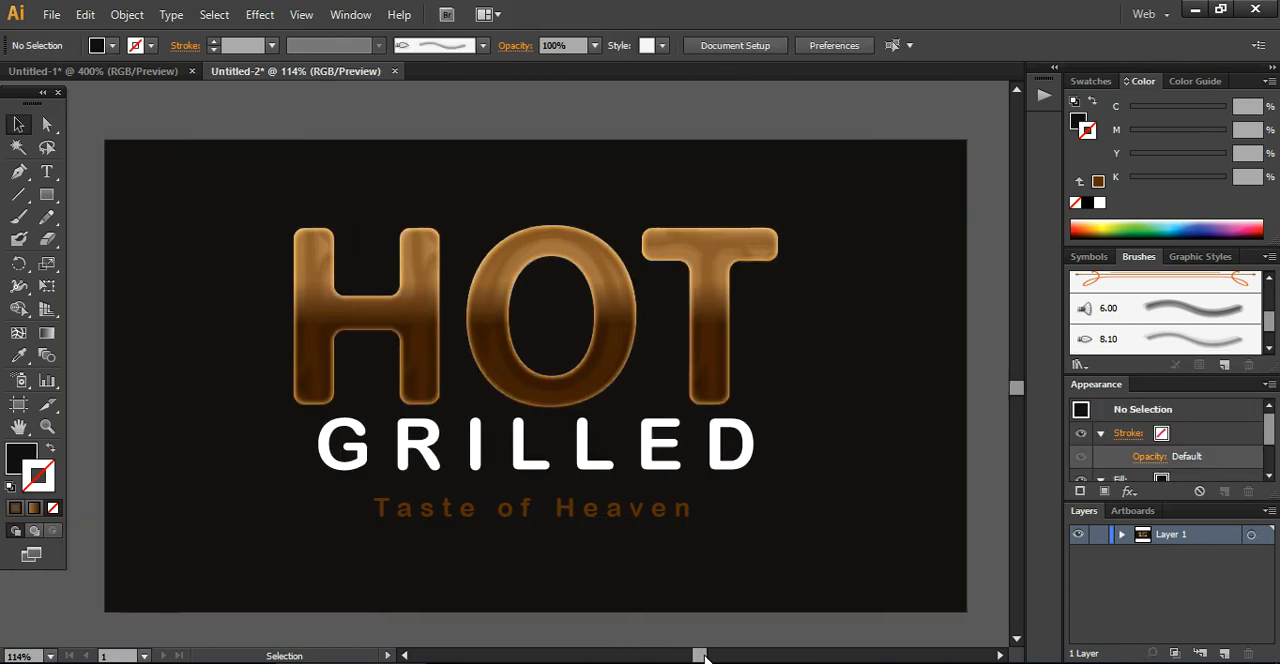
Shift GRILLED and Taste of Heaven together to the left until GRILLED lines up with the H's left edge, and deselect them
click(594, 474)
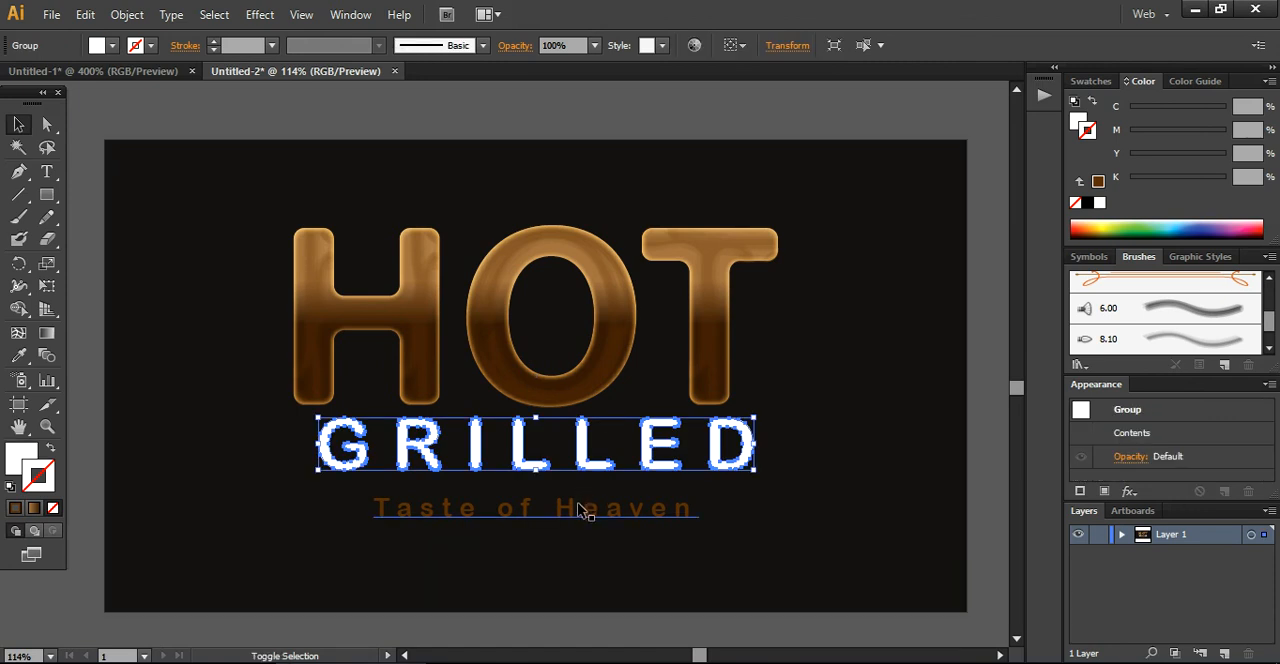
shift+click(578, 511)
key(Left)
key(Left)
key(Left)
key(Left)
key(Left)
key(Left)
key(Left)
key(Left)
key(Left)
key(Left)
key(Left)
key(Left)
key(Left)
key(Left)
key(Left)
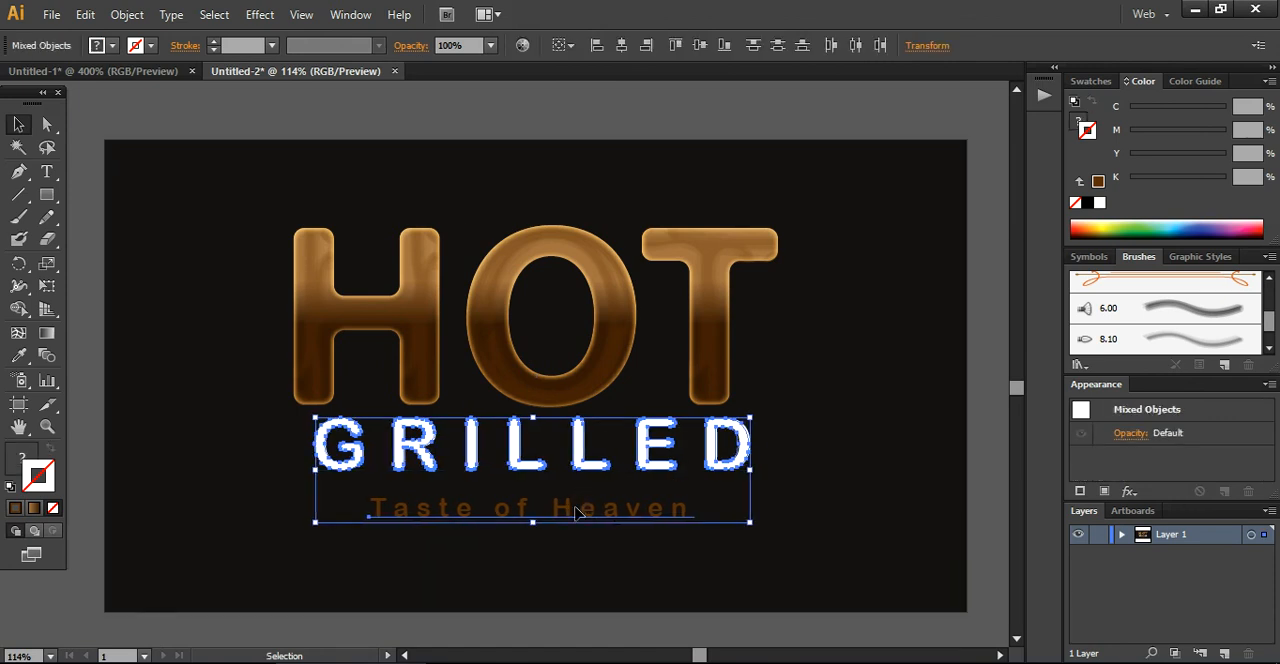
key(Left)
key(Left)
key(Left)
key(Left)
key(Left)
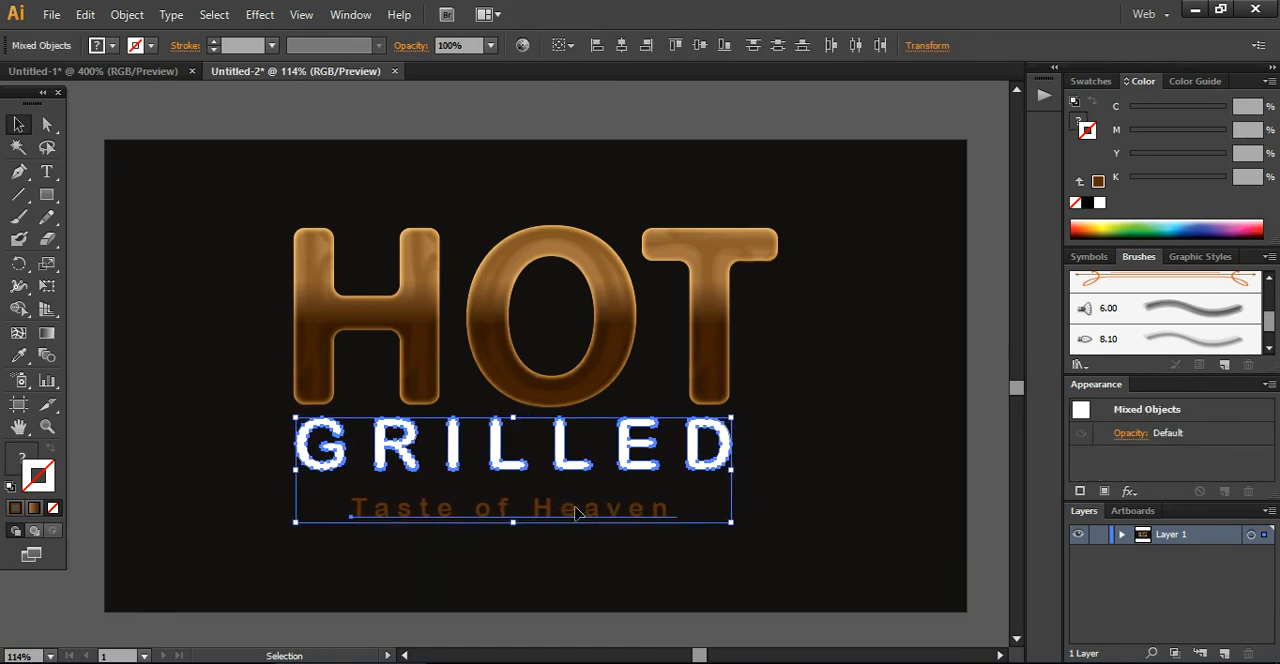
key(Left)
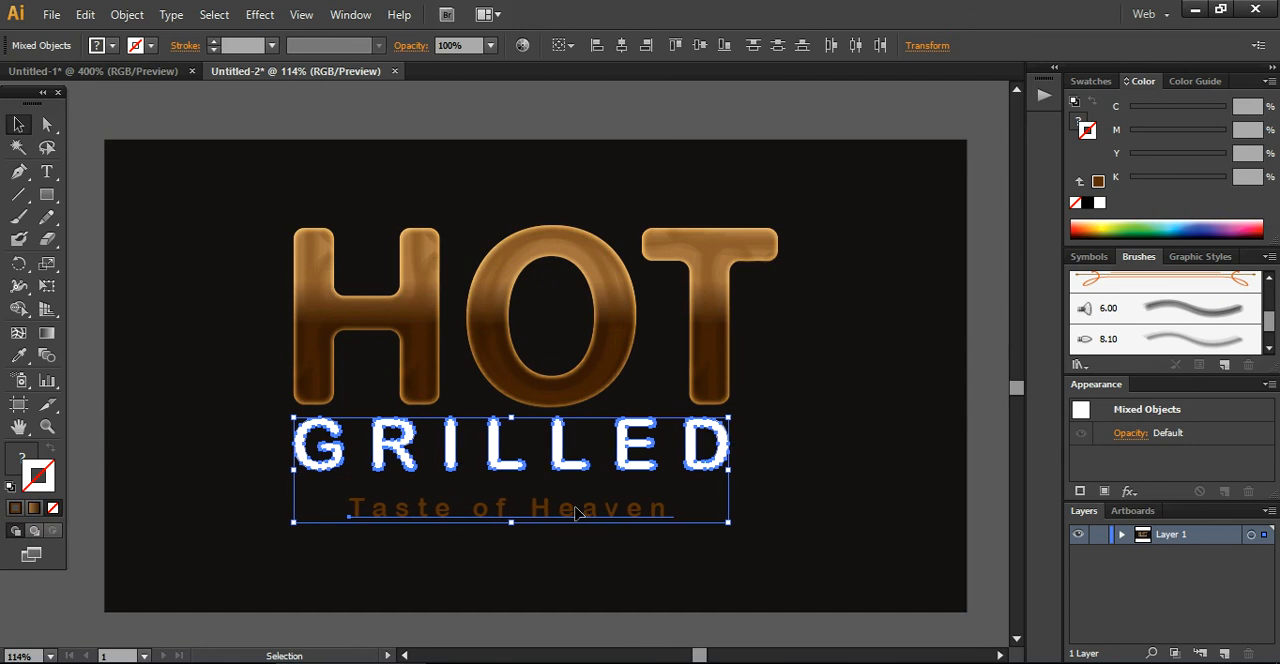
click(977, 509)
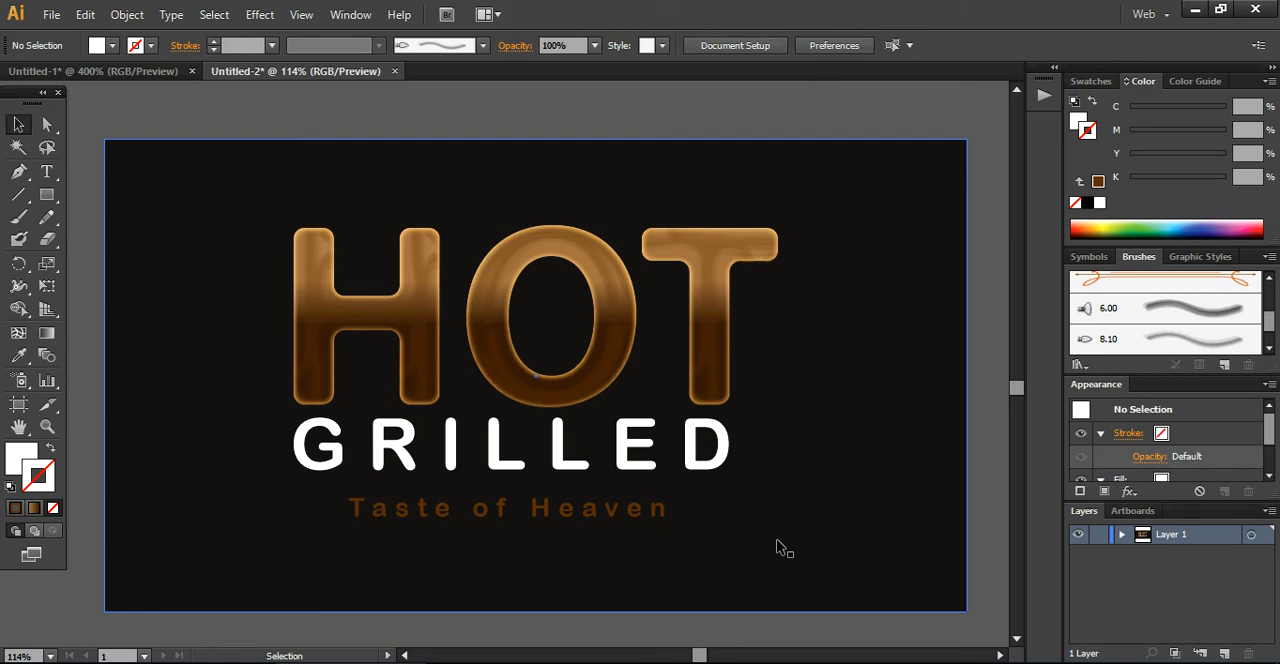
Examine the grilled lettering and the text lines up close at 200% and 300%, and return to the full design at 100%
click(49, 656)
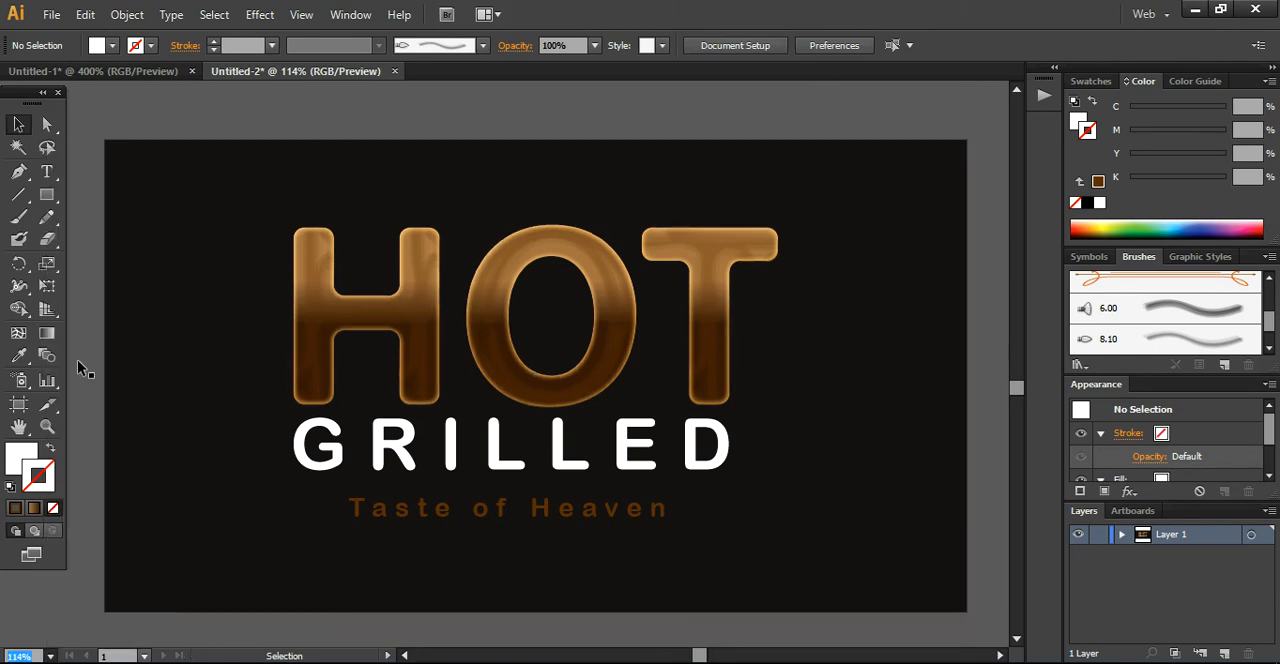
click(76, 364)
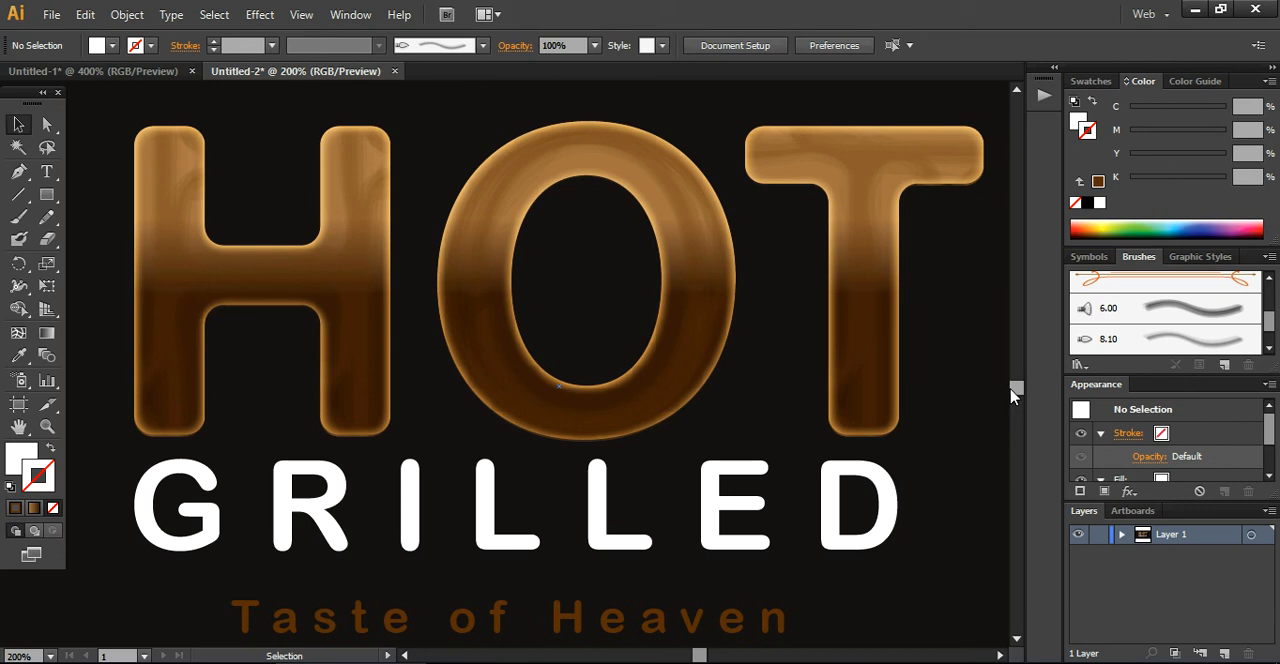
scroll(1012, 395, up, 1)
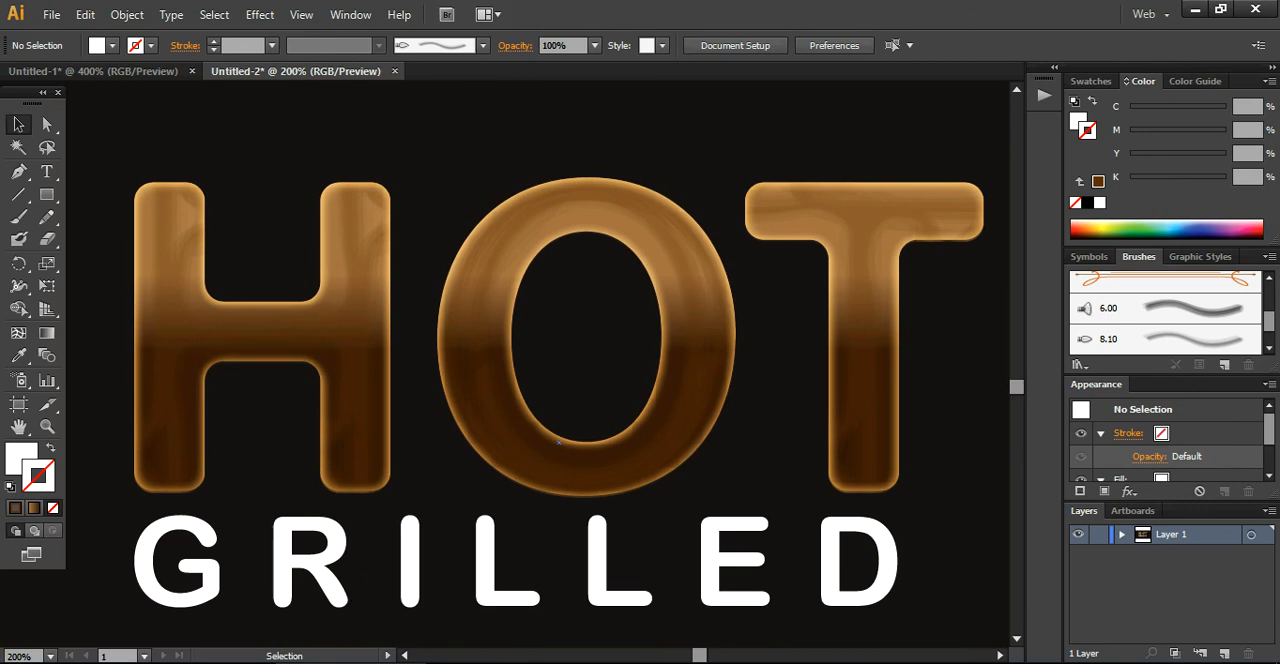
click(50, 657)
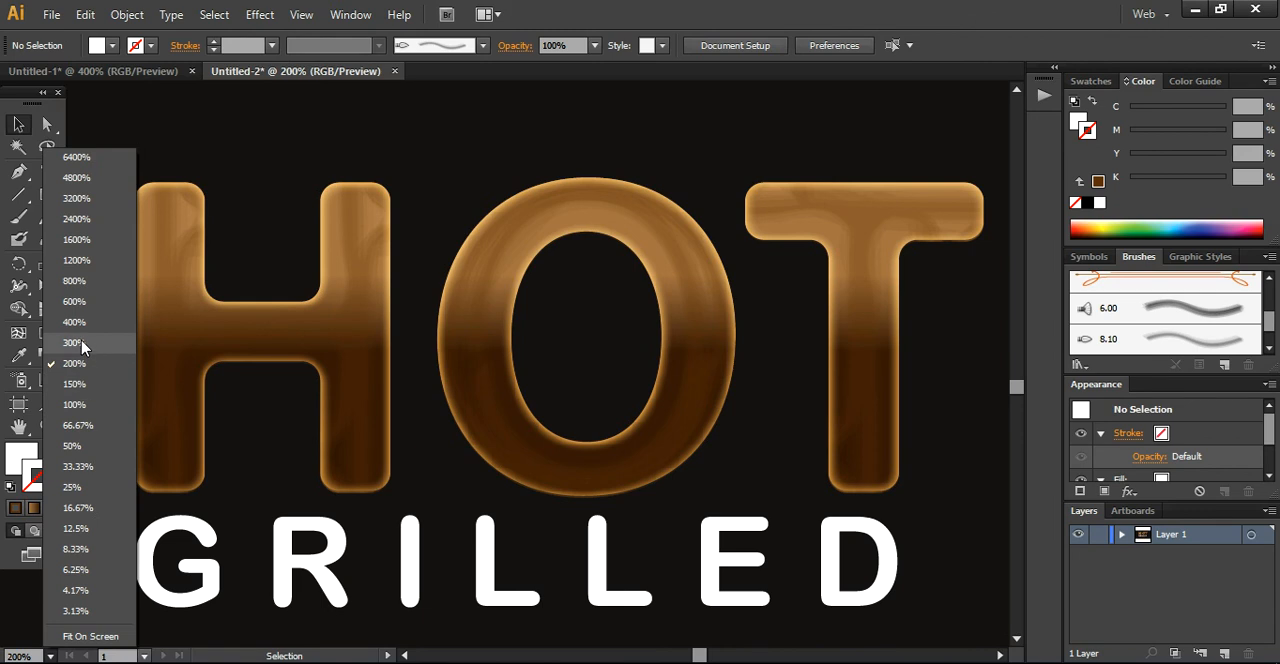
click(75, 343)
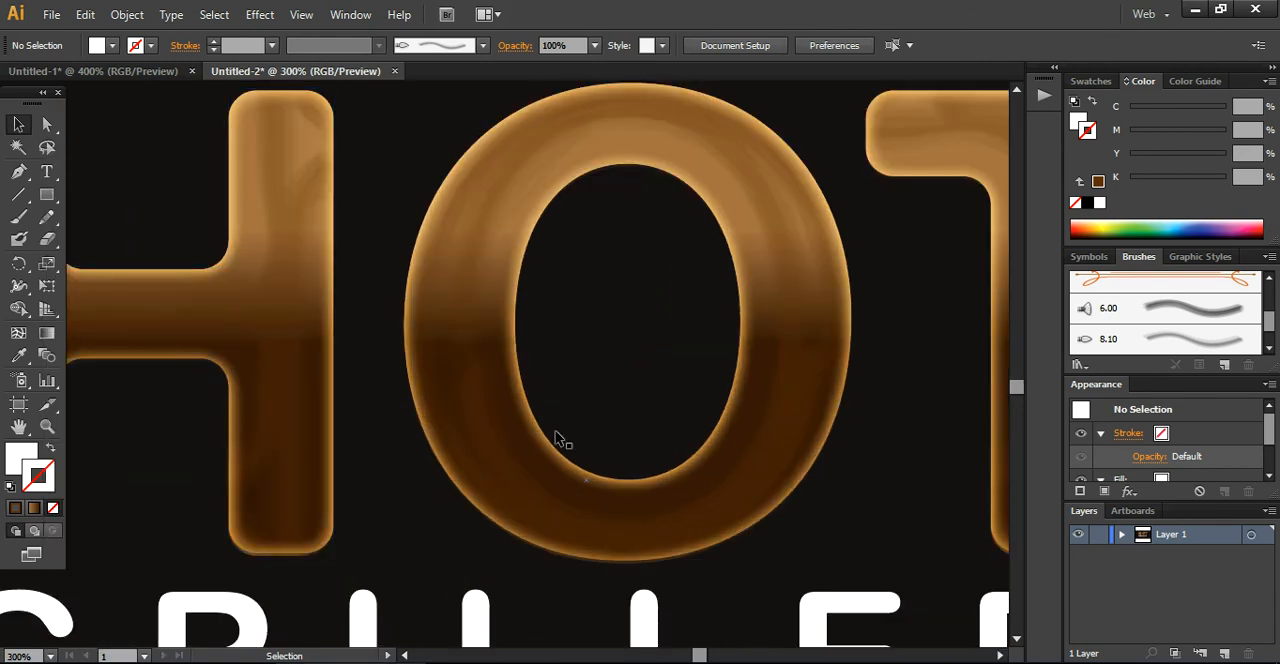
drag(701, 656, 700, 659)
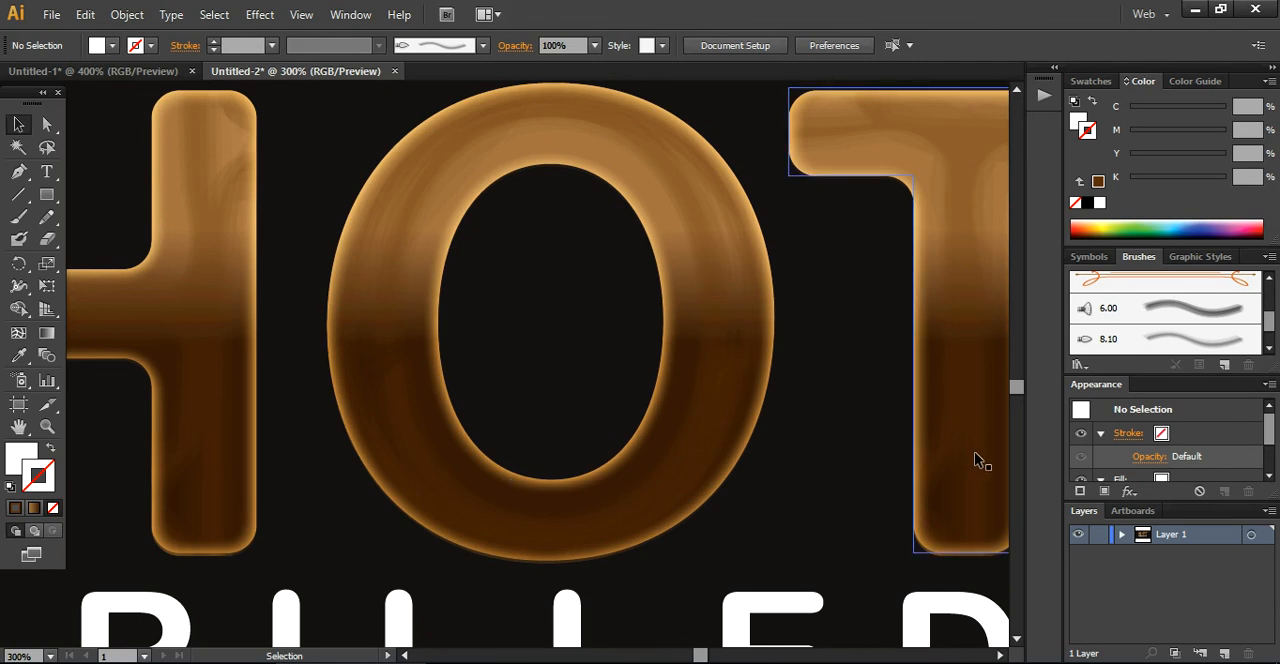
drag(1014, 385, 1016, 401)
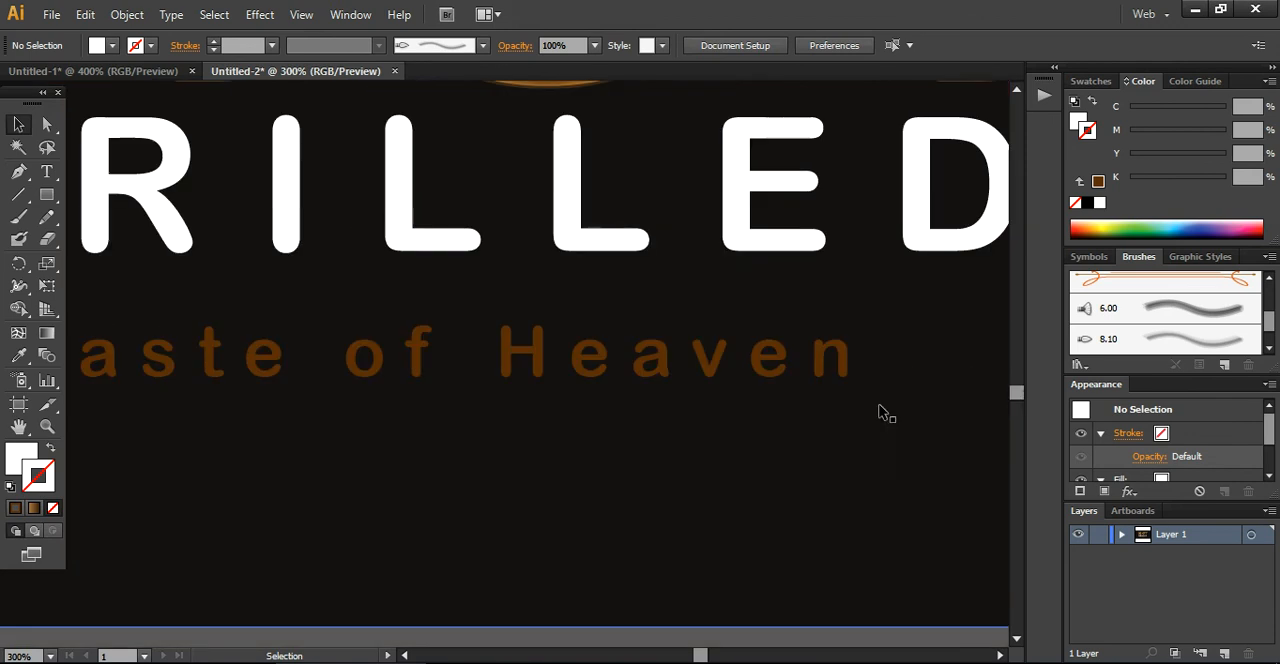
click(47, 657)
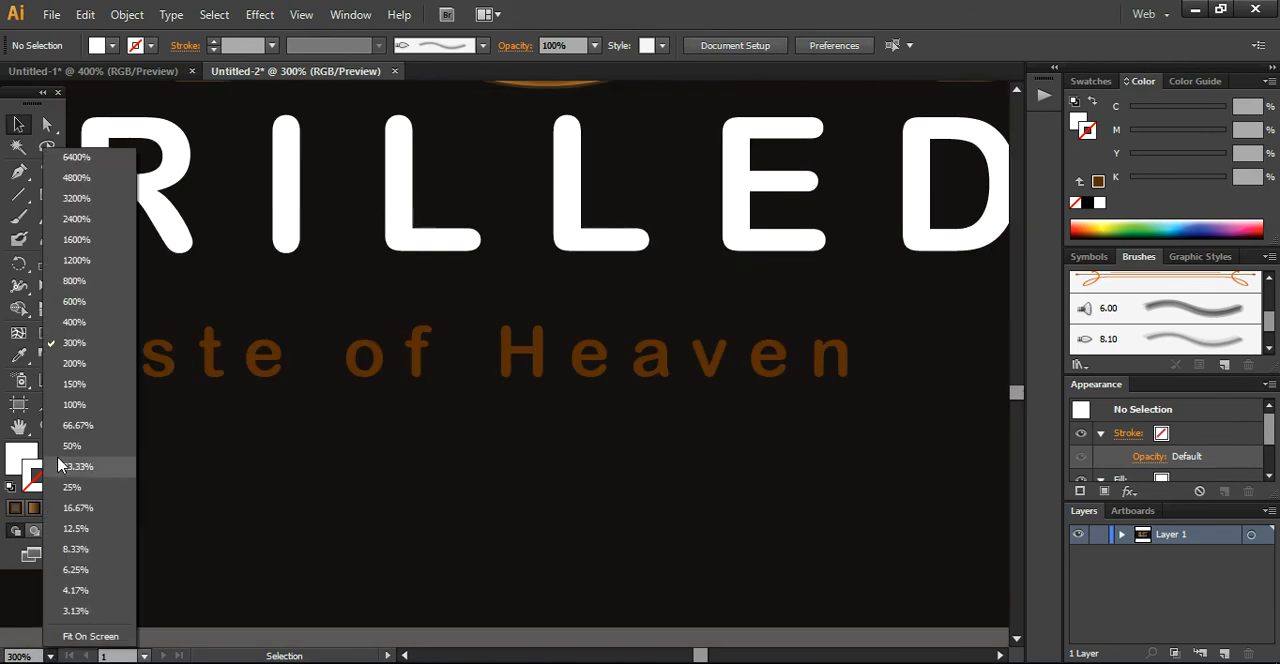
click(85, 420)
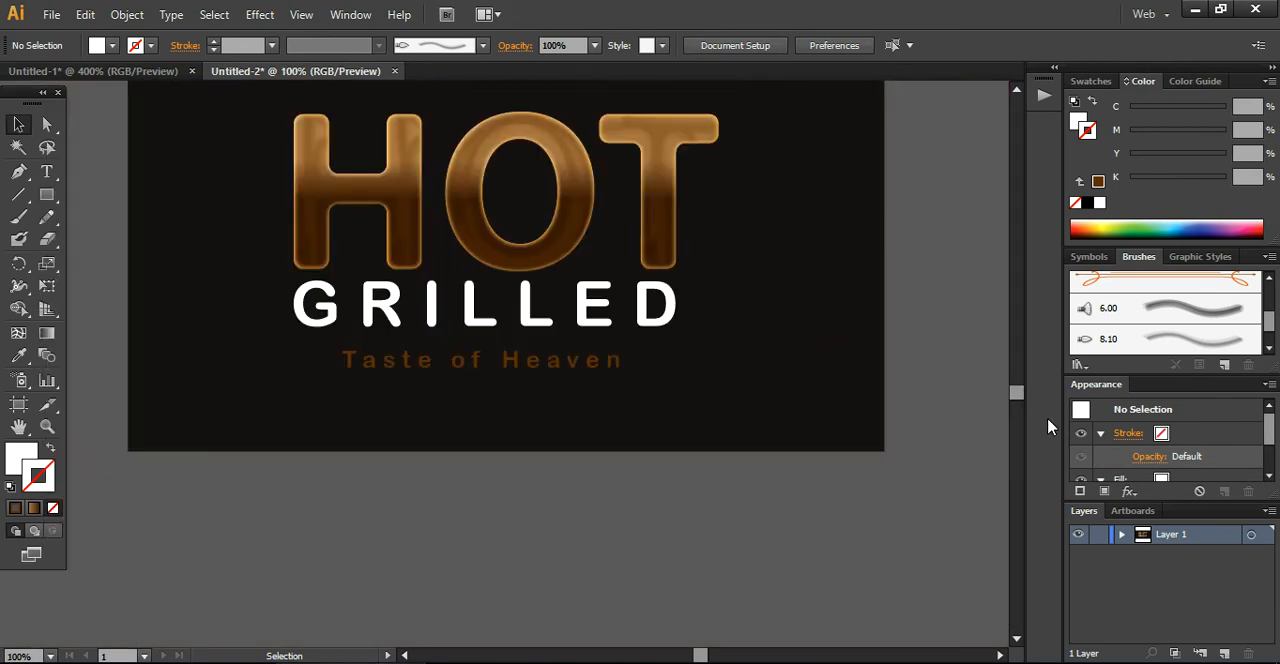
drag(1014, 398, 984, 393)
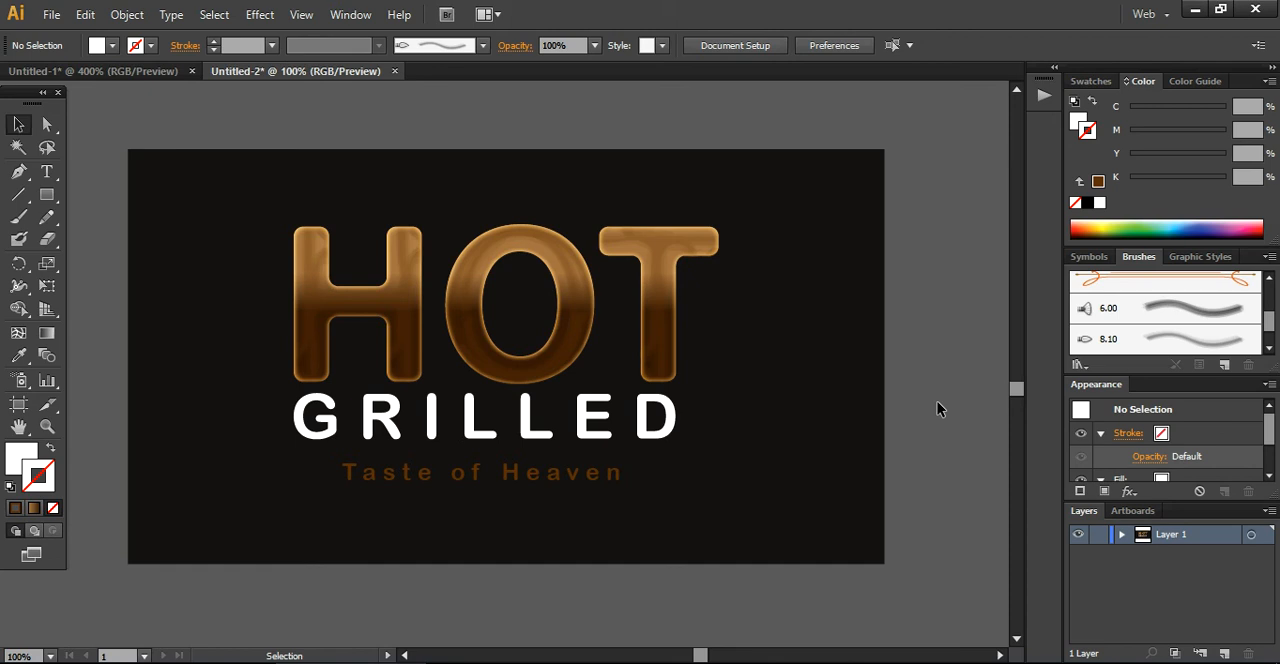
key(ctrl+shift)
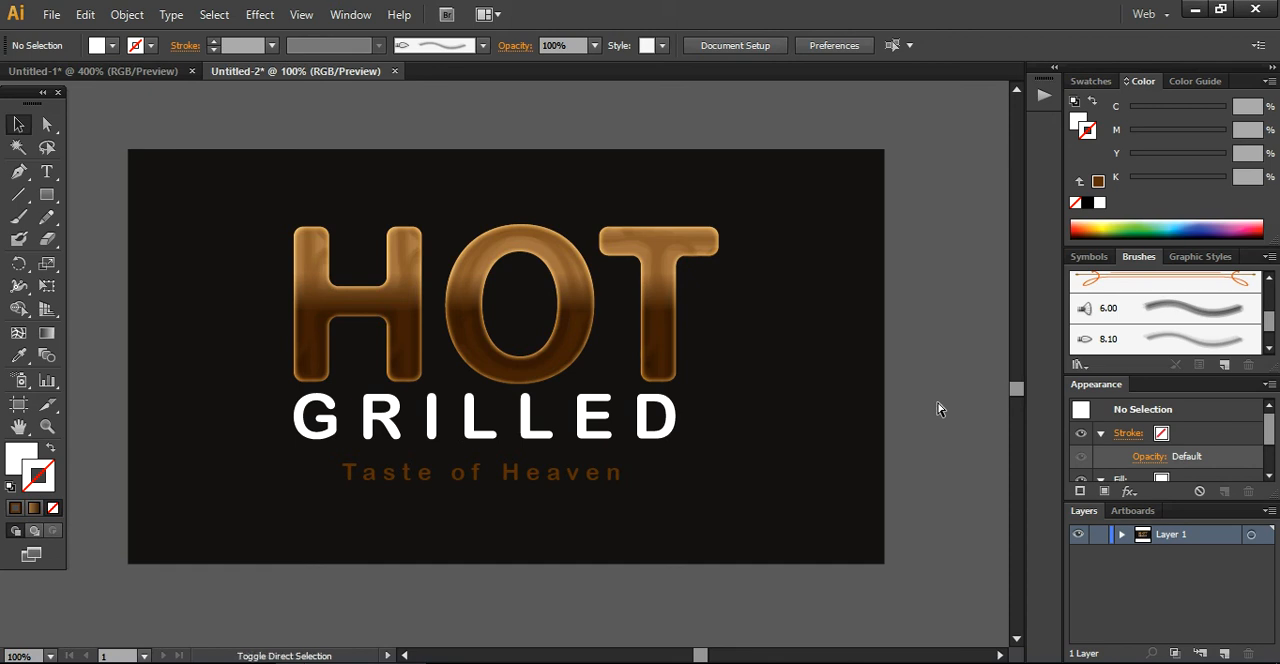